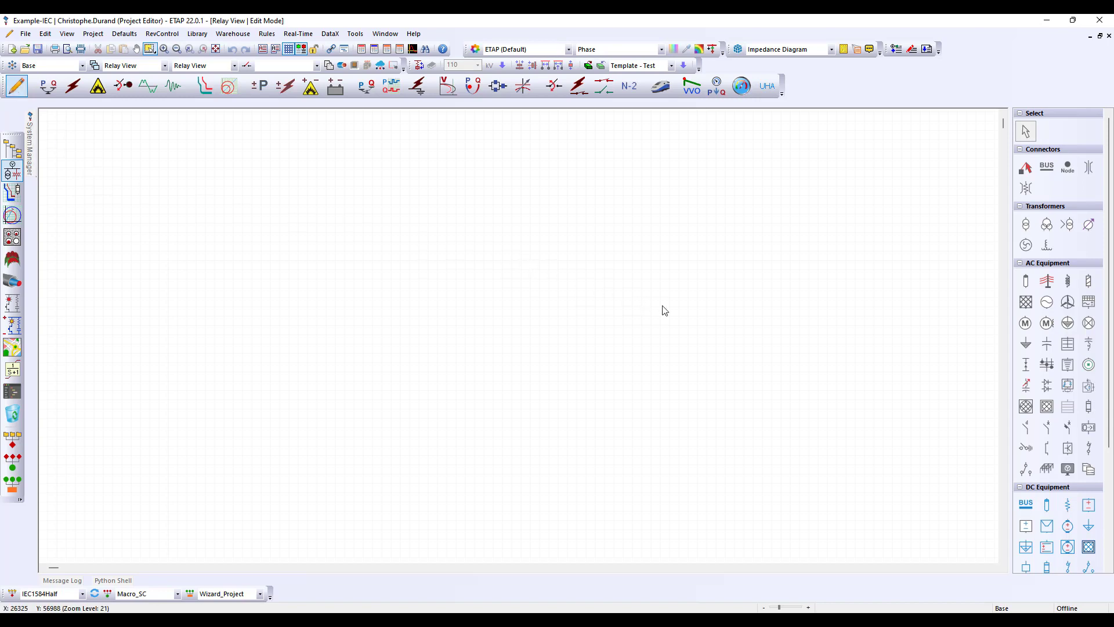
Place a power grid near the top of the empty one-line diagram and connect a bus directly below it
left_click(1024, 308)
left_click(428, 199)
left_click(1046, 172)
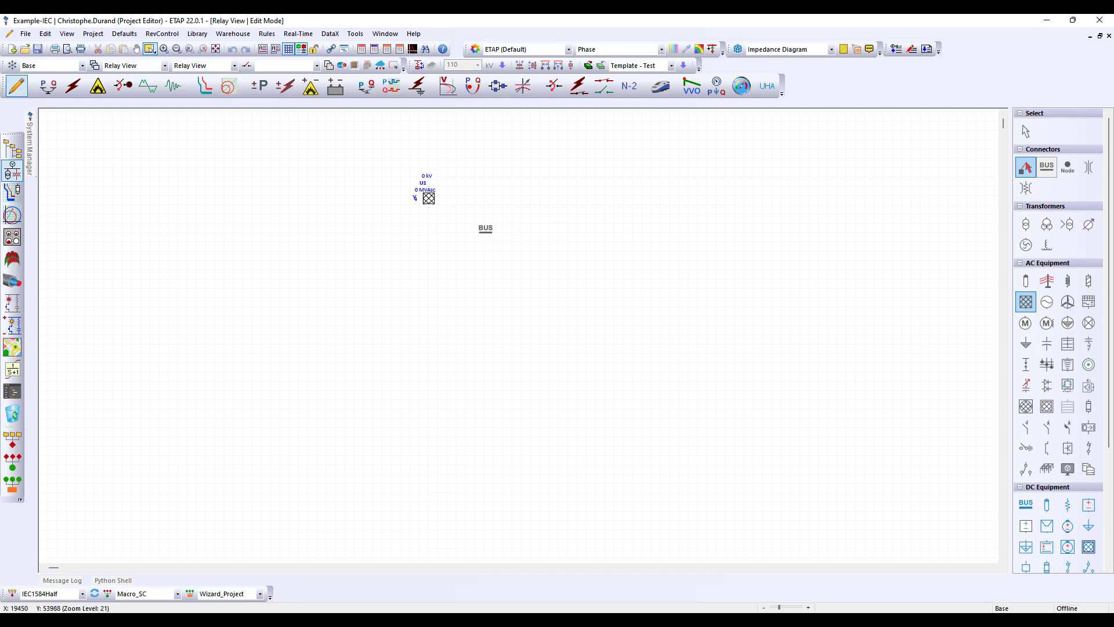
left_click(425, 233)
left_click_drag(425, 235, 429, 236)
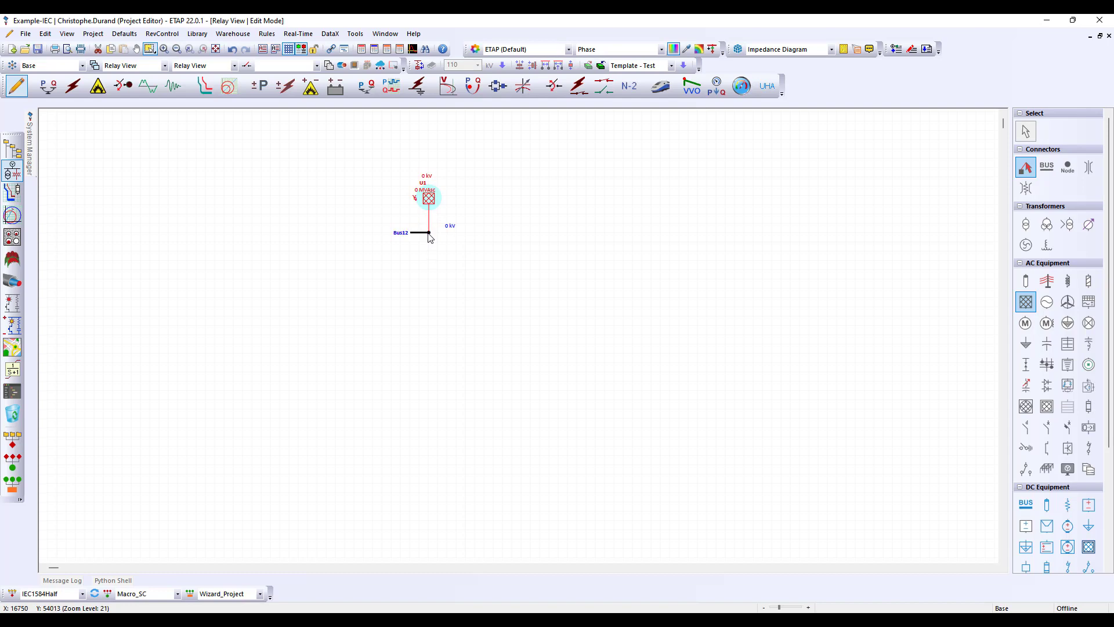
mouse_move(428, 232)
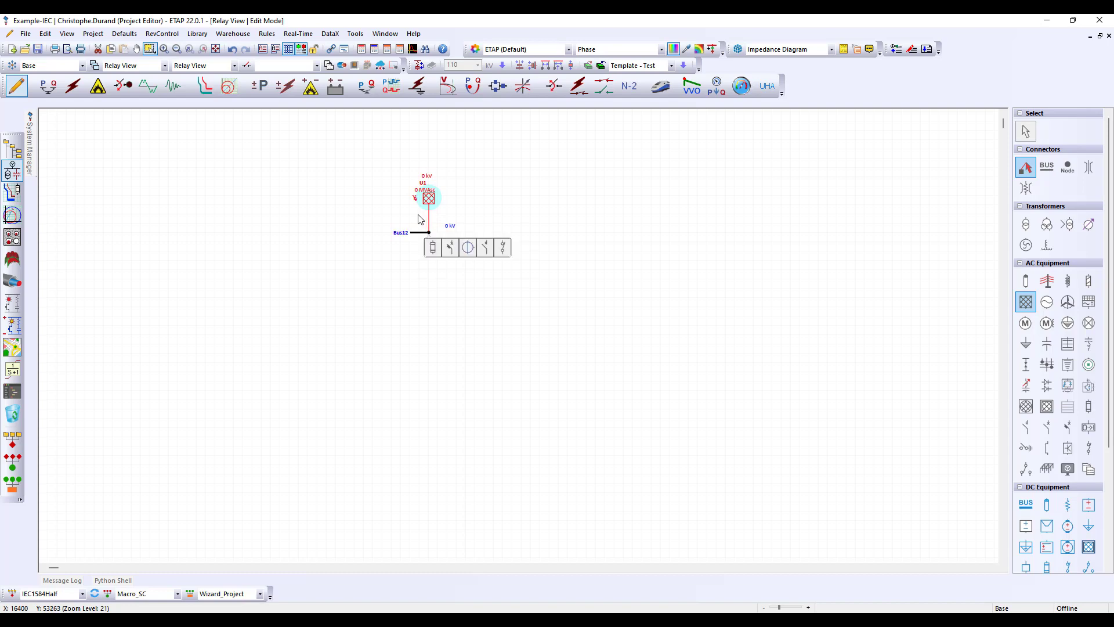
scroll(418, 212, "up", 4)
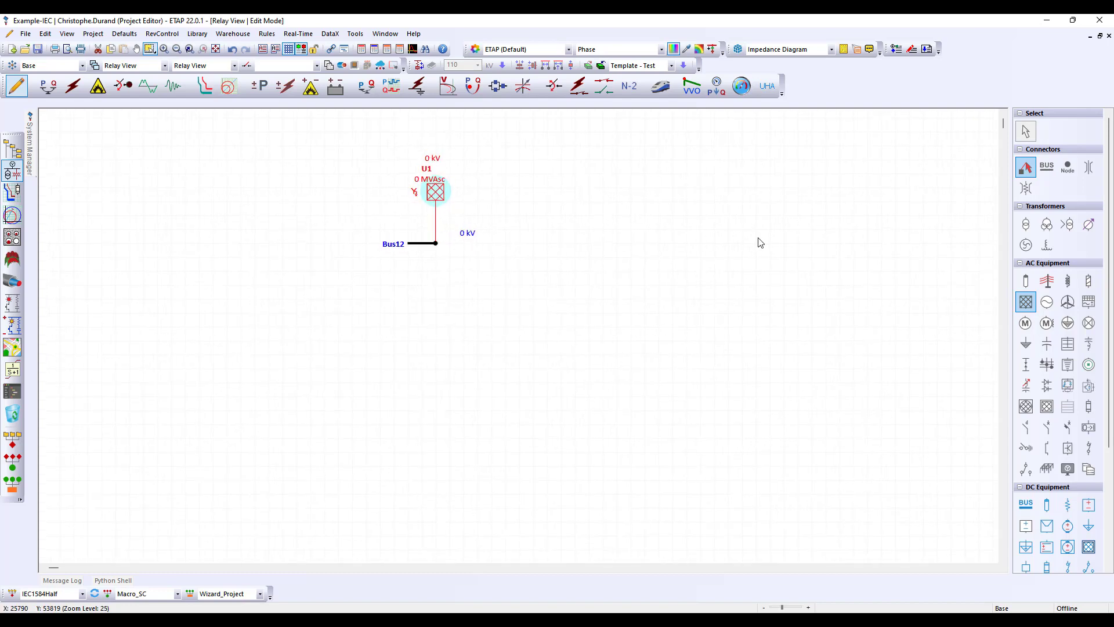
Place a two-winding transformer connected beneath the bus and add a low-voltage circuit breaker to its lower terminal
left_click(1026, 224)
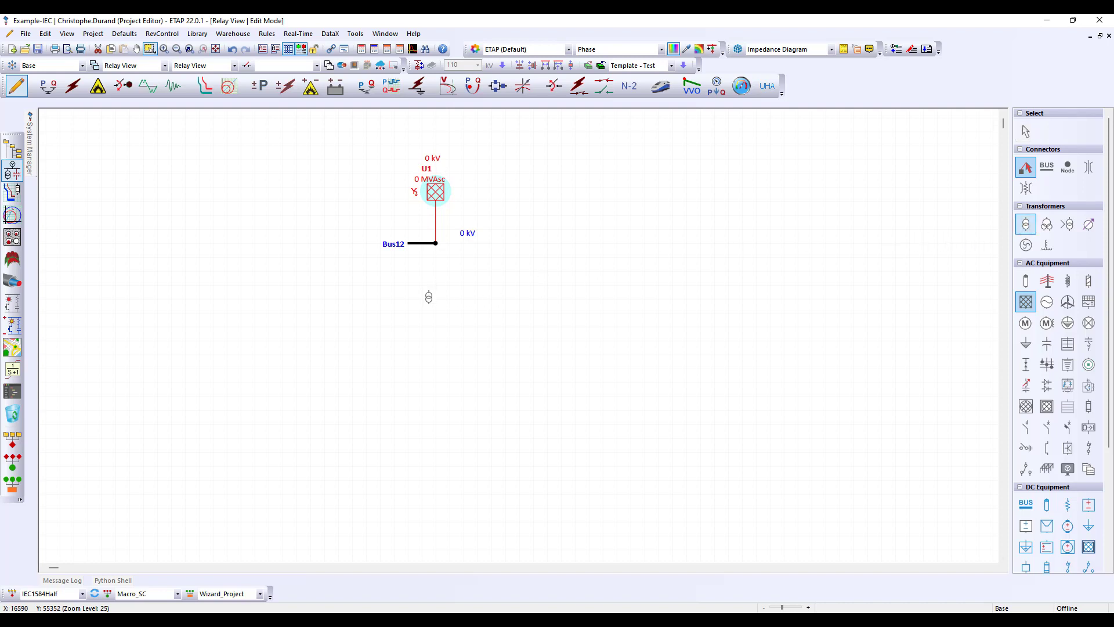
left_click(435, 293)
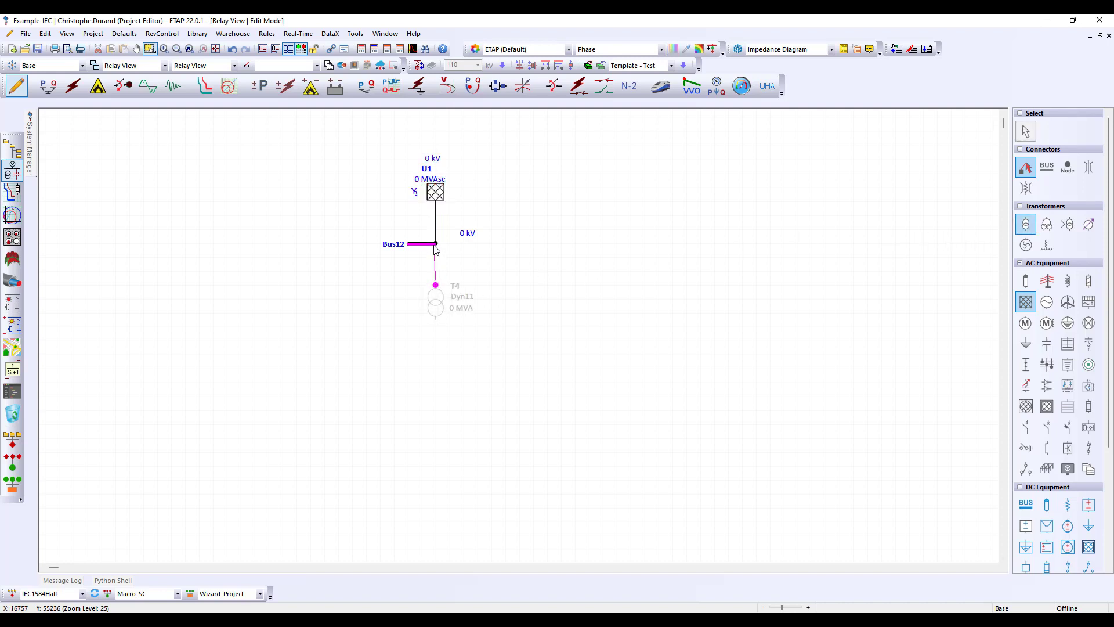
left_click_drag(434, 246, 435, 246)
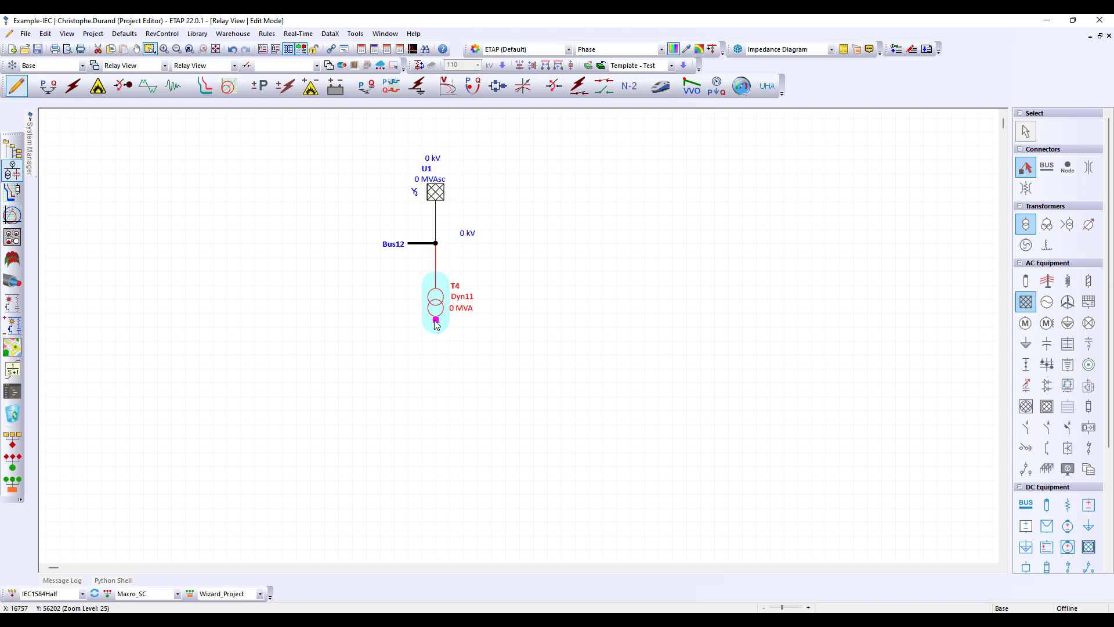
mouse_move(435, 321)
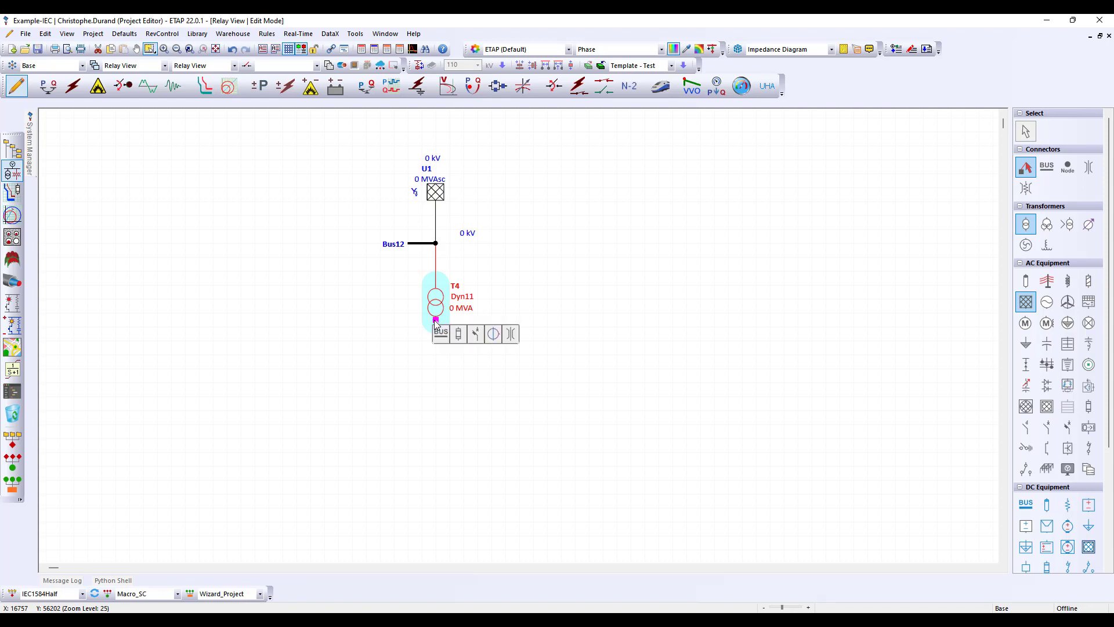
left_click(476, 334)
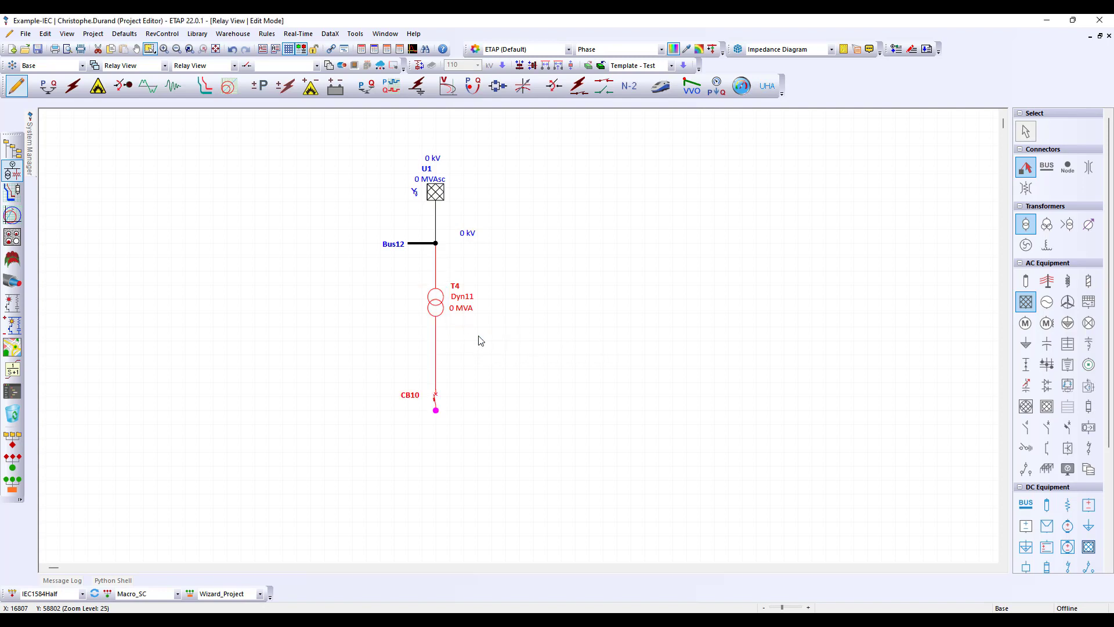
left_click(548, 367)
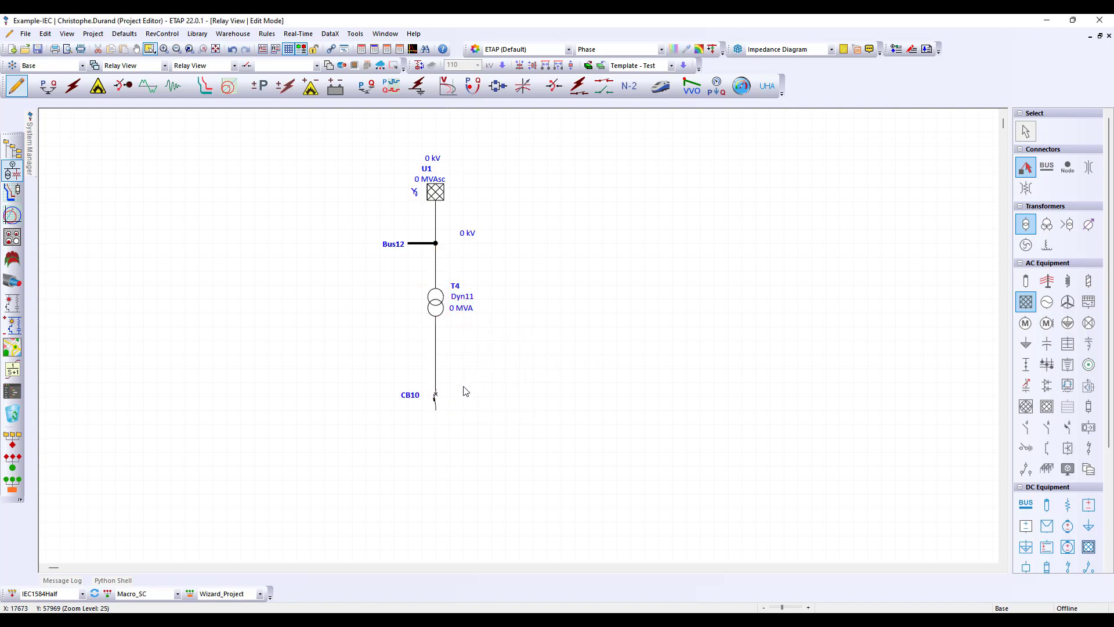
Delete all elements from the one-line diagram
key("ctrl+a")
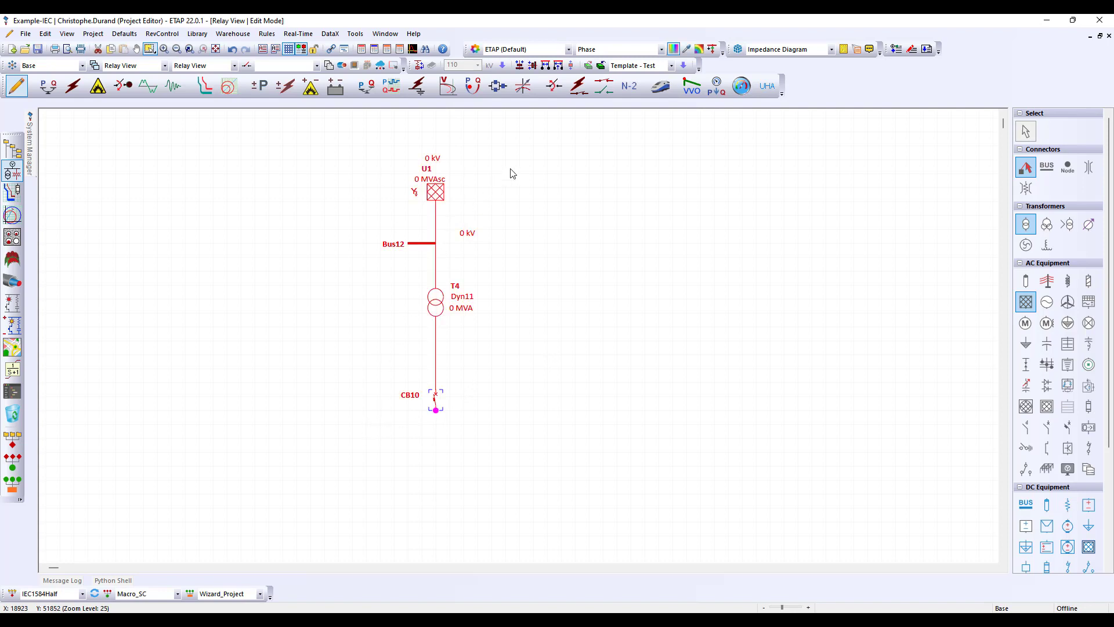
key("Delete")
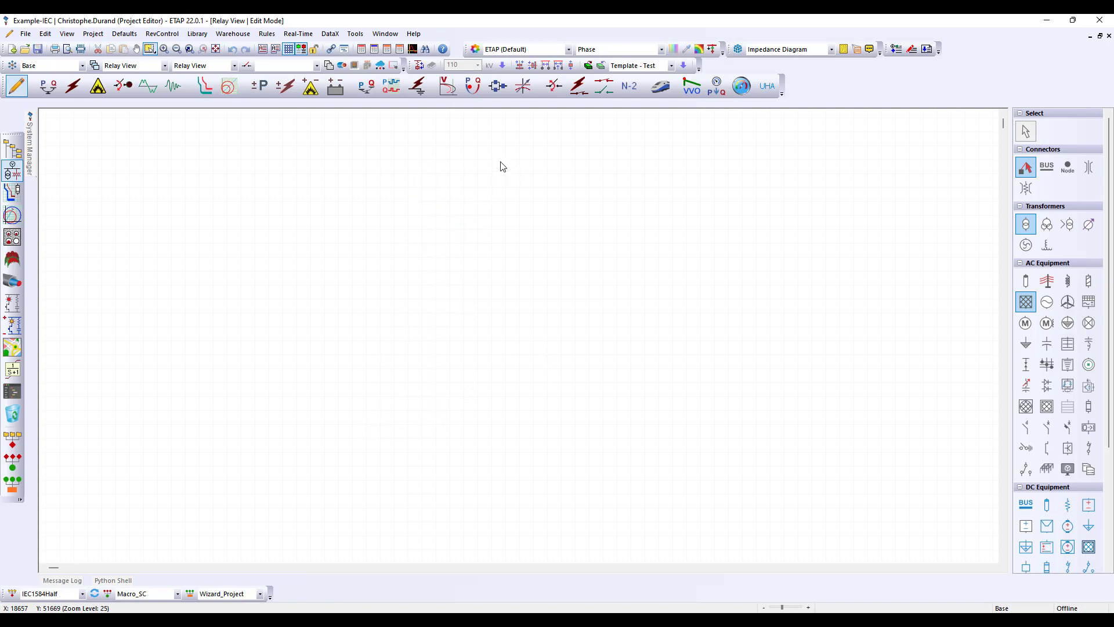
Enable Auto Build for the one-line diagram and set its voltage to 20 kV
key("ctrl")
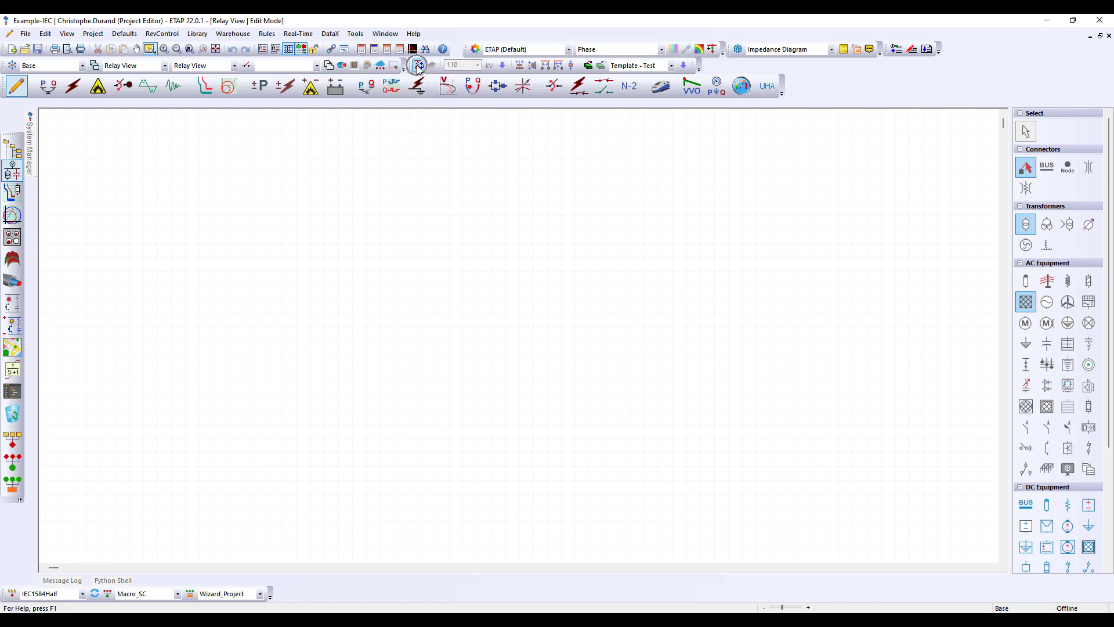
key("ctrl")
left_click(419, 67)
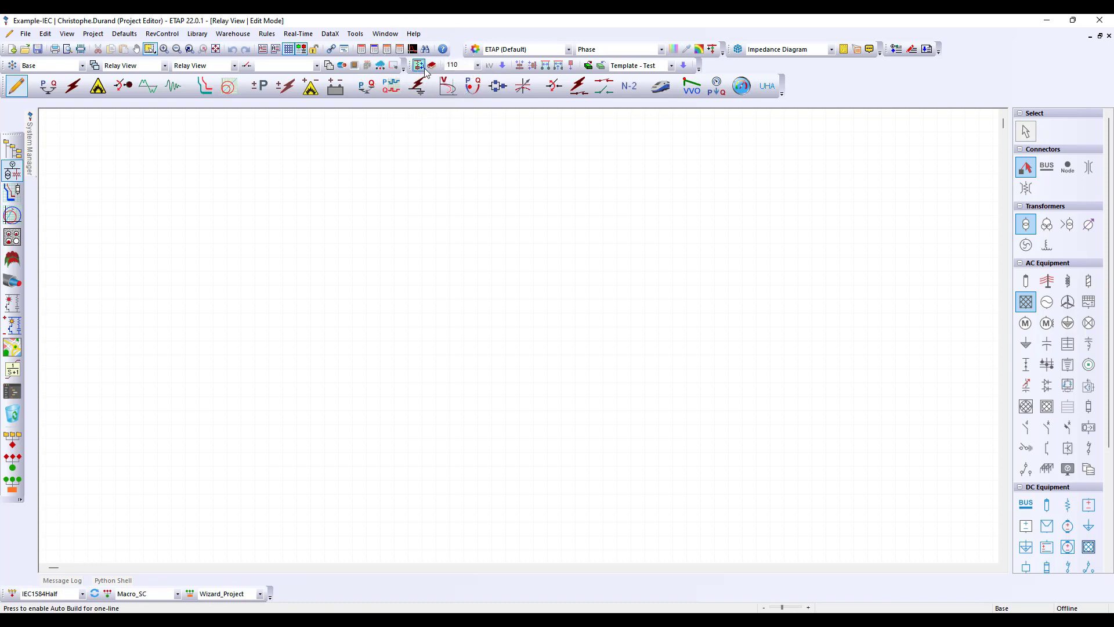
left_click(478, 66)
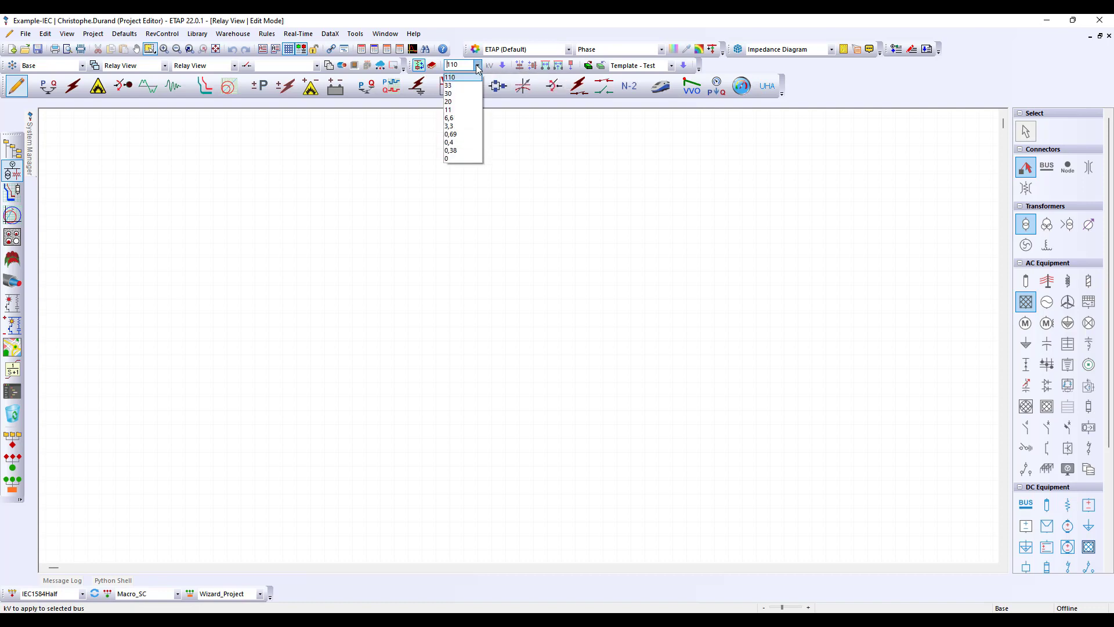
left_click(462, 102)
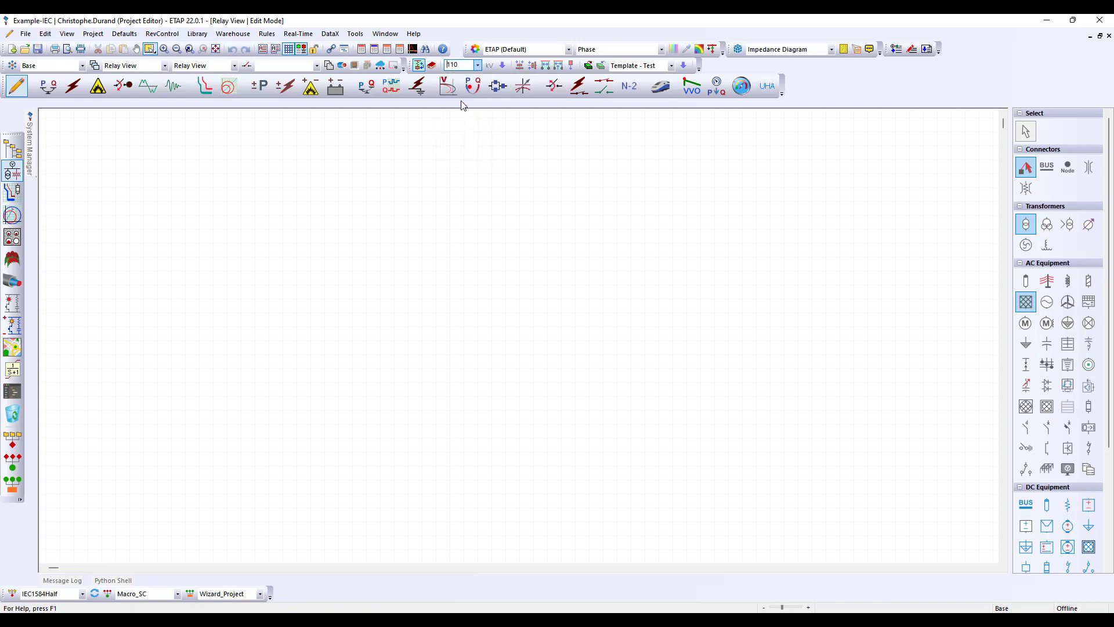
Place a power grid near the top of the diagram and auto-build a bus and a two-winding transformer beneath it
left_click(1039, 310)
left_click(1030, 304)
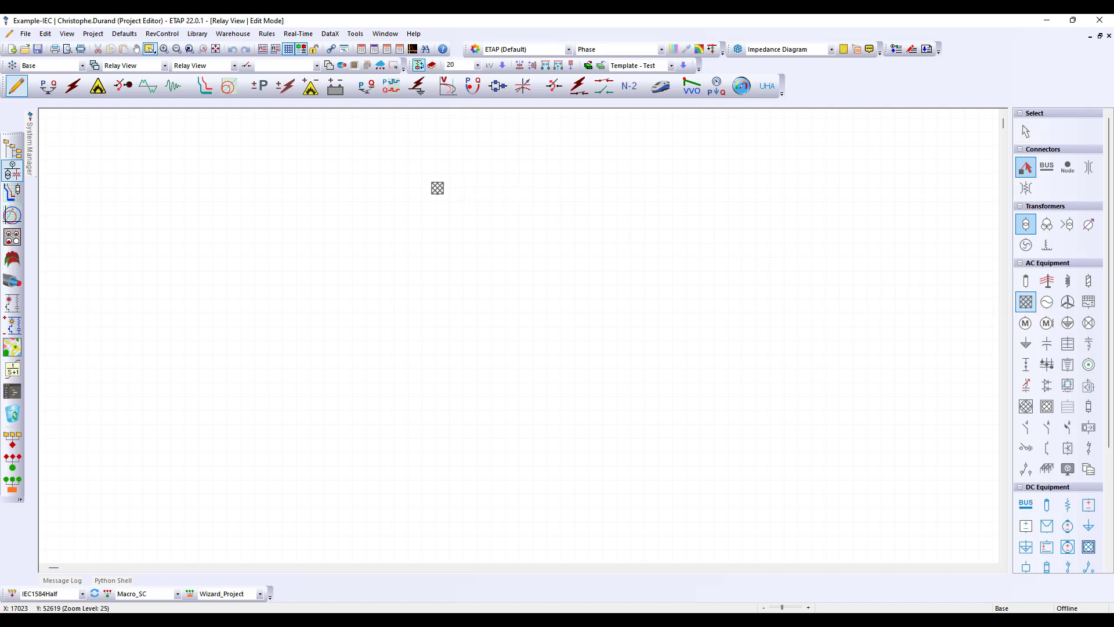
left_click(435, 184)
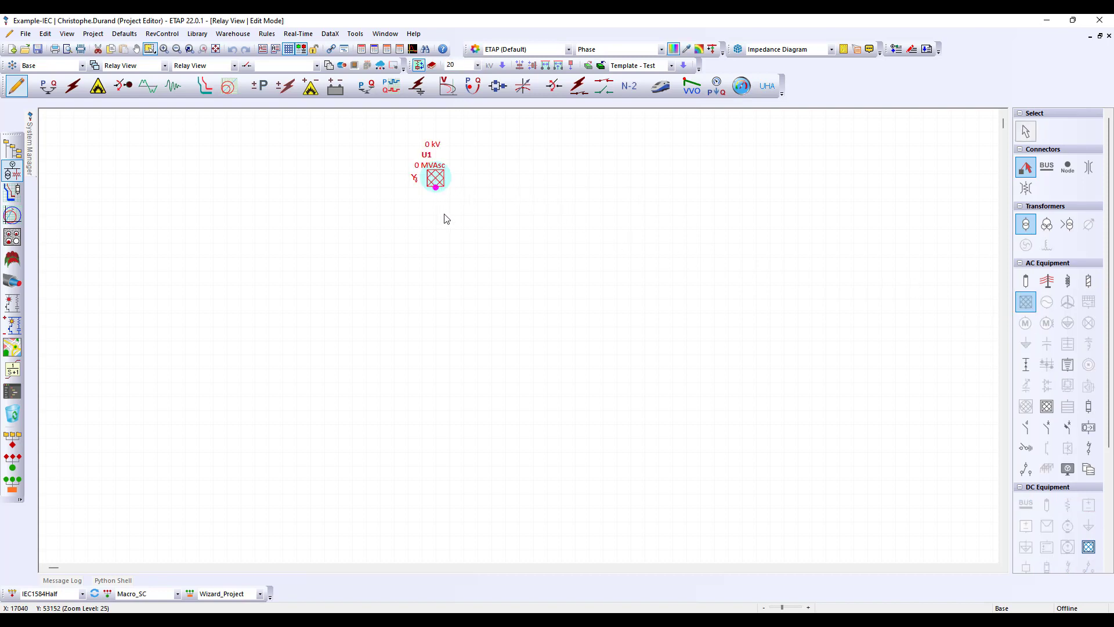
left_click(1048, 168)
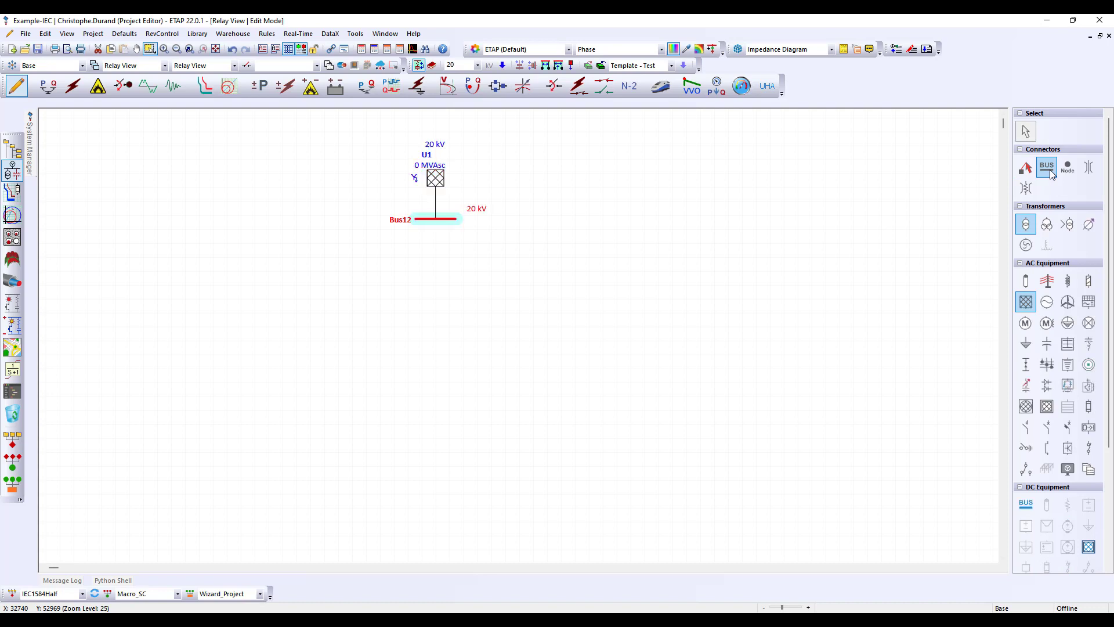
double_click(1026, 226)
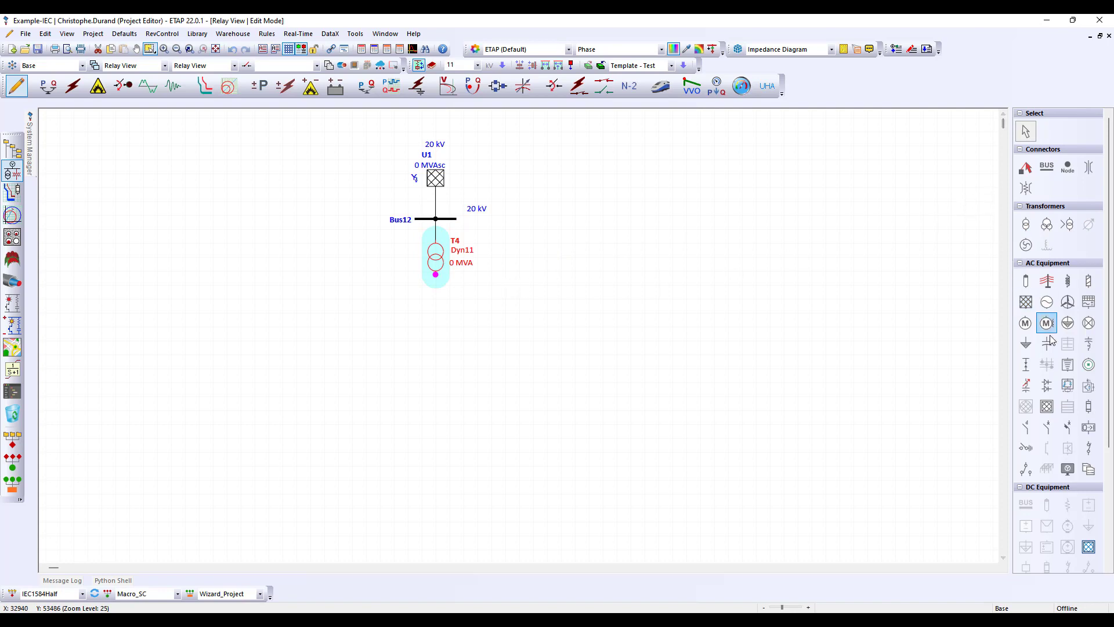
Set the Auto Build voltage to 0,4 kV and place a low-voltage circuit breaker beneath the transformer
left_click(478, 66)
left_click(452, 128)
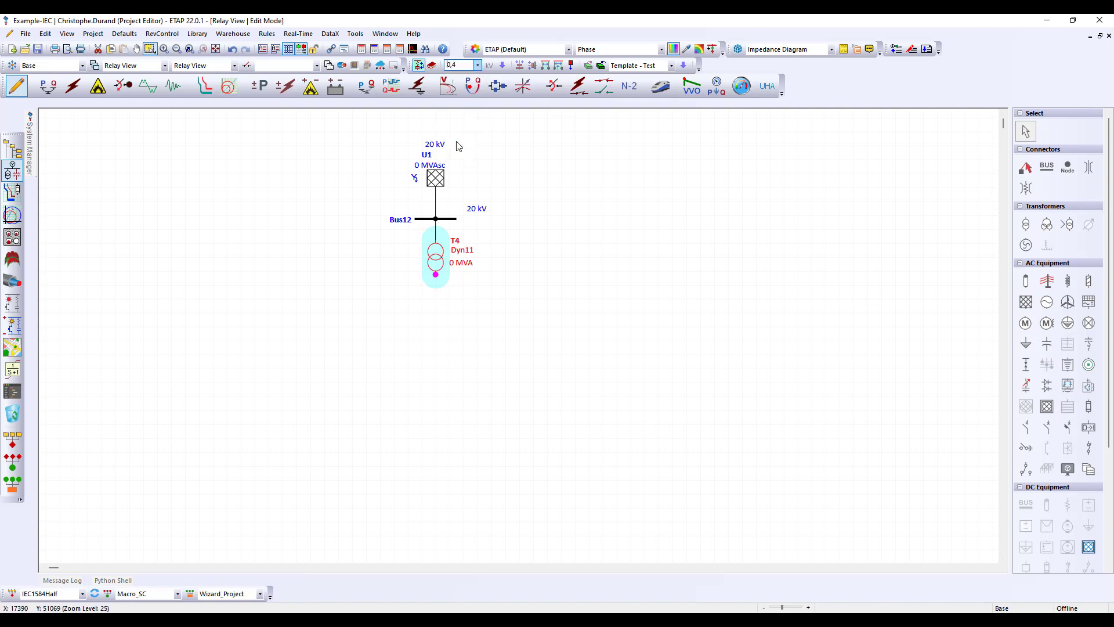
left_click_drag(929, 356, 964, 386)
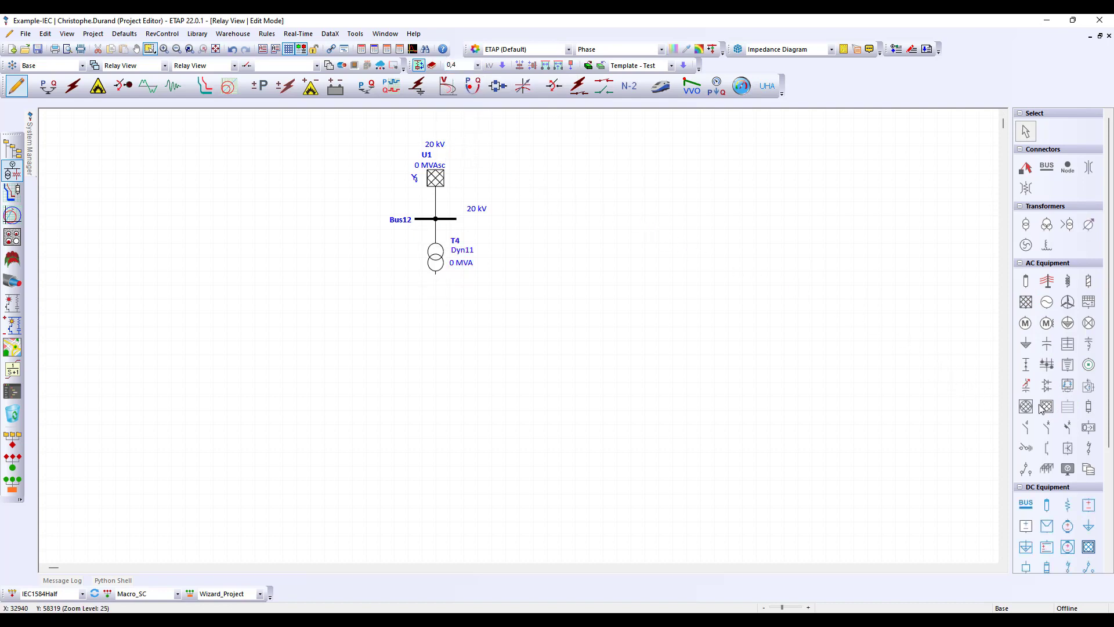
left_click(1068, 428)
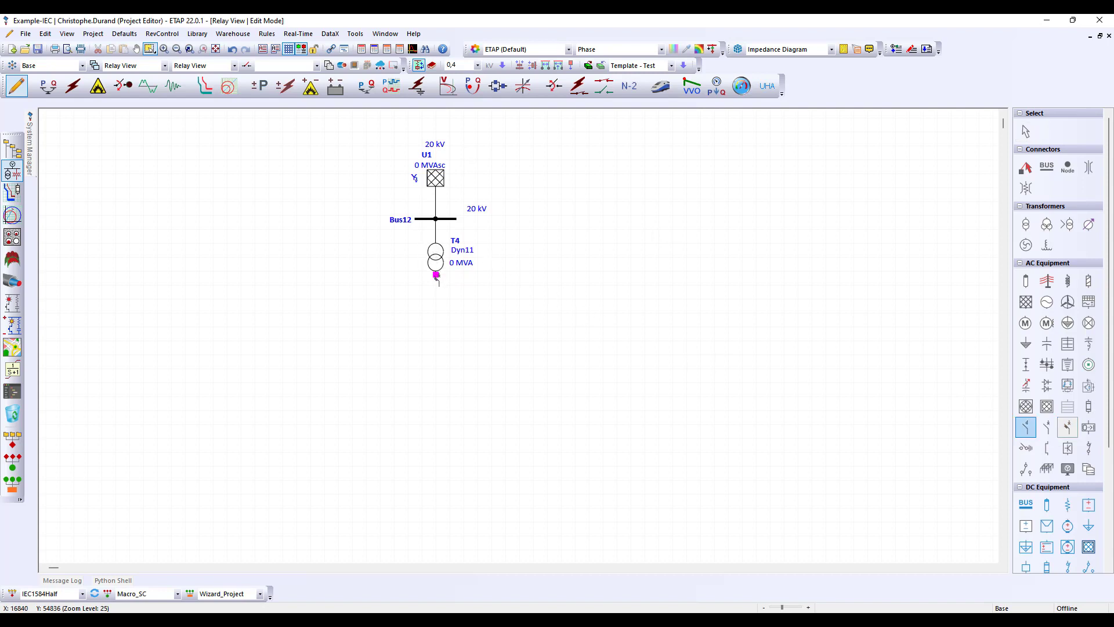
left_click(435, 292)
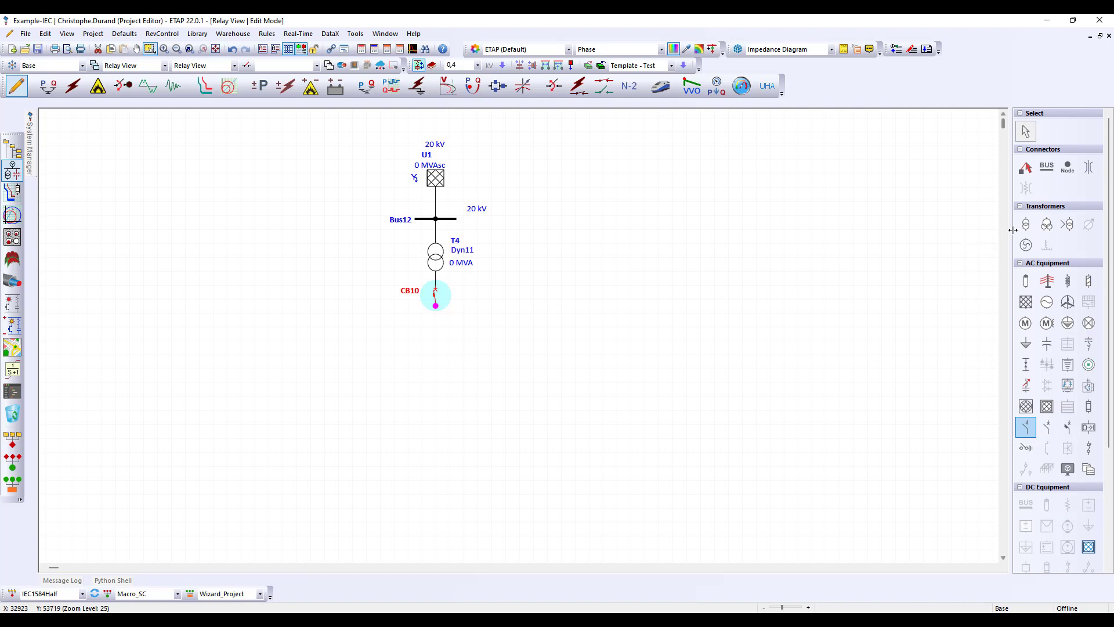
Auto-build a bus below the circuit breaker and attach three static loads to it
double_click(1053, 168)
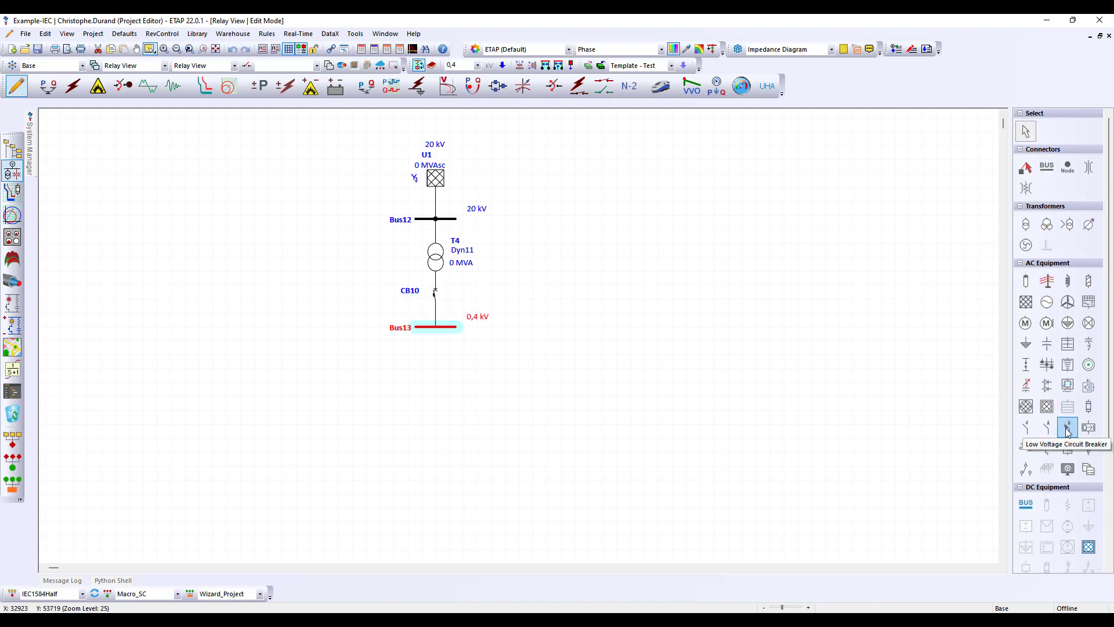
double_click(1026, 344)
double_click(1031, 346)
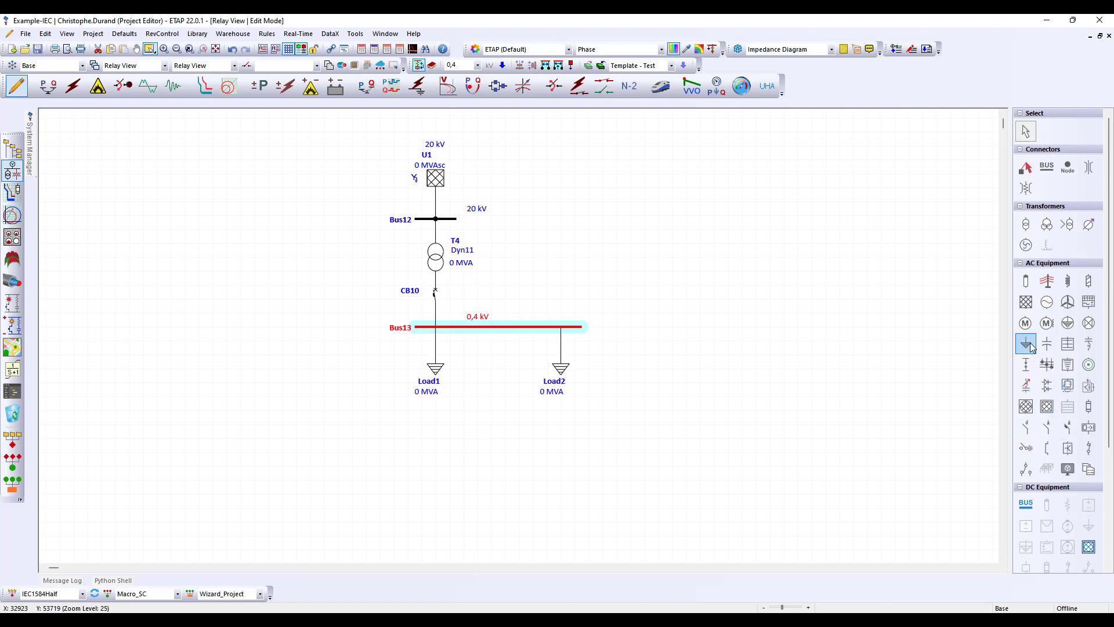
double_click(1031, 347)
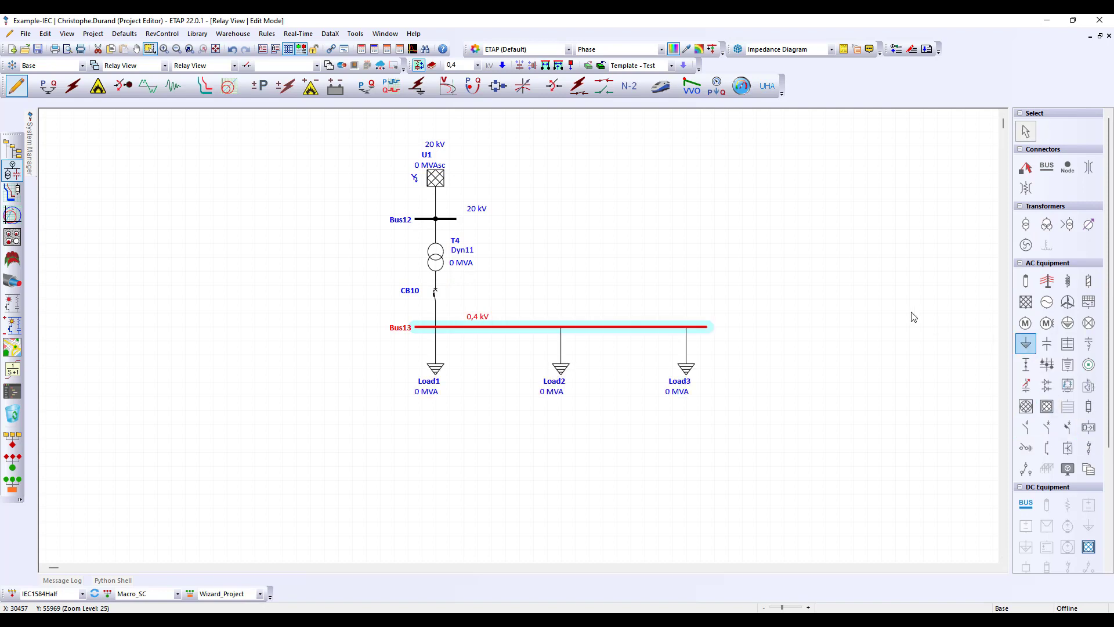
Review the element spacing rules and the nominal voltage list in the Auto Build rulebook, and accept the dialog
left_click(432, 66)
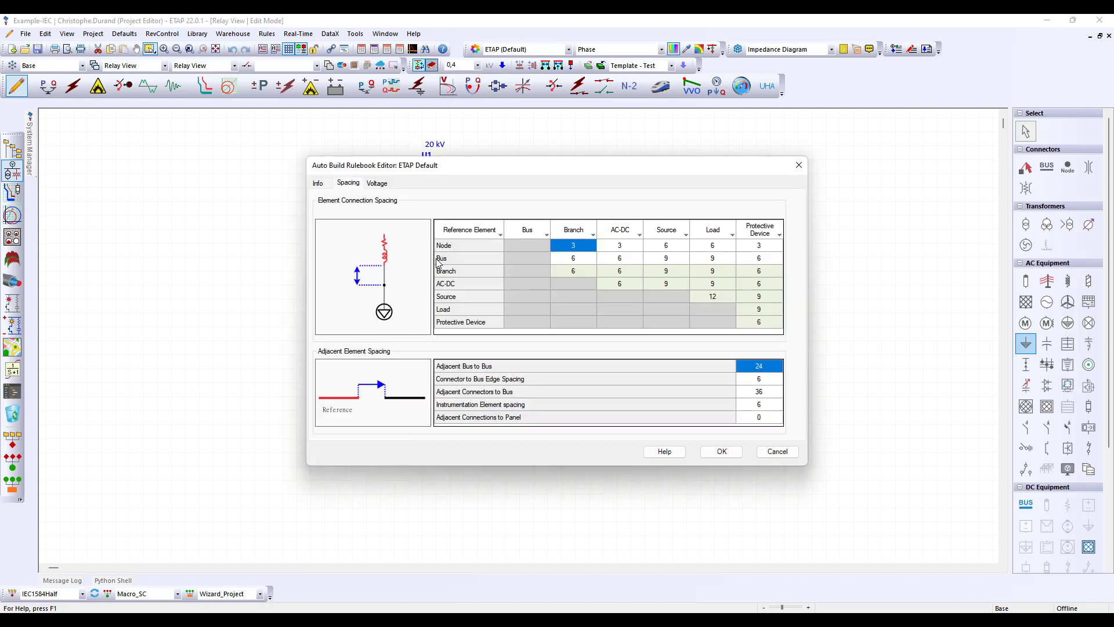
key("ctrl")
left_click(759, 392)
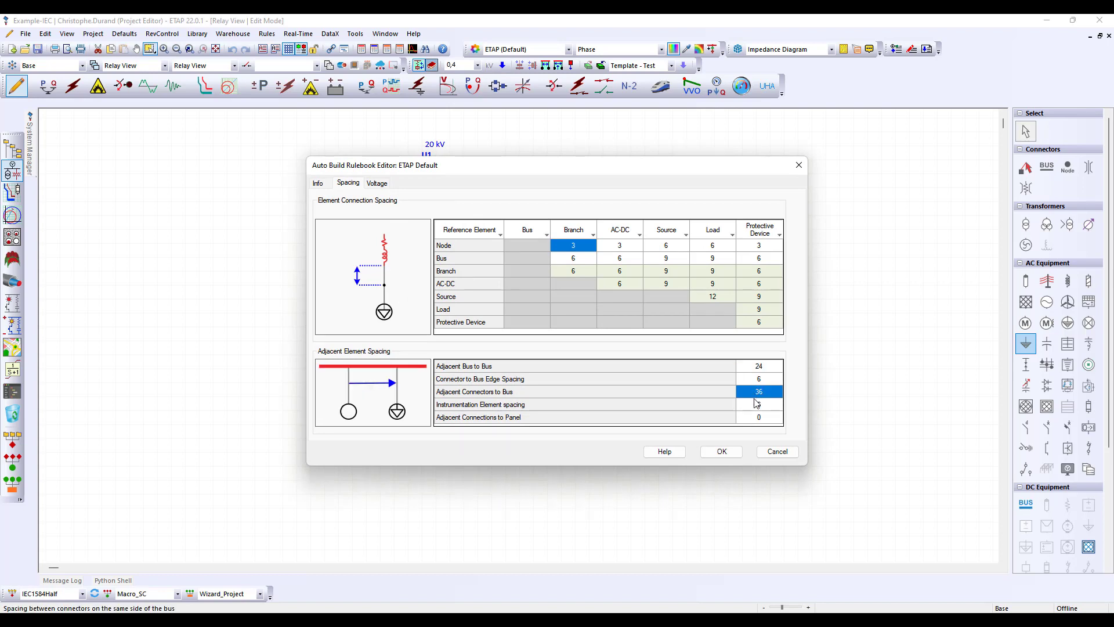
left_click(757, 404)
left_click(381, 185)
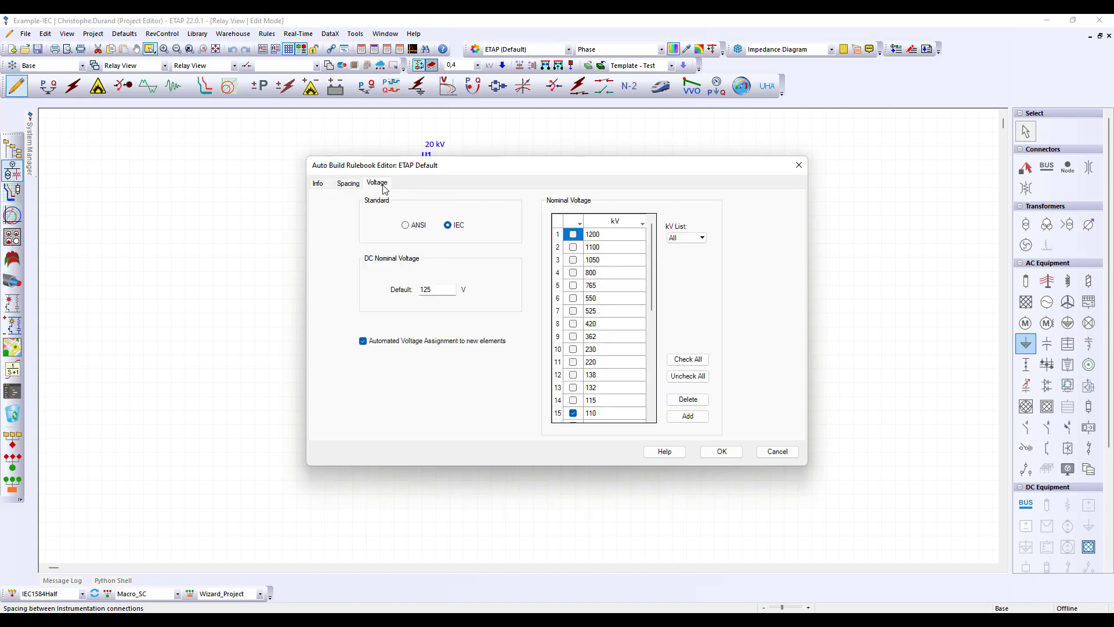
scroll(600, 304, "down", 2)
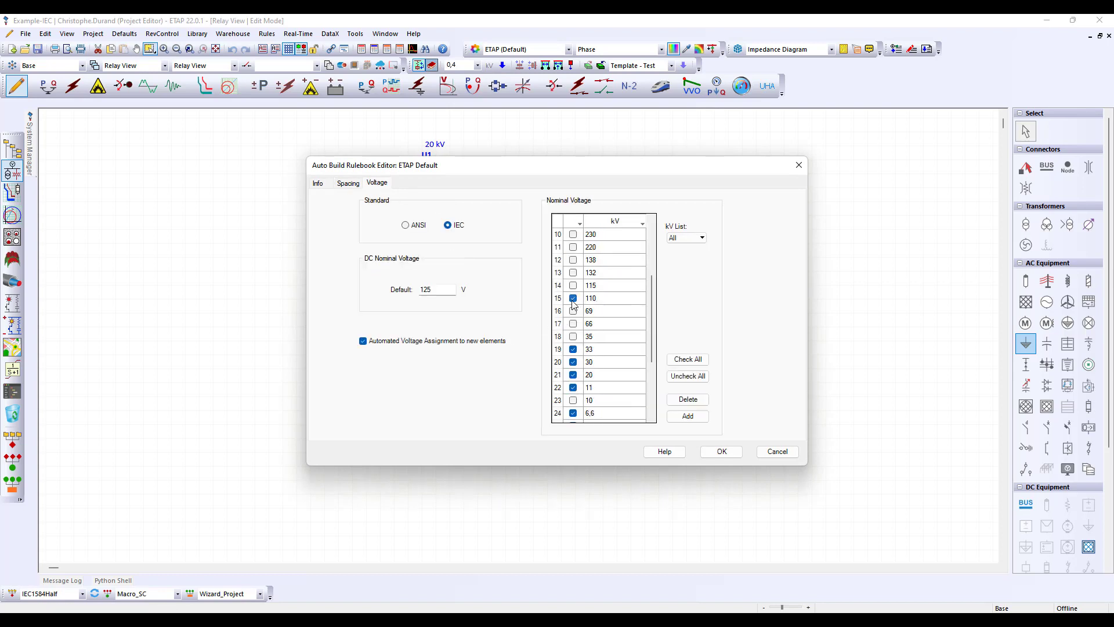
left_click(573, 299)
key("ctrl")
left_click(721, 452)
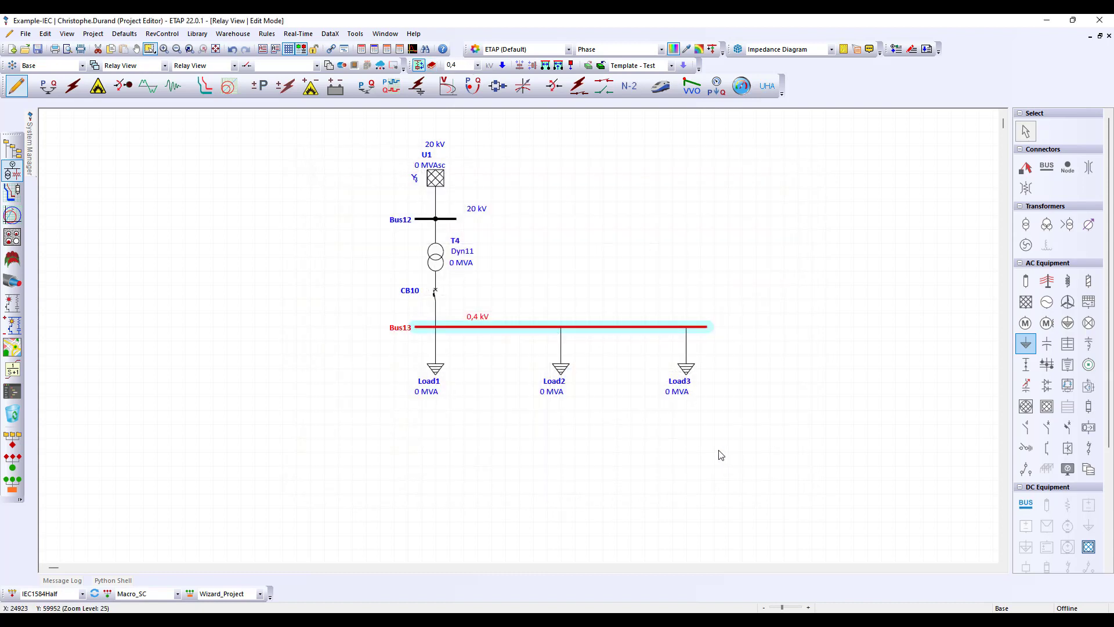
Auto-arrange the elements downstream of transformer T4 so the lower bus and its loads are centred beneath it
scroll(717, 452, "down", 1)
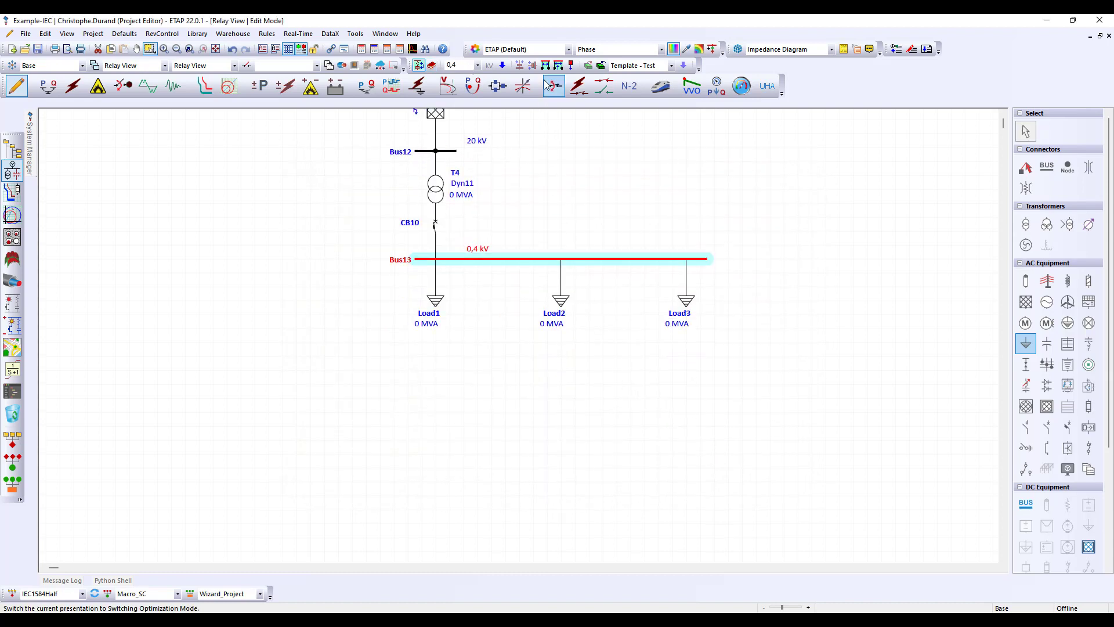
left_click(437, 199)
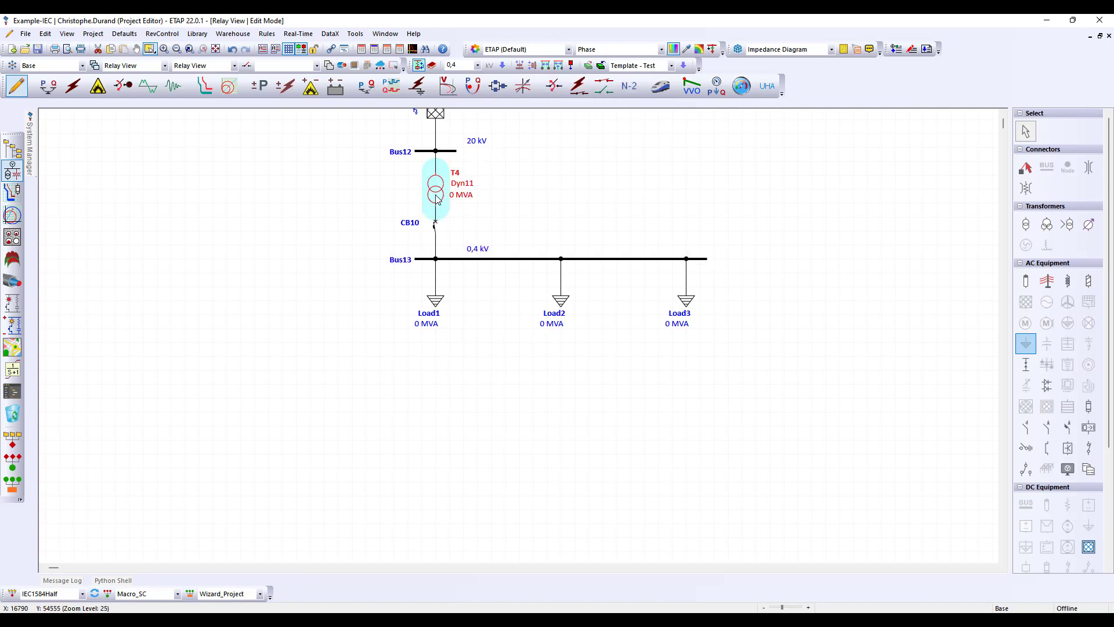
left_click(572, 67)
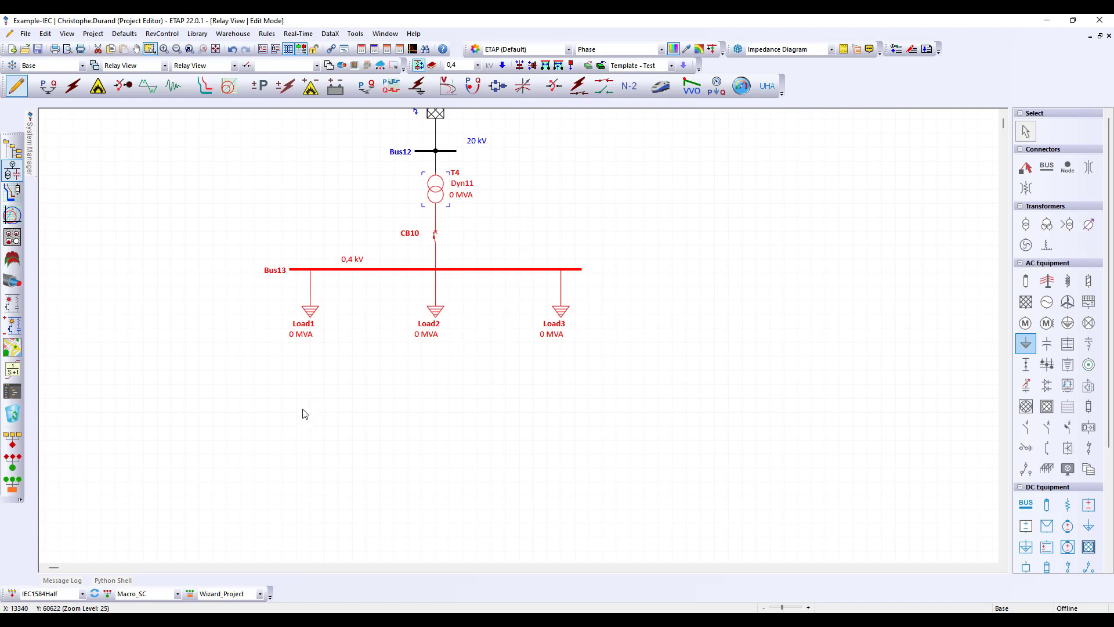
Insert a low-voltage circuit breaker between the 0,4 kV bus and each of the three loads at once
left_click(285, 418)
left_click_drag(307, 377, 591, 316)
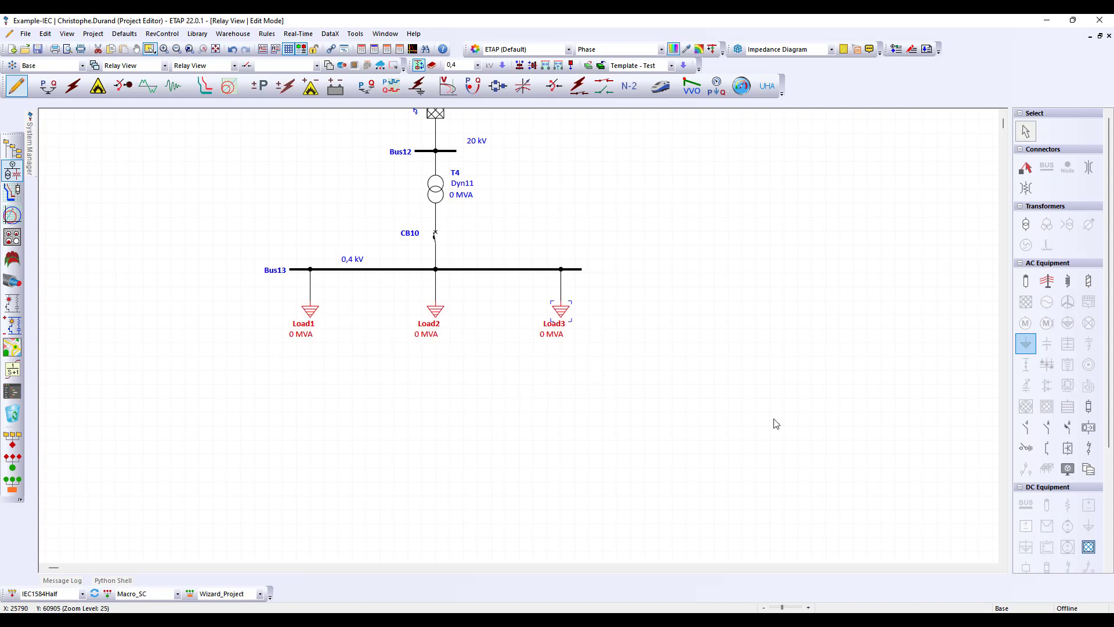
left_click(1067, 433)
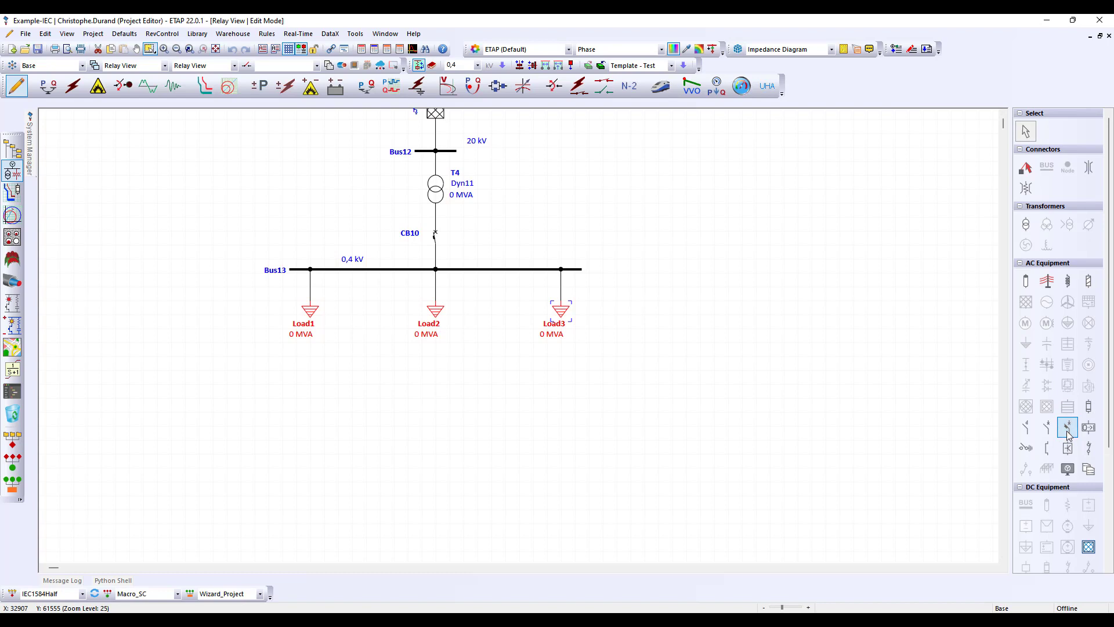
left_click(1067, 431)
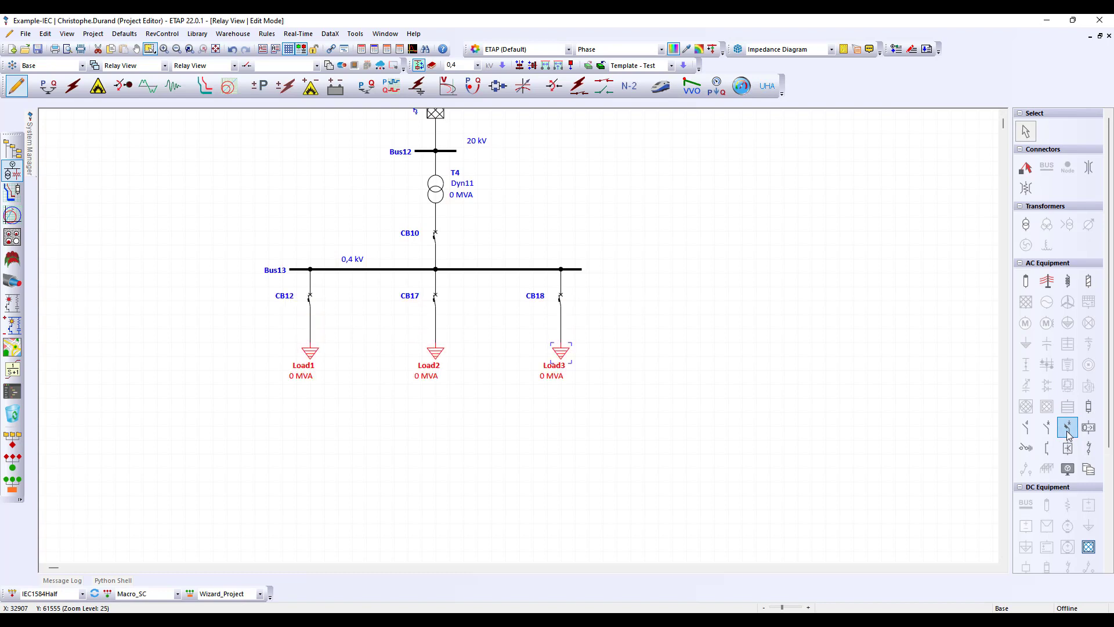
left_click(620, 328)
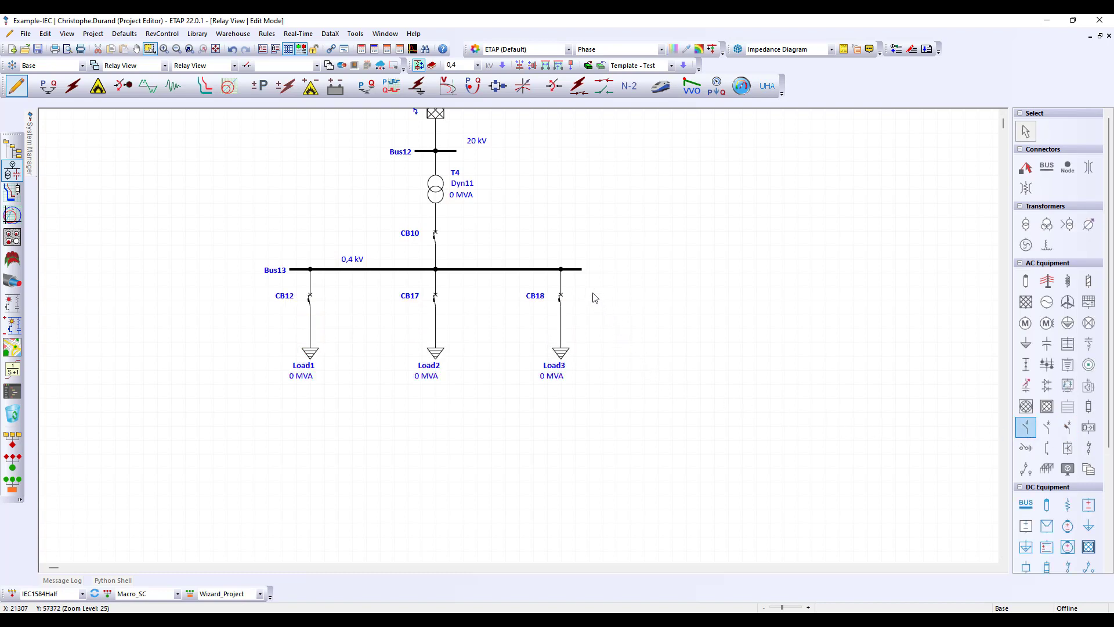
Lengthen Bus13 beyond the Load3 branch and attach a current transformer beneath its extended end
left_click(579, 270)
left_click_drag(583, 268, 778, 270)
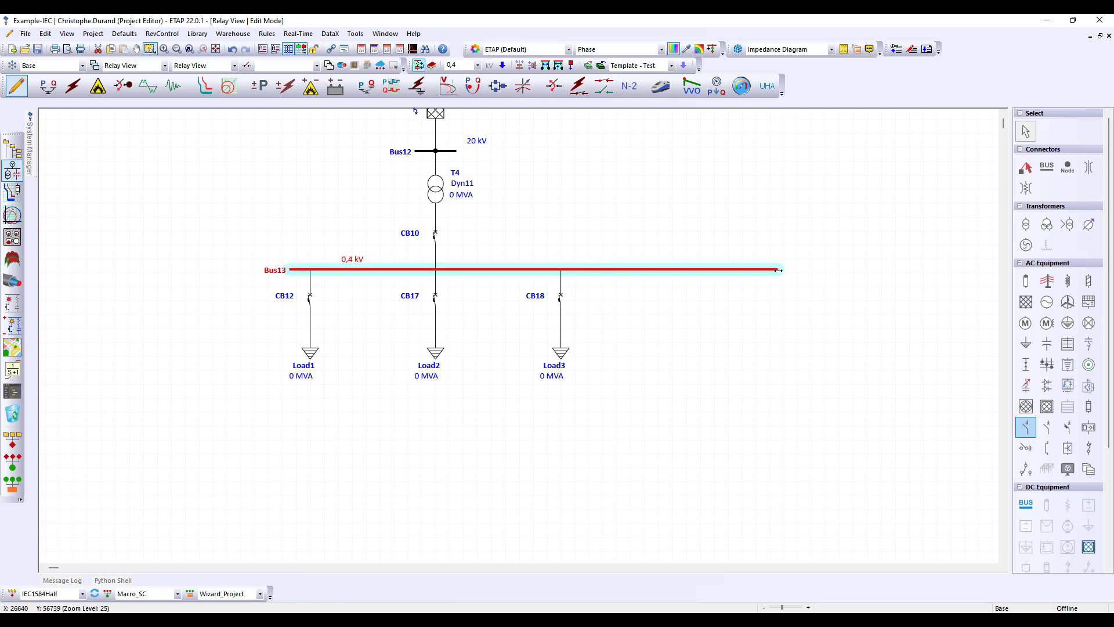
scroll(1039, 446, "down", 5)
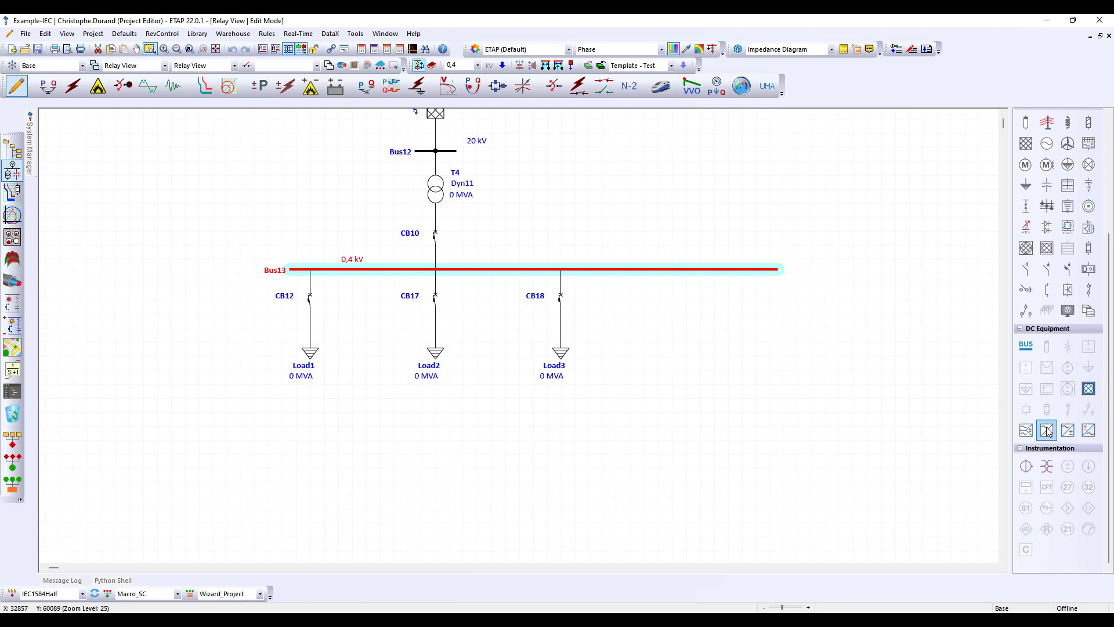
left_click(1026, 467)
left_click(686, 301)
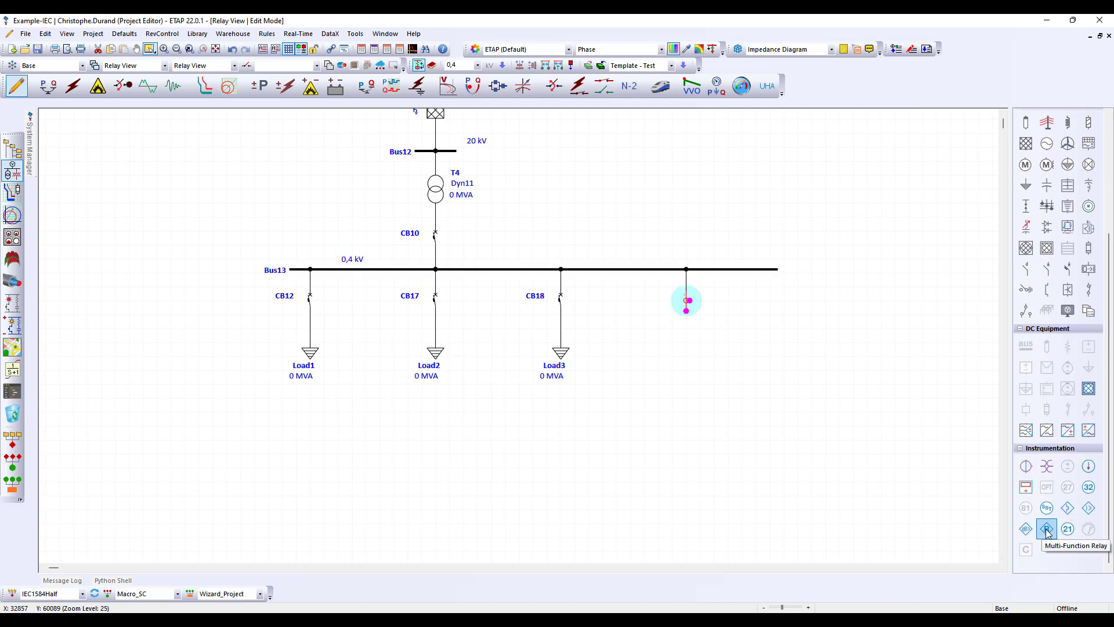
Connect a multi-function relay to the new current transformer and add a cable below it
left_click(1047, 529)
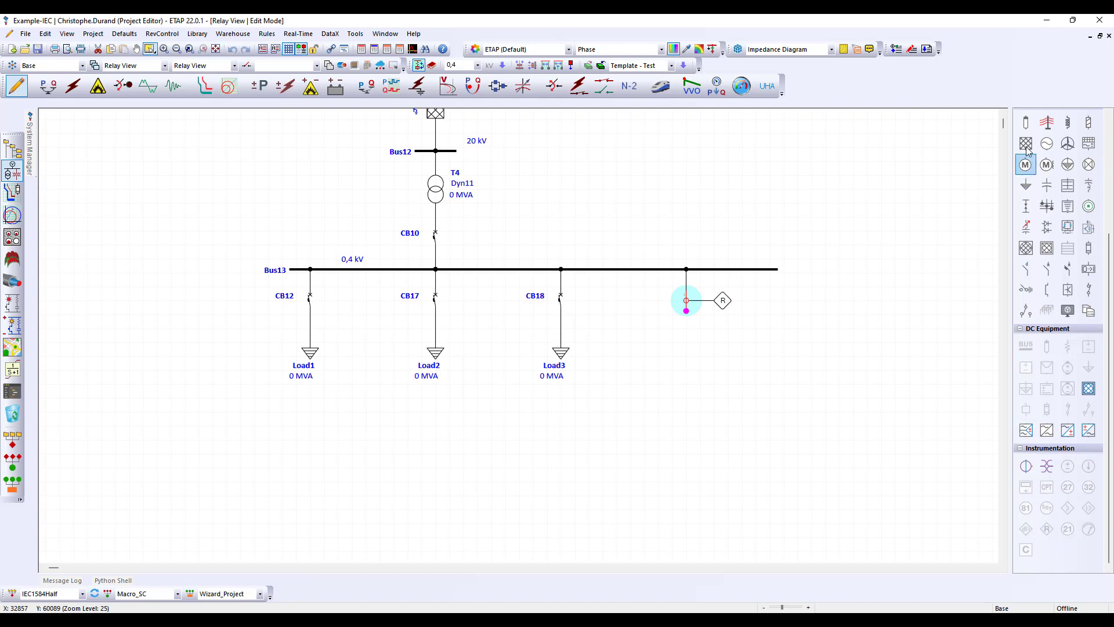
left_click(1026, 123)
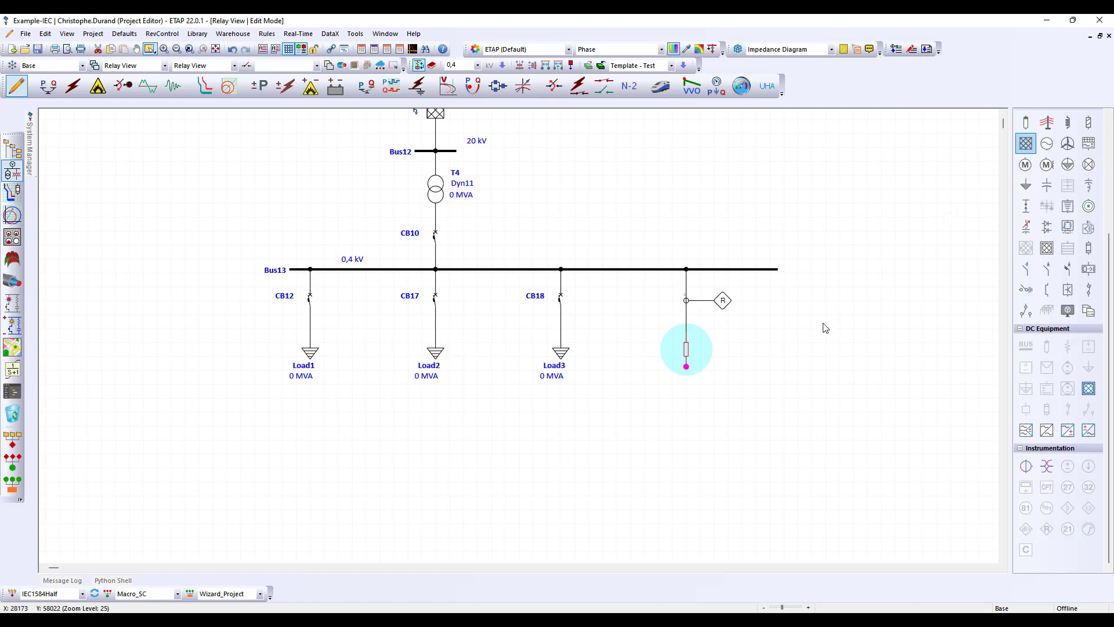
left_click(732, 401)
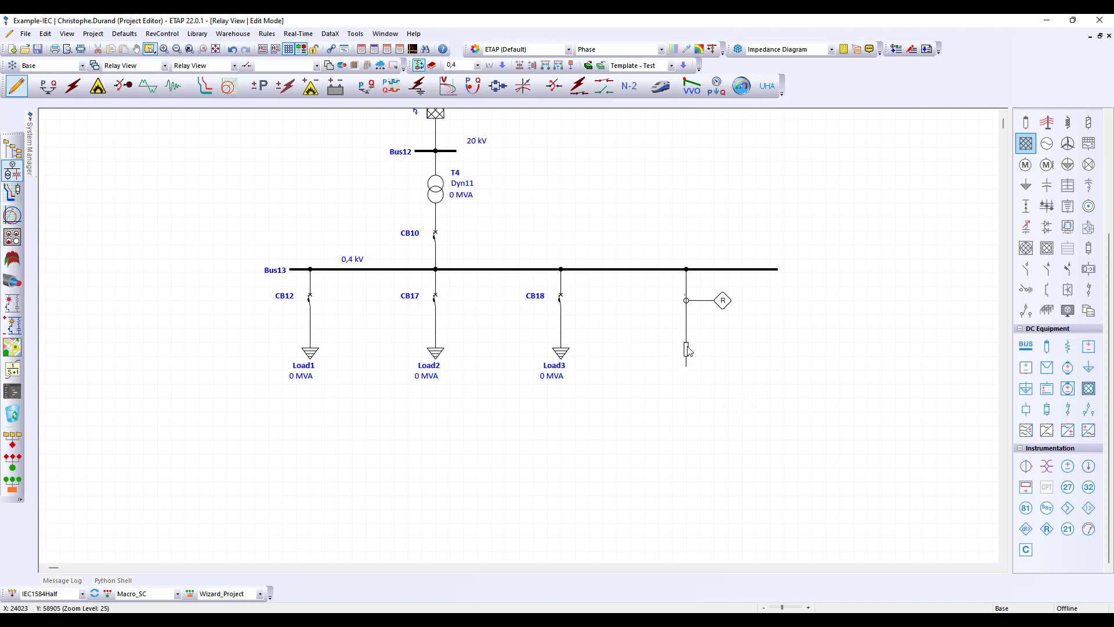
Shift the new cable out of line and realign it with the current transformer in one vertical line
left_click_drag(688, 350, 689, 282)
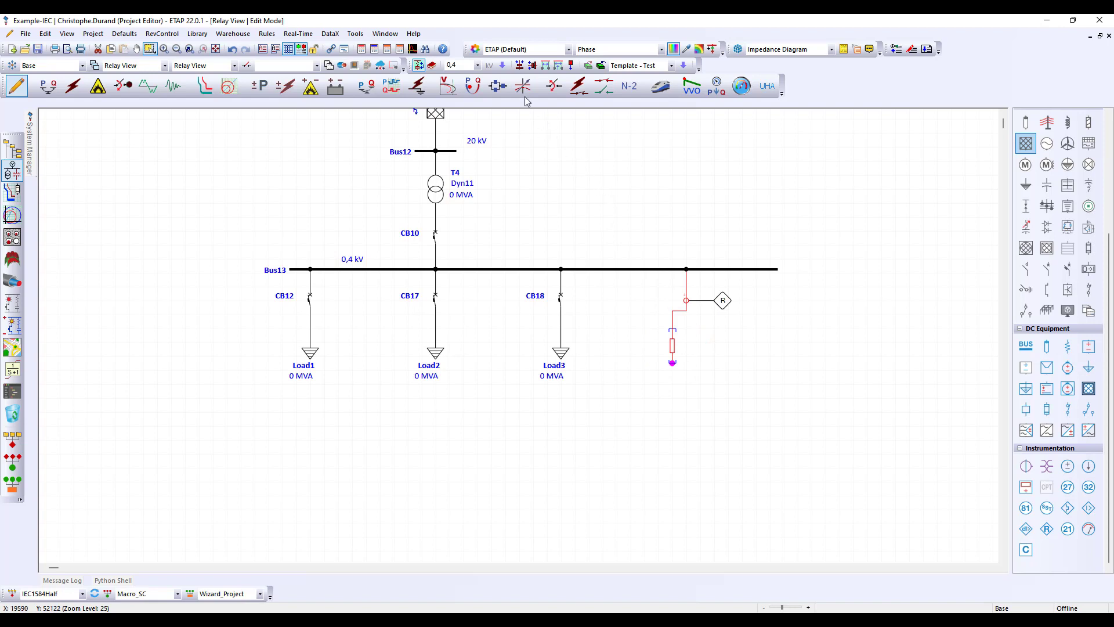
left_click(521, 66)
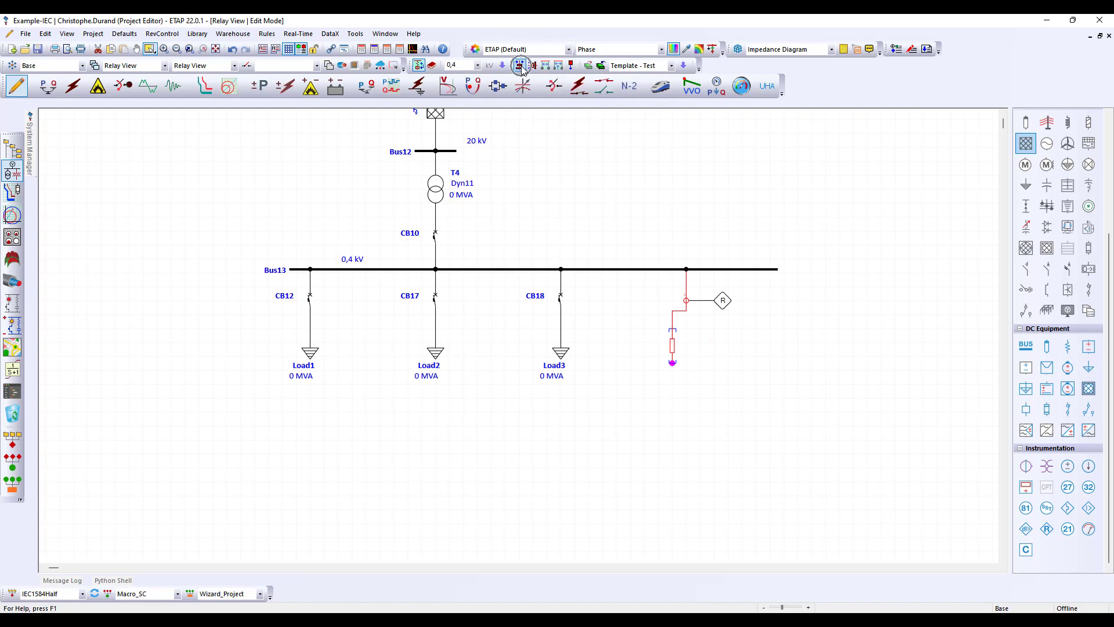
left_click(675, 343)
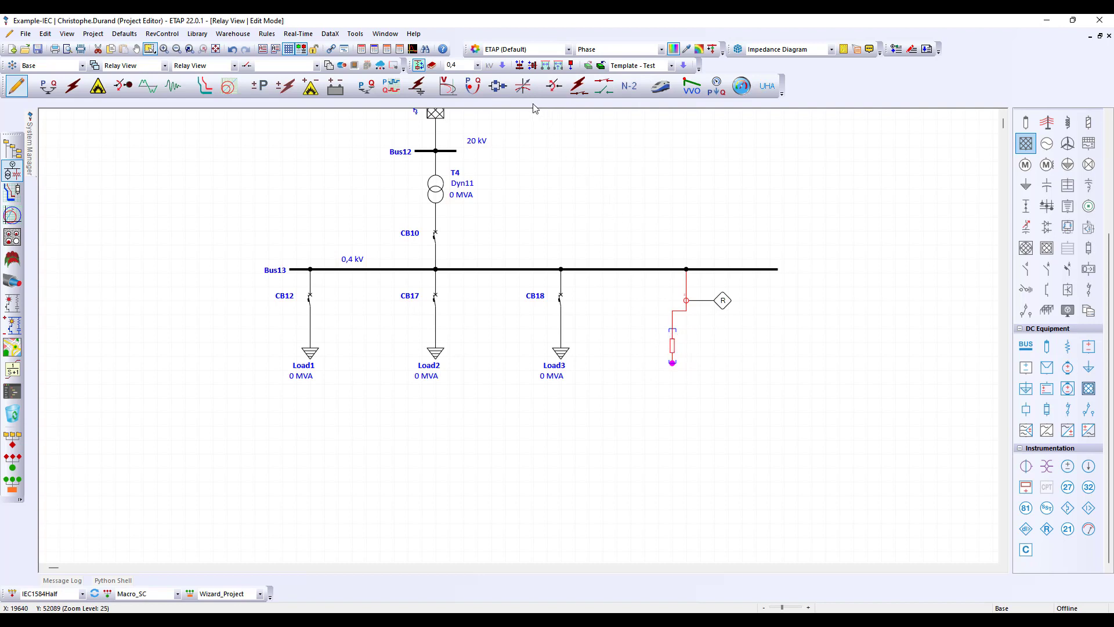
left_click(520, 70)
left_click(674, 304)
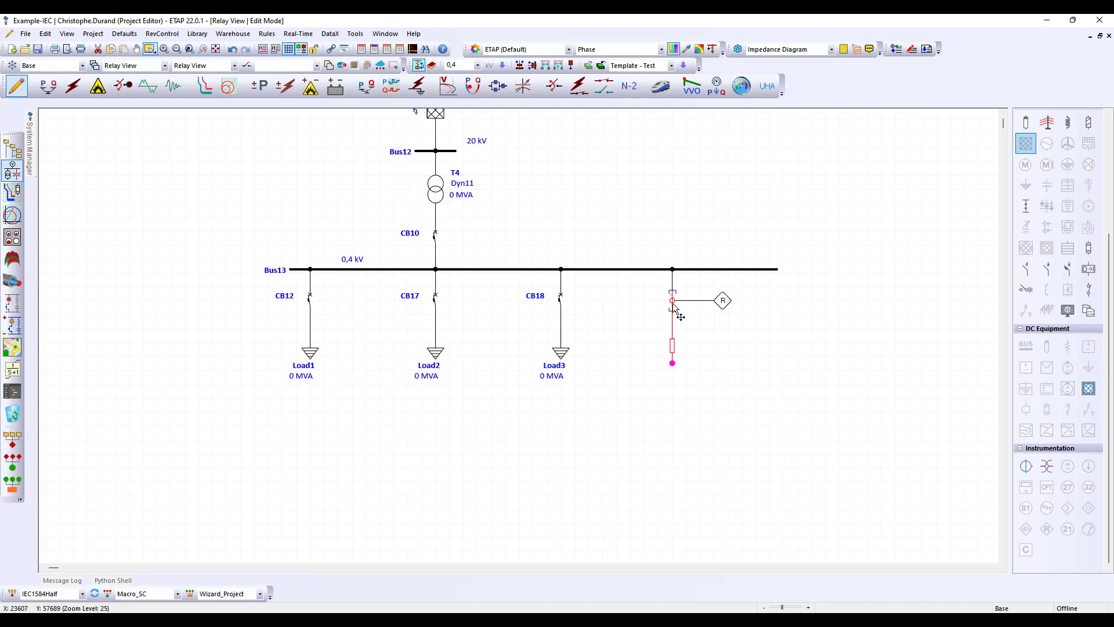
Align all elements connected to Bus13 horizontally and vertically based on the reference spacing
key("ctrl")
left_click(617, 269)
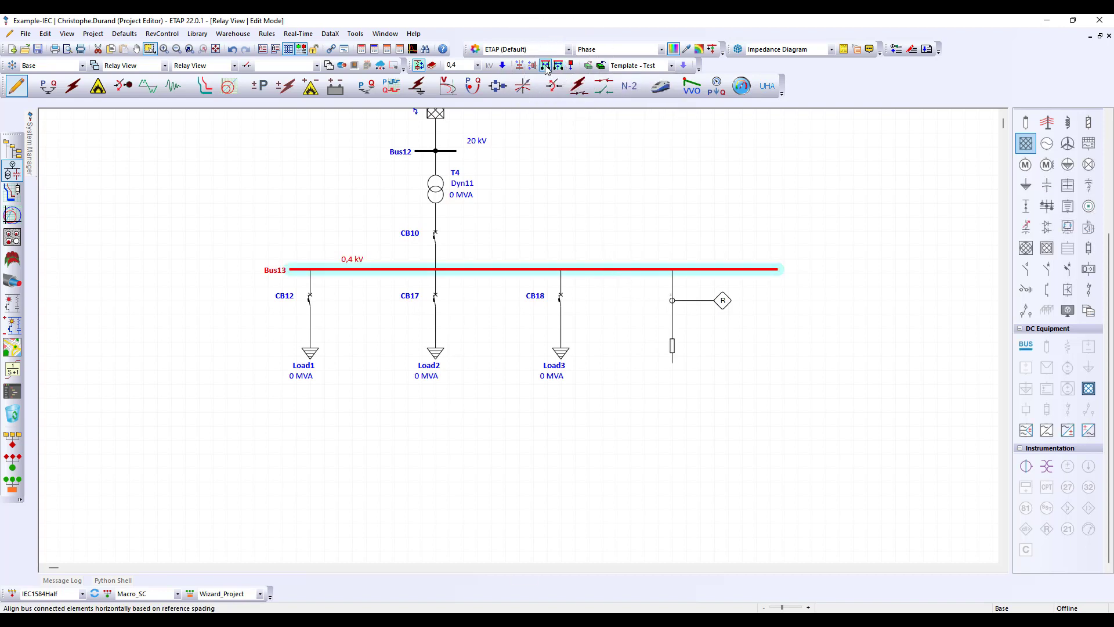
right_click(673, 346)
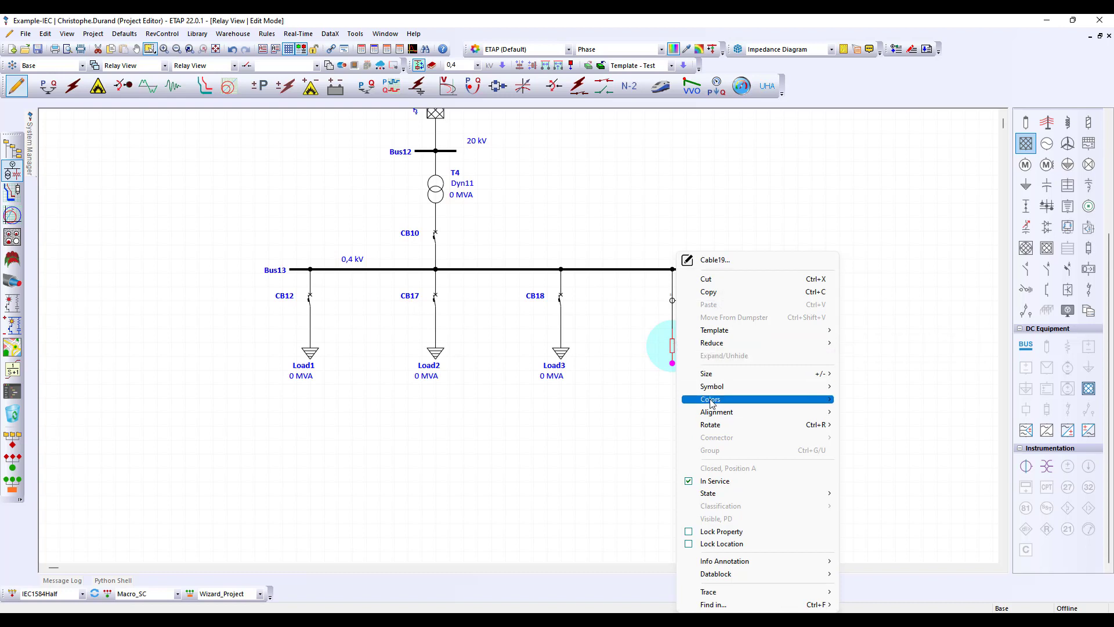
left_click(545, 270)
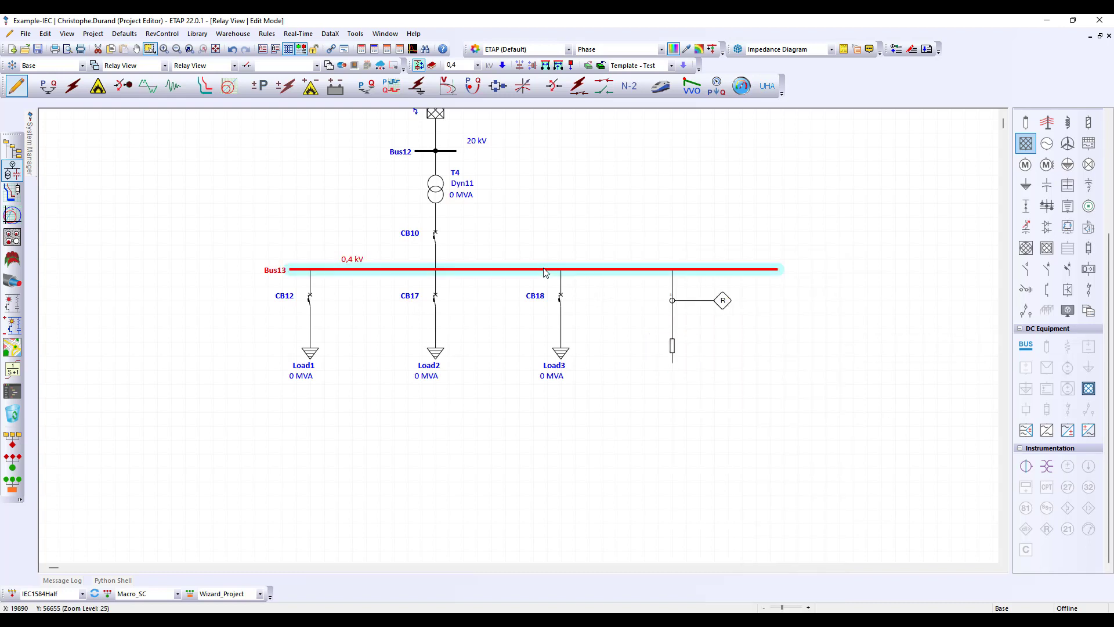
left_click(559, 65)
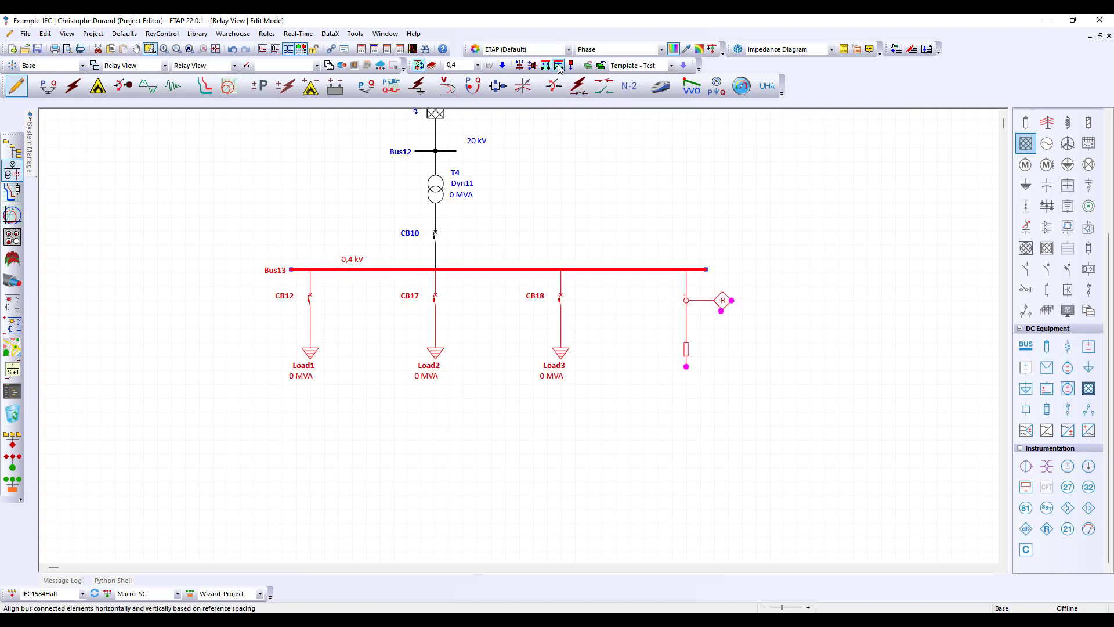
left_click(419, 65)
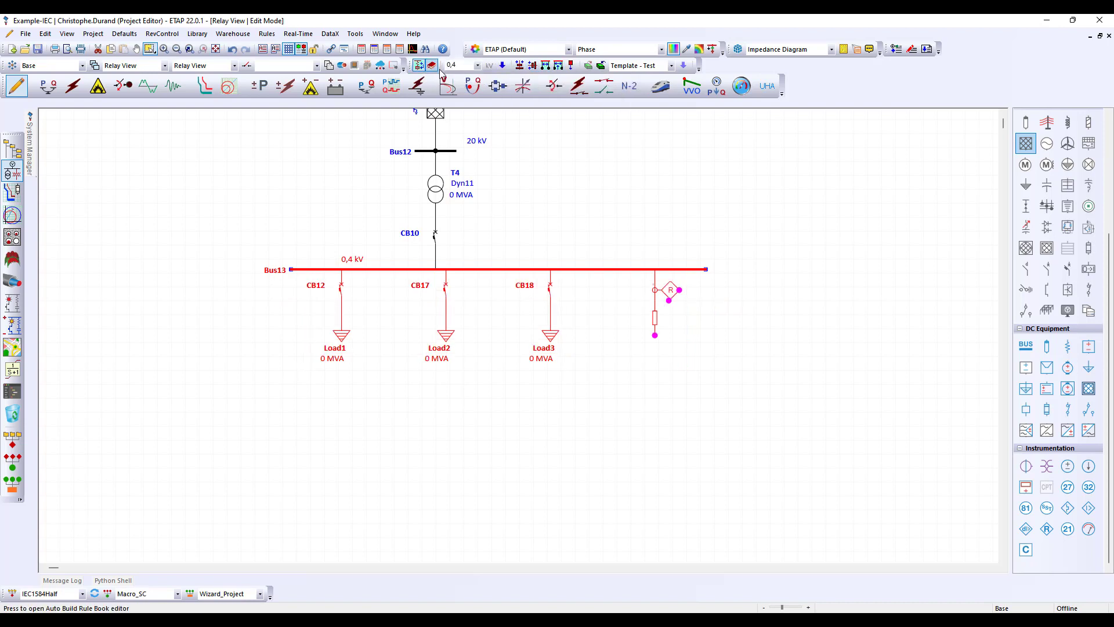
left_click(558, 66)
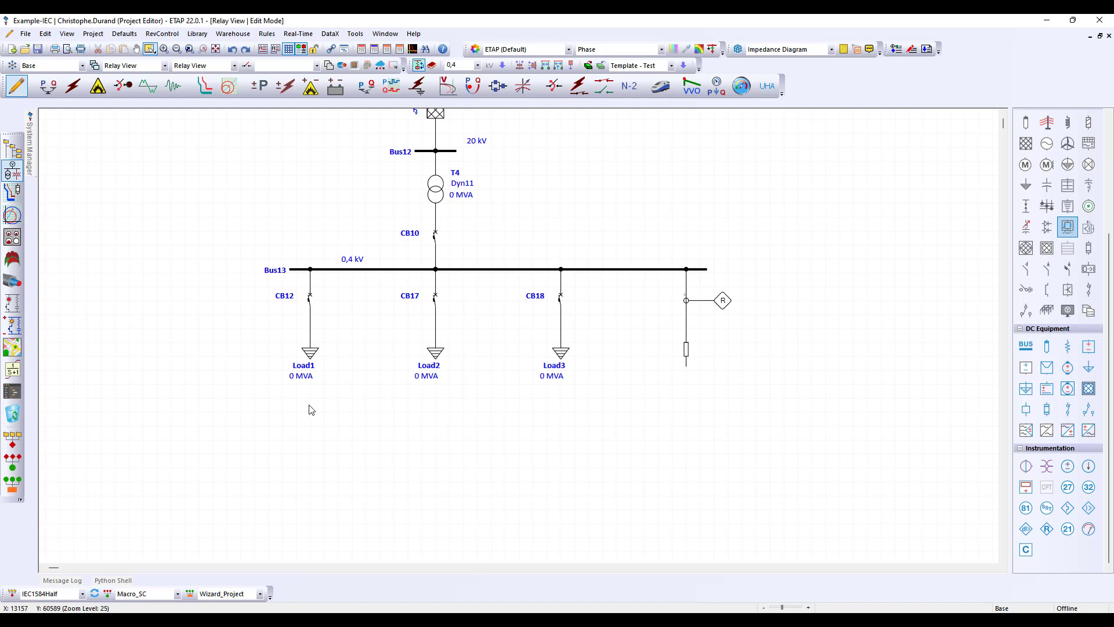
Centre Load1's name and rating annotations beneath its symbol and save their position as the default
left_click(310, 352)
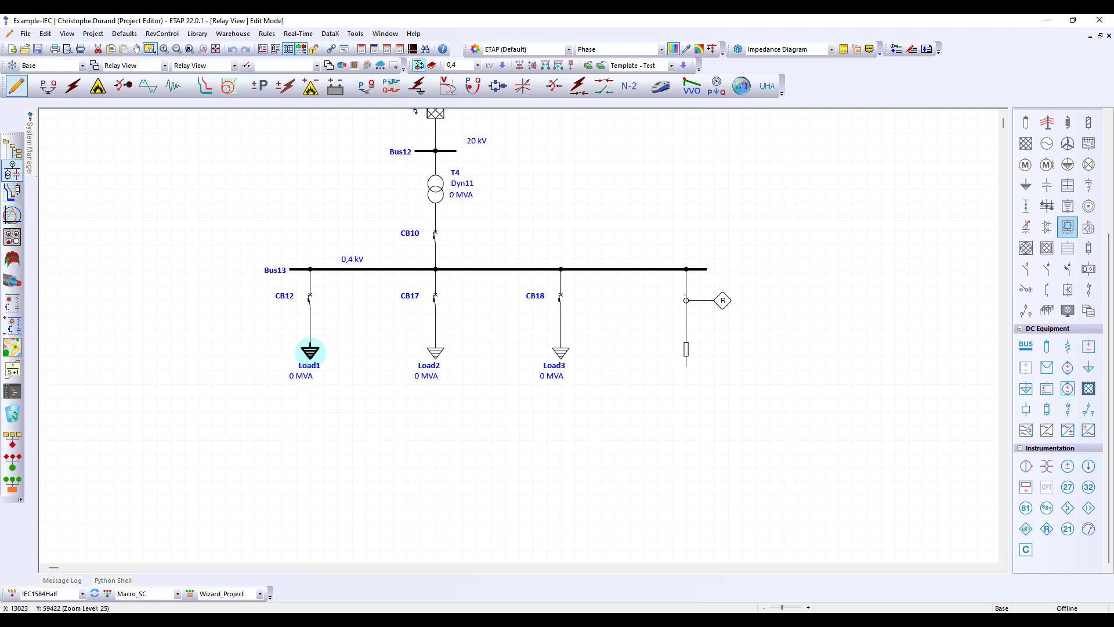
right_click(307, 368)
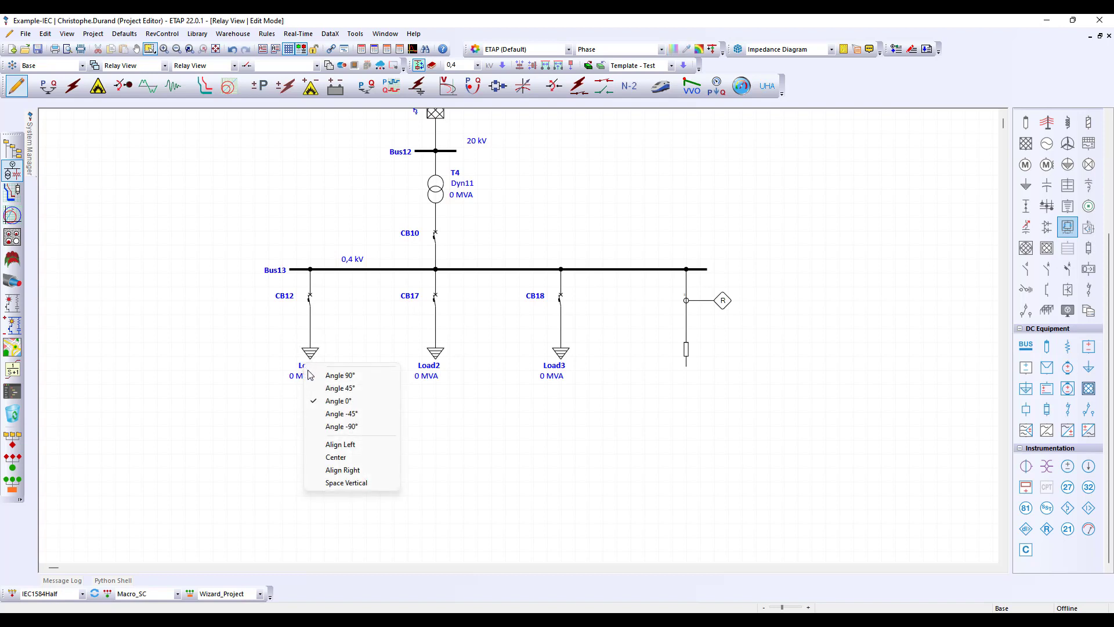
left_click(360, 458)
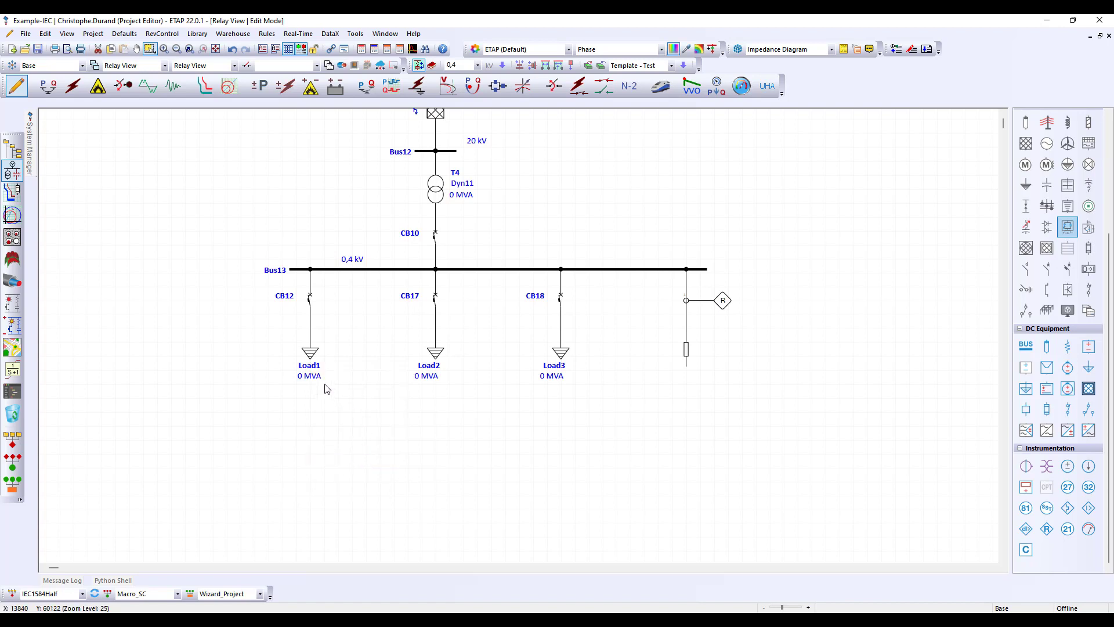
right_click(308, 355)
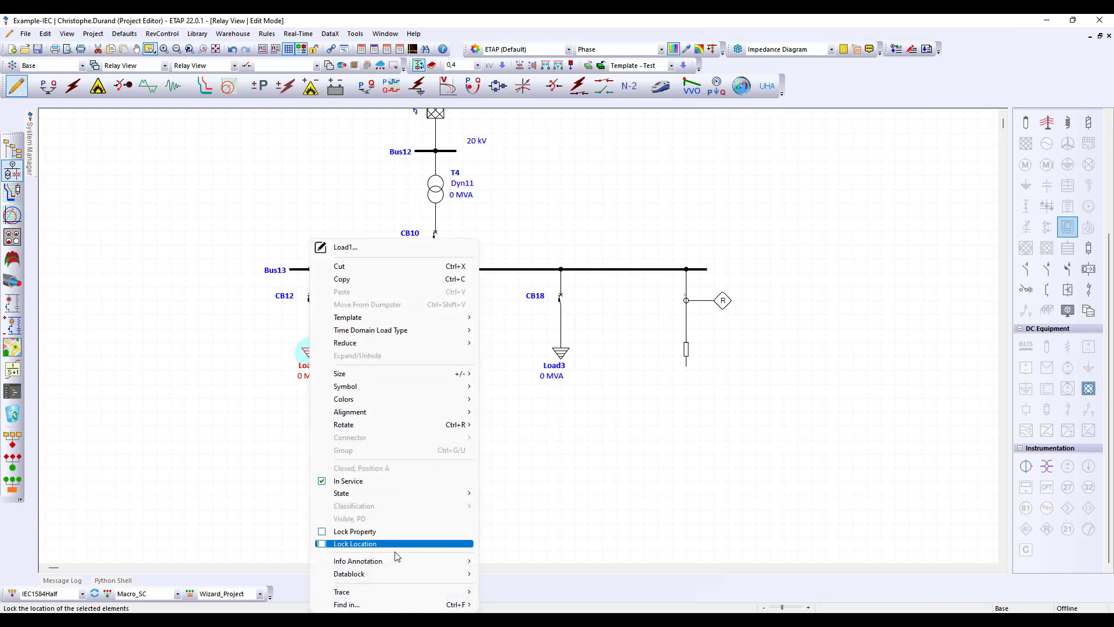
mouse_move(472, 562)
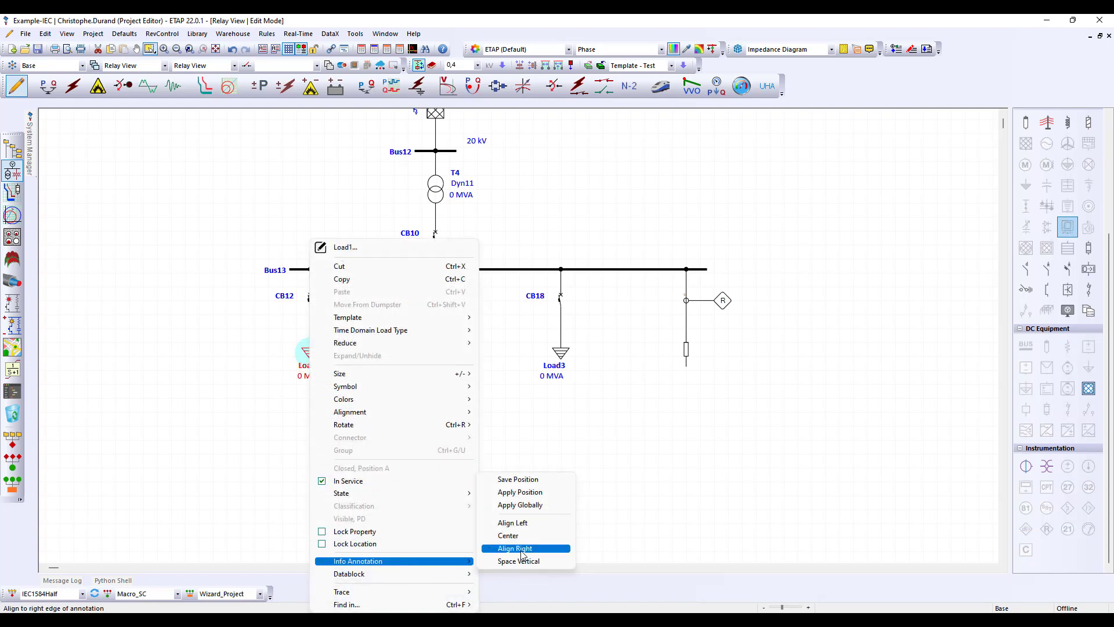
left_click(538, 482)
Apply the saved Load1 annotation position globally to all static loads
right_click(315, 357)
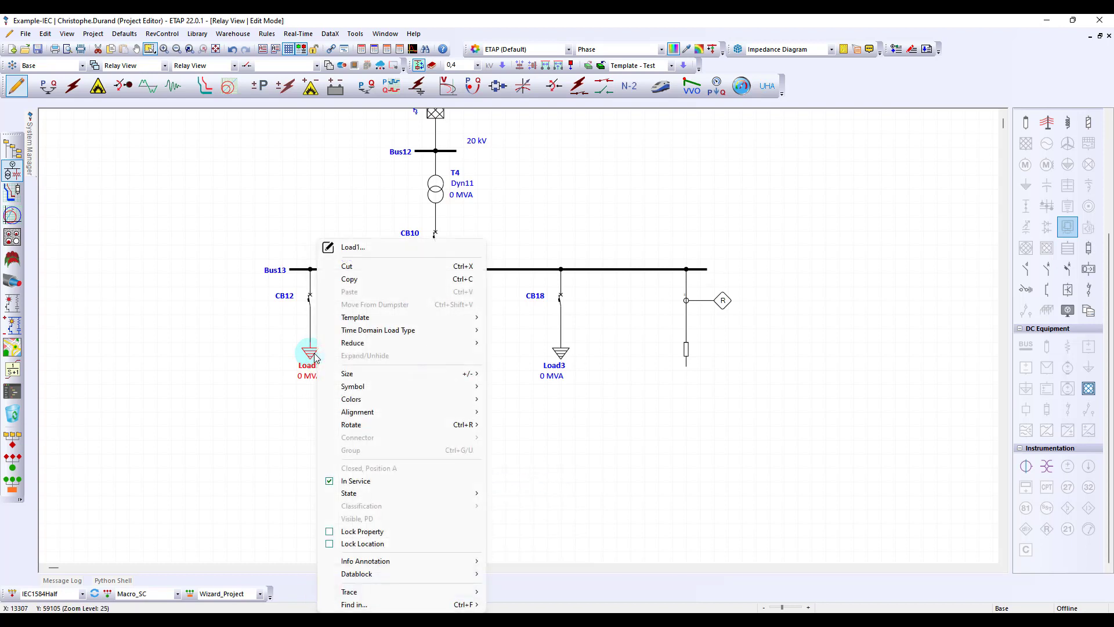
mouse_move(406, 562)
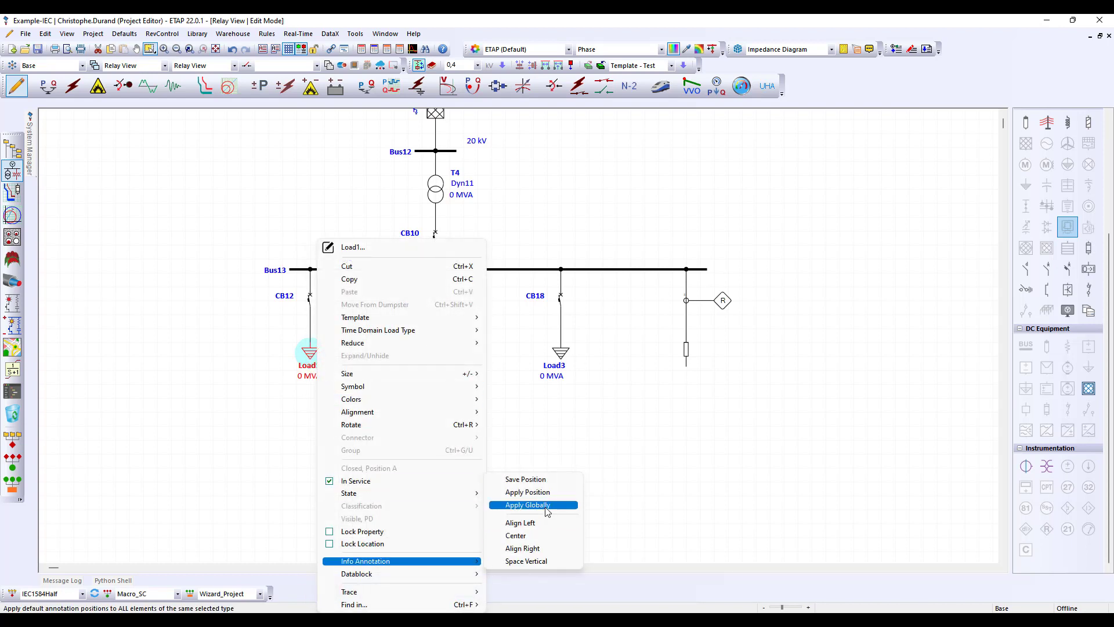
left_click(546, 505)
left_click(567, 371)
key("ctrl")
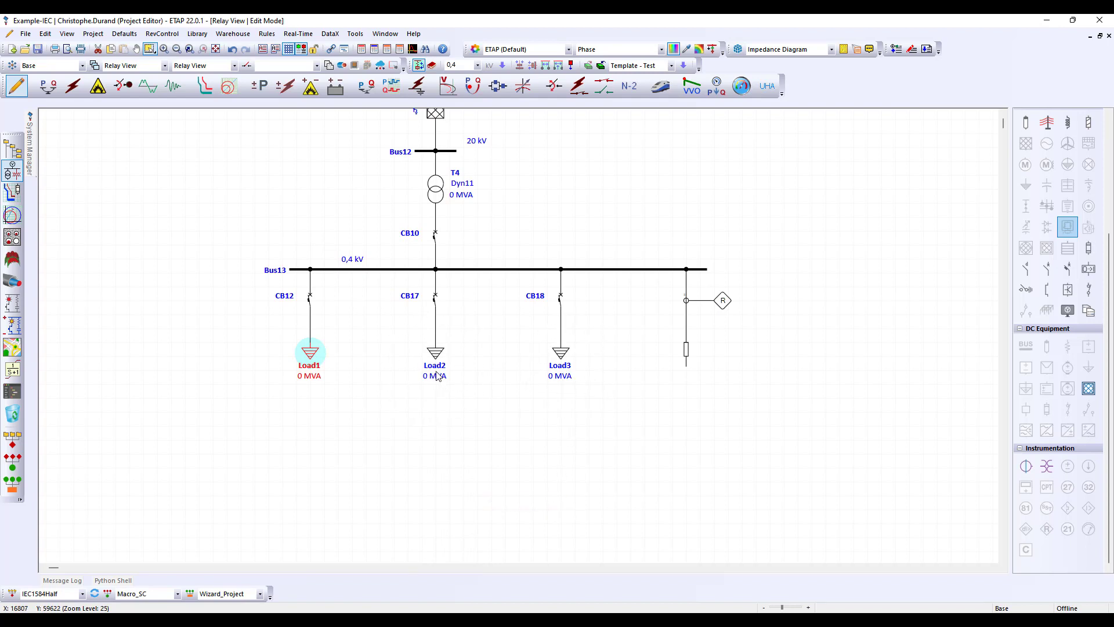
left_click(425, 401)
Examine the keyboard shortcuts list in the online help, from the ETAP alphabet through the project, view and editing sections
left_click(413, 34)
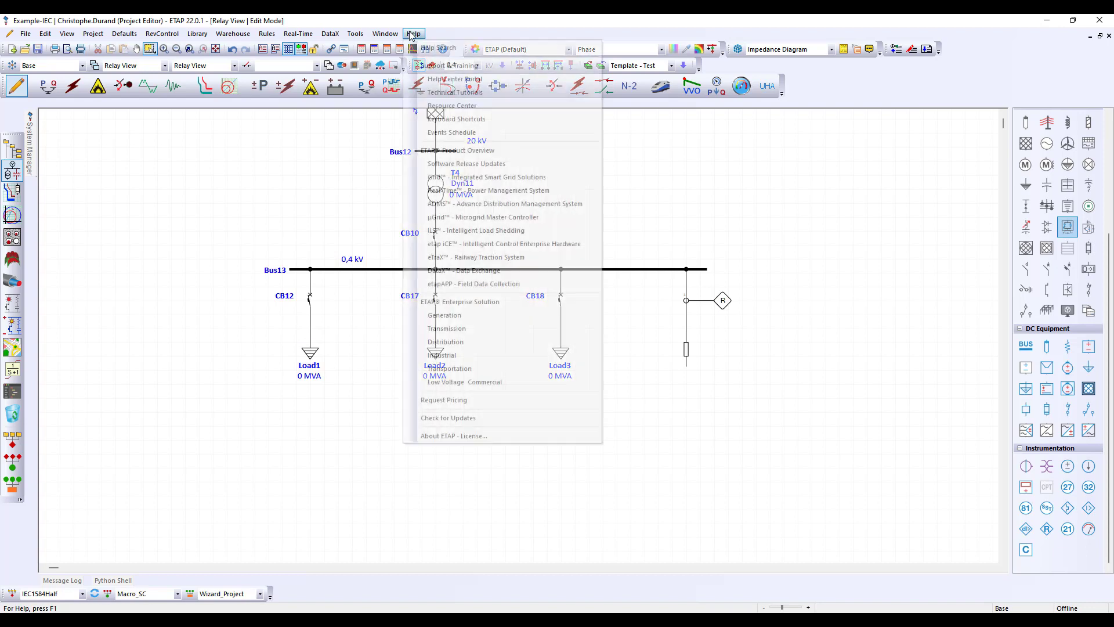
left_click(423, 49)
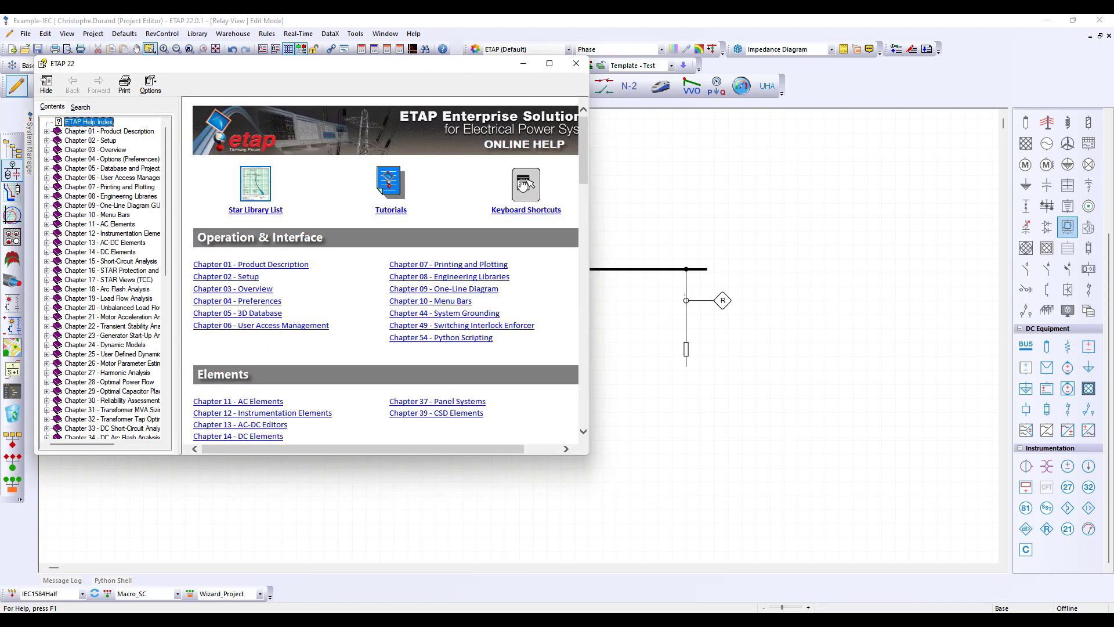
left_click(526, 210)
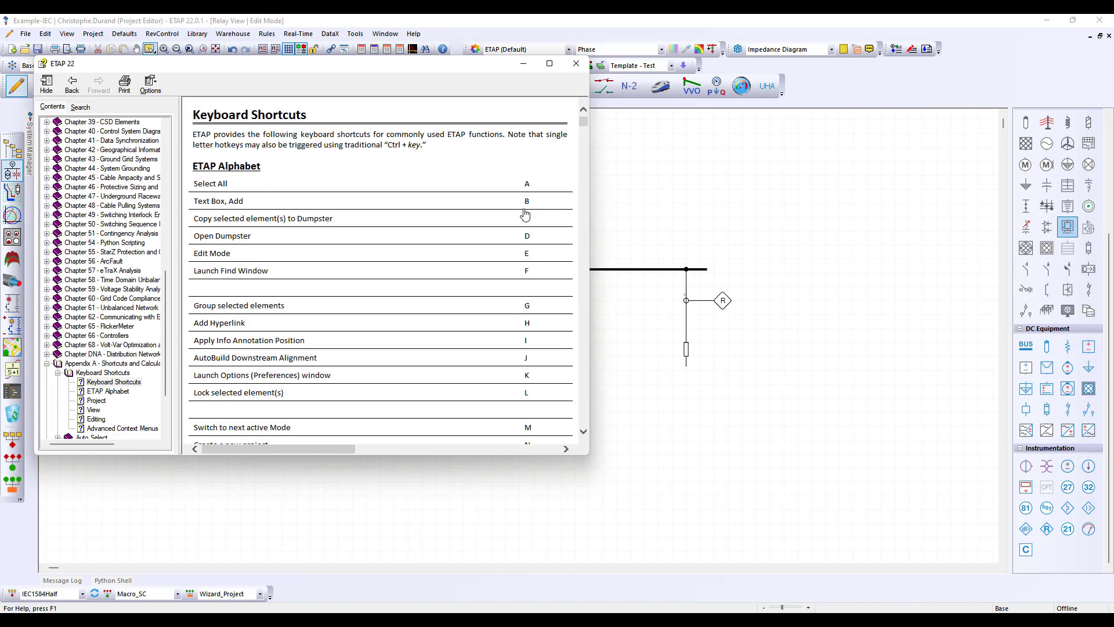
left_click(556, 68)
scroll(563, 169, "down", 15)
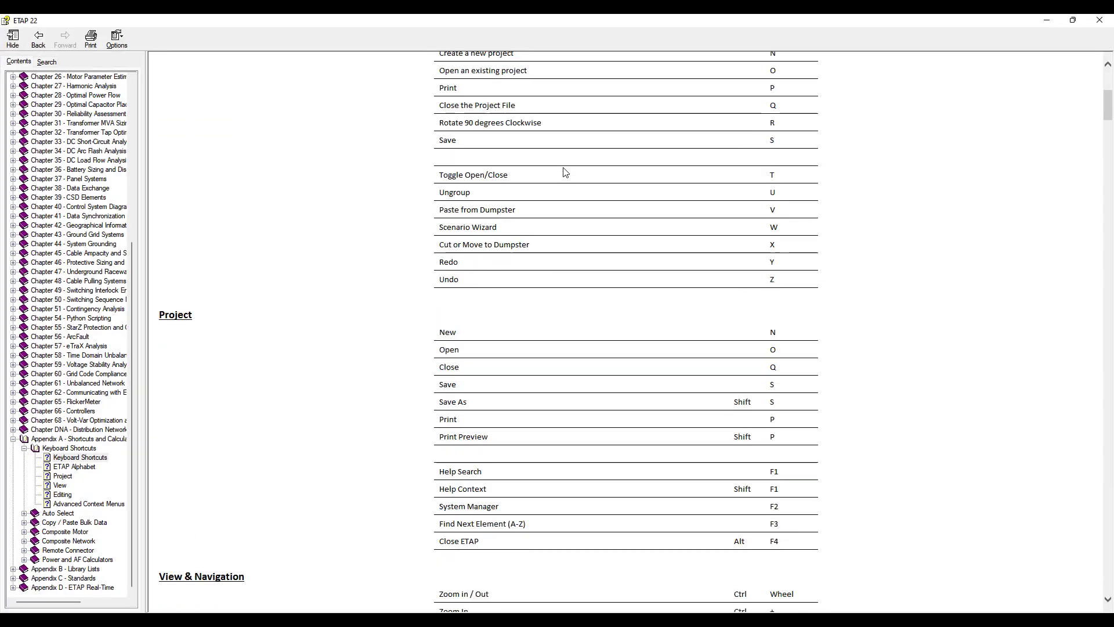
scroll(563, 170, "down", 12)
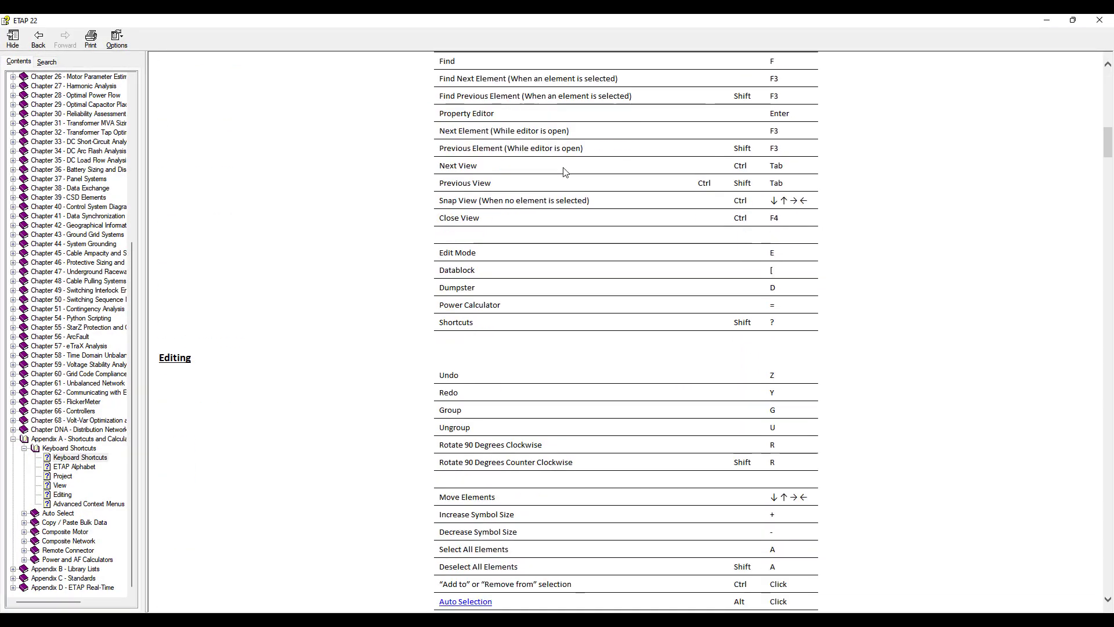
left_click(1049, 21)
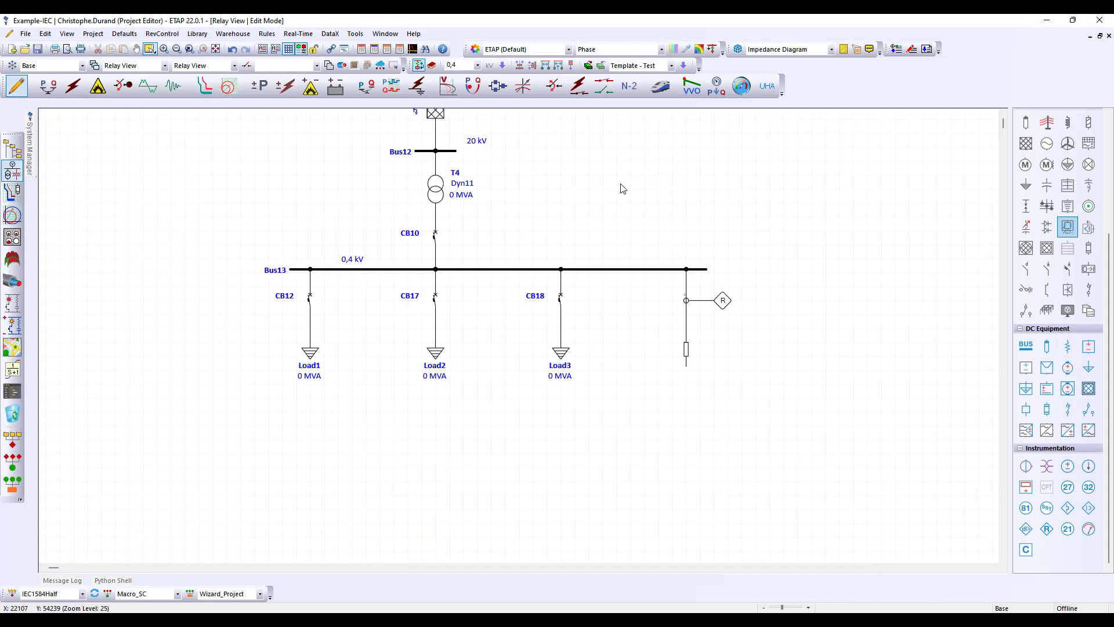
scroll(586, 216, "up", 2)
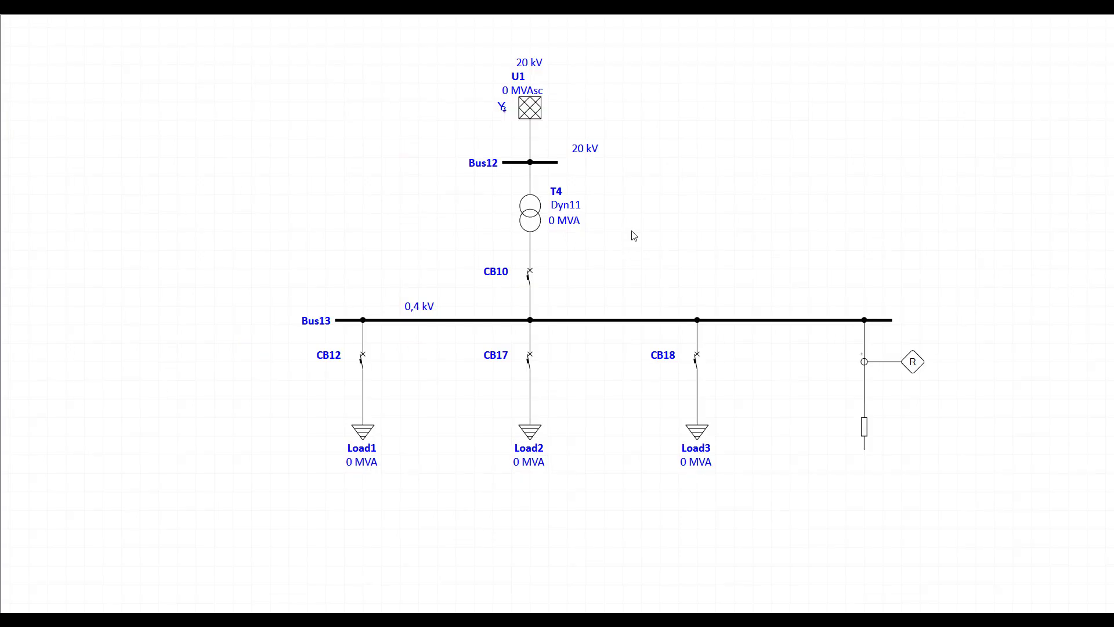
Leave the full-screen view and return to the normal editing view of the one-line diagram
left_click_drag(637, 228, 789, 197)
left_click_drag(908, 232, 682, 321)
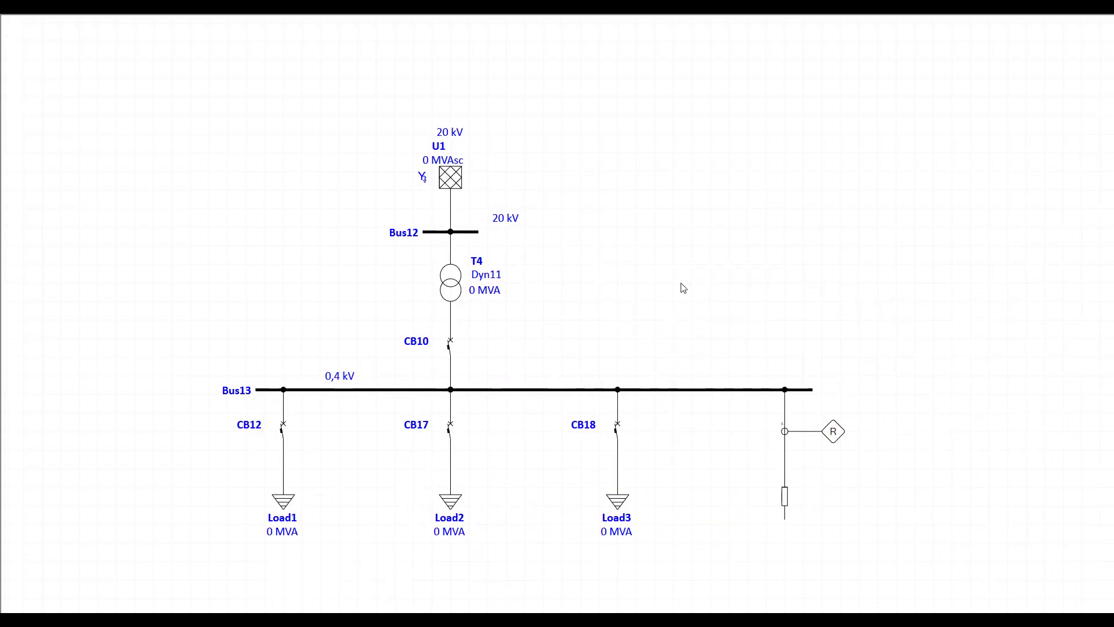
key("Escape")
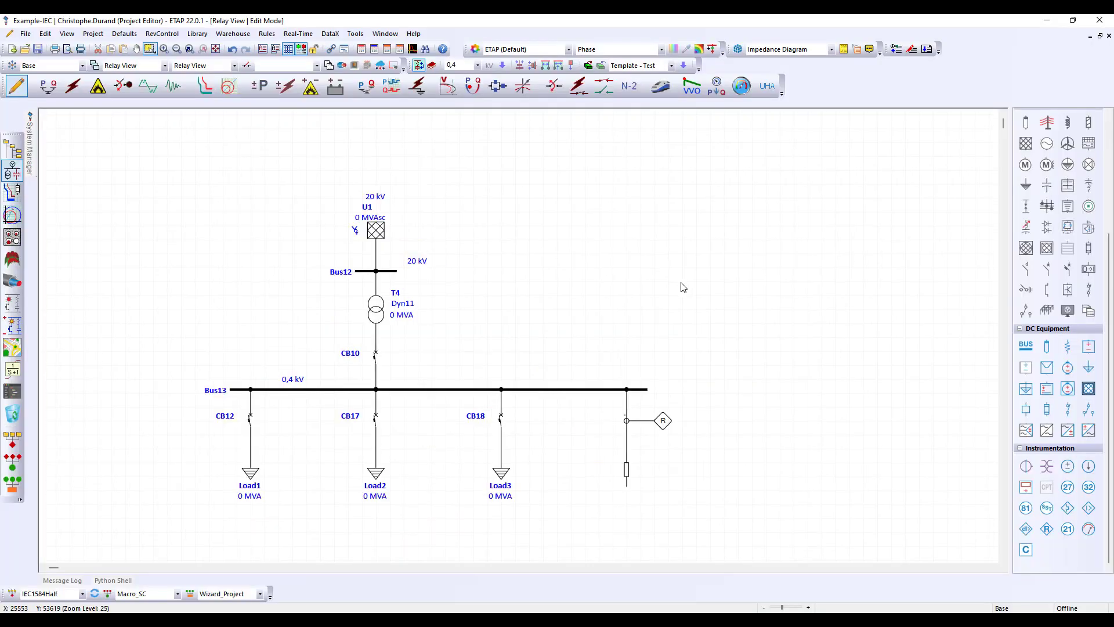
left_click_drag(516, 317, 601, 259)
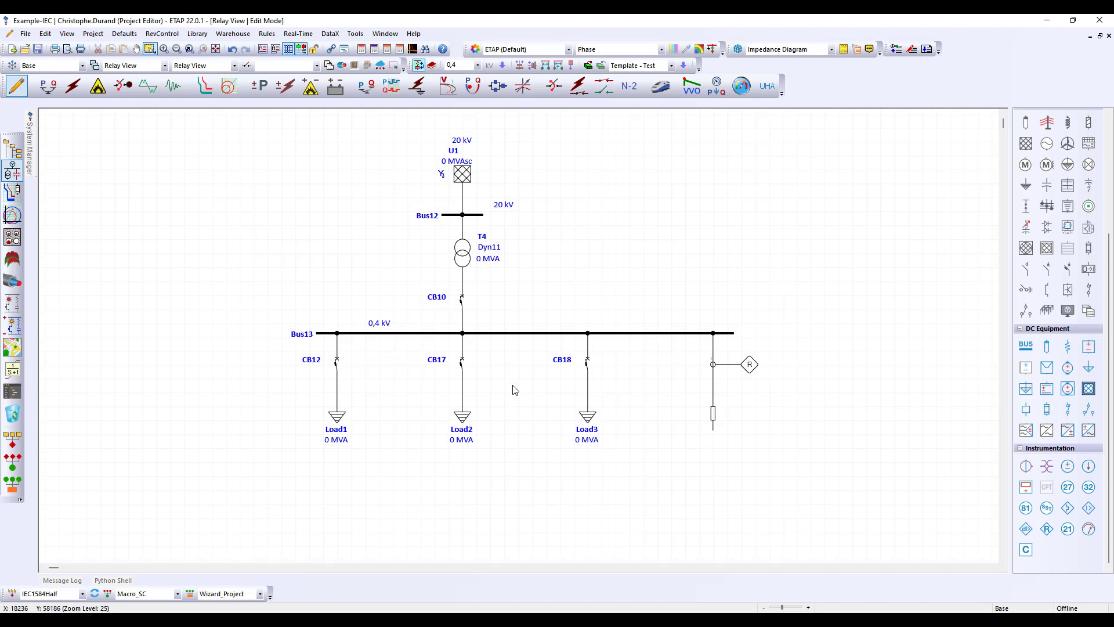
Duplicate breaker CB18 with its Load3 beside the original feeder and delete the copy
left_click_drag(611, 454, 573, 356)
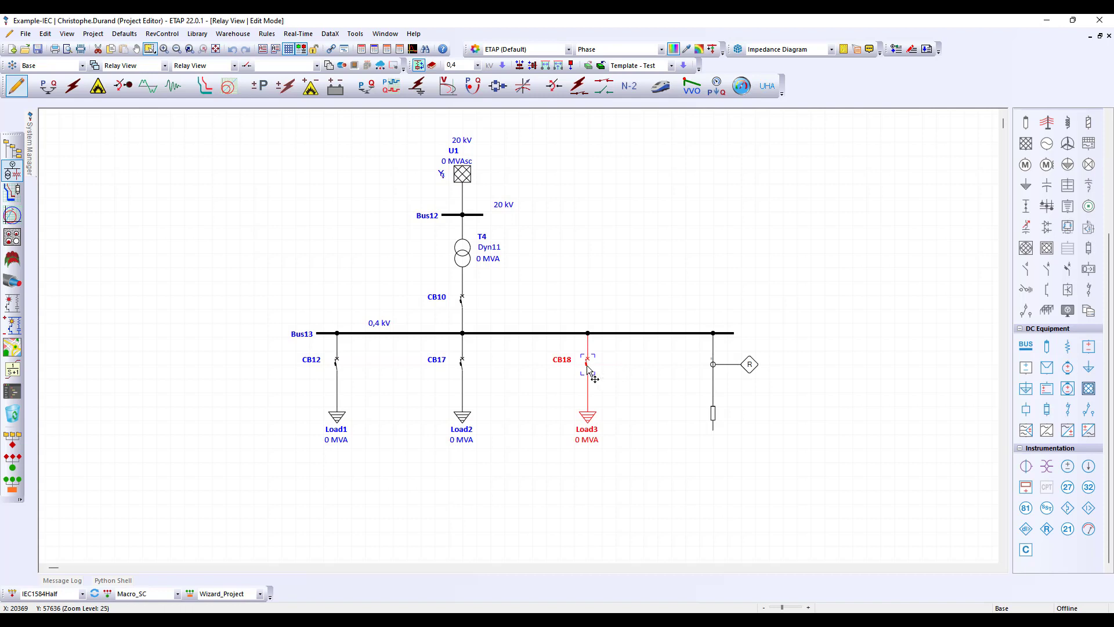
left_click_drag(587, 367, 646, 385)
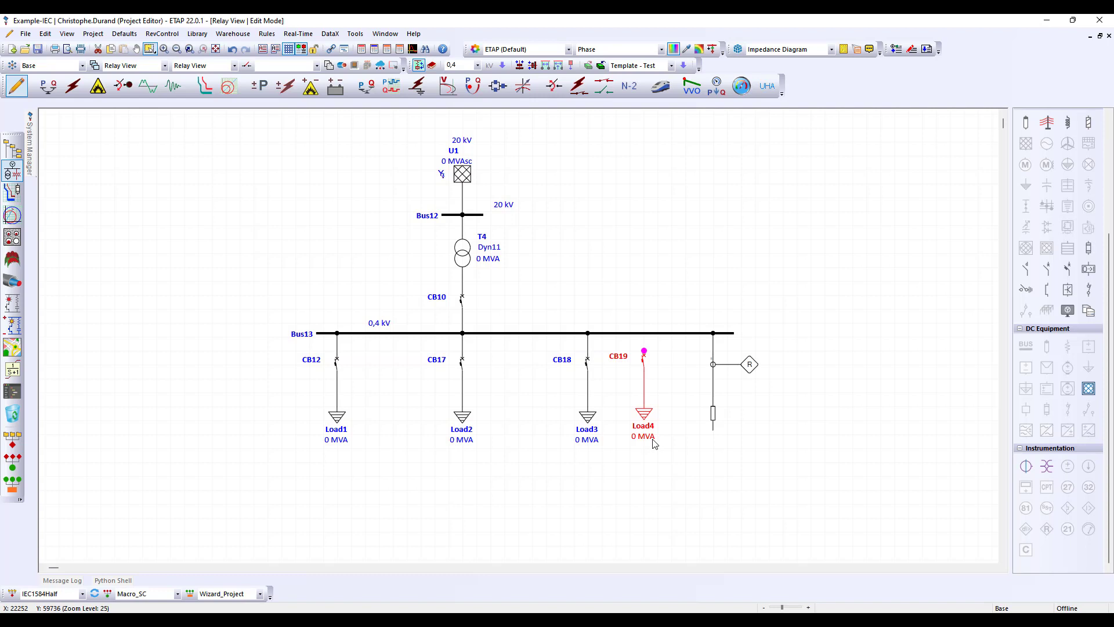
key("Delete")
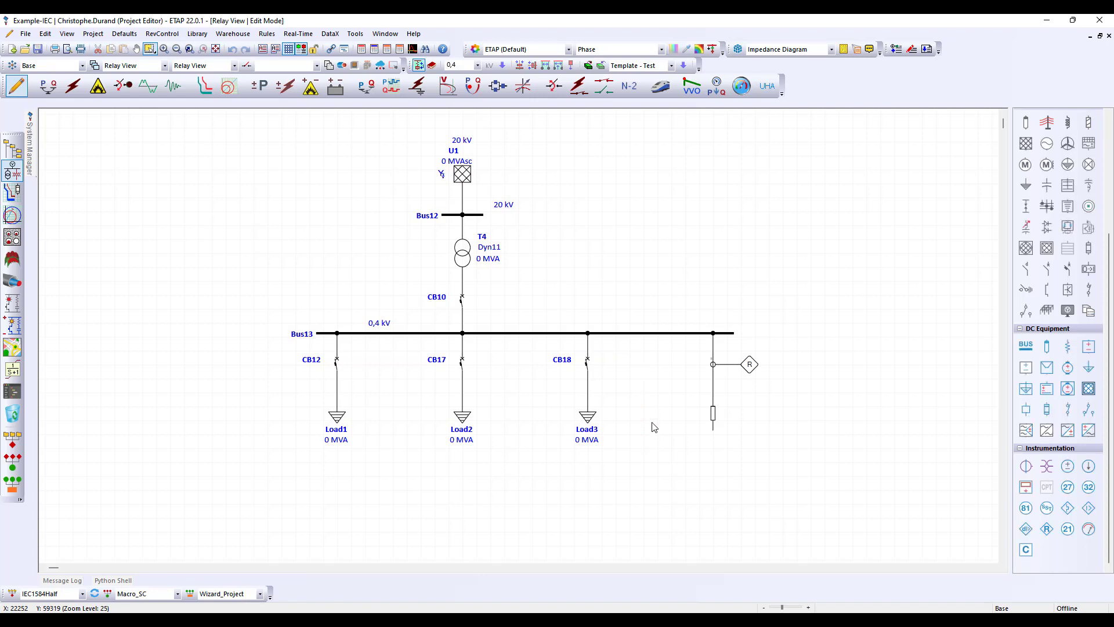
Set Load1's rating to 5 MVA with an 80 % power factor
left_click(335, 420)
double_click(334, 420)
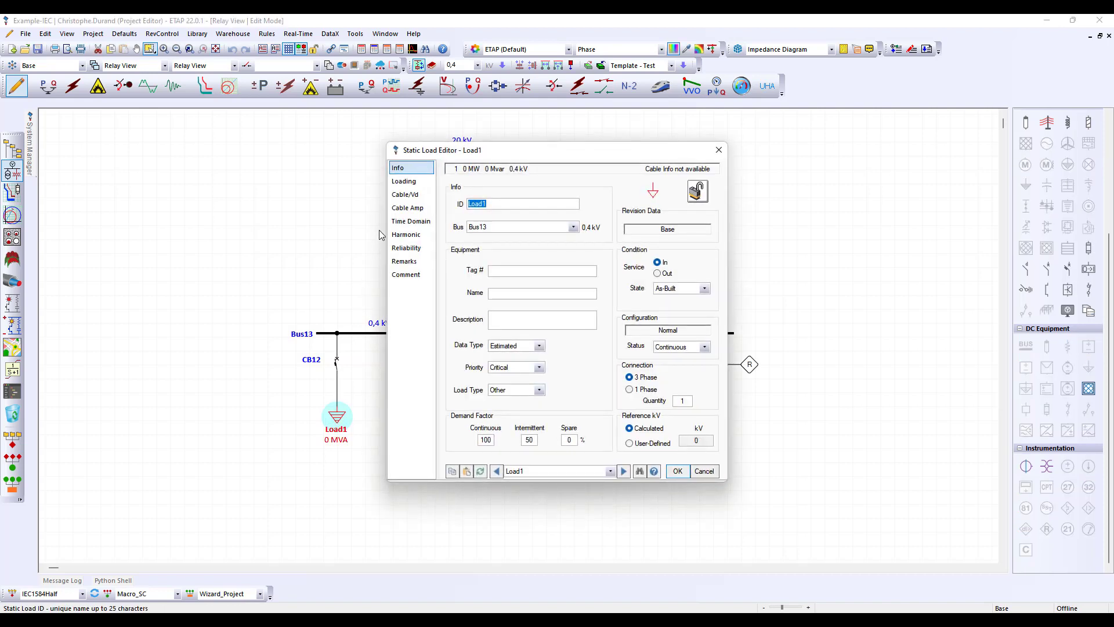
left_click(412, 181)
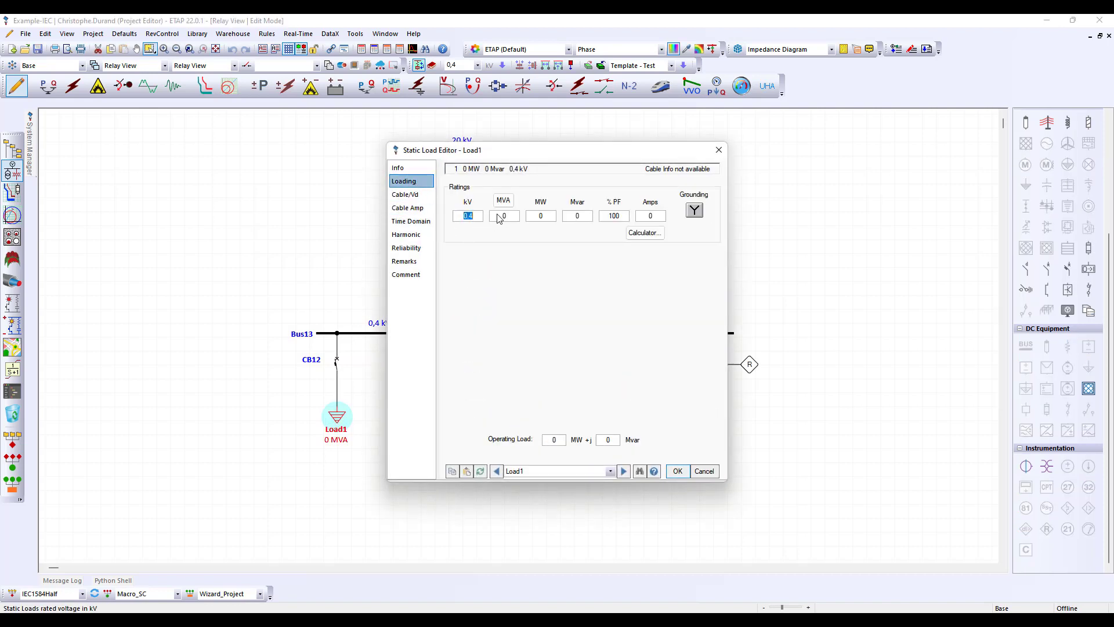
key("Tab")
type("5")
left_click(625, 217)
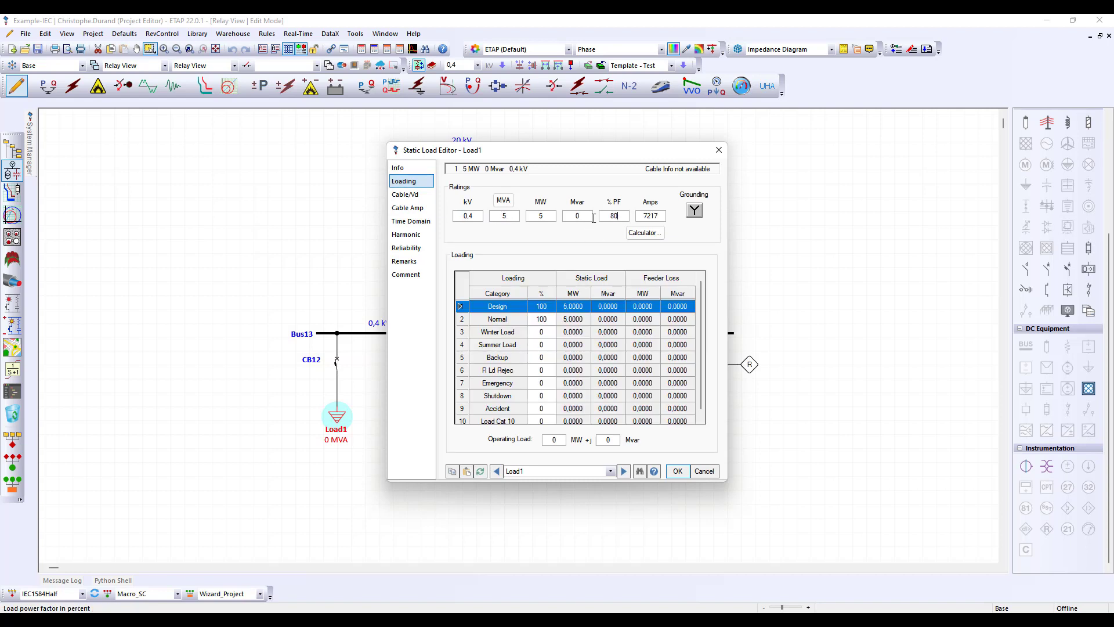
left_click(678, 472)
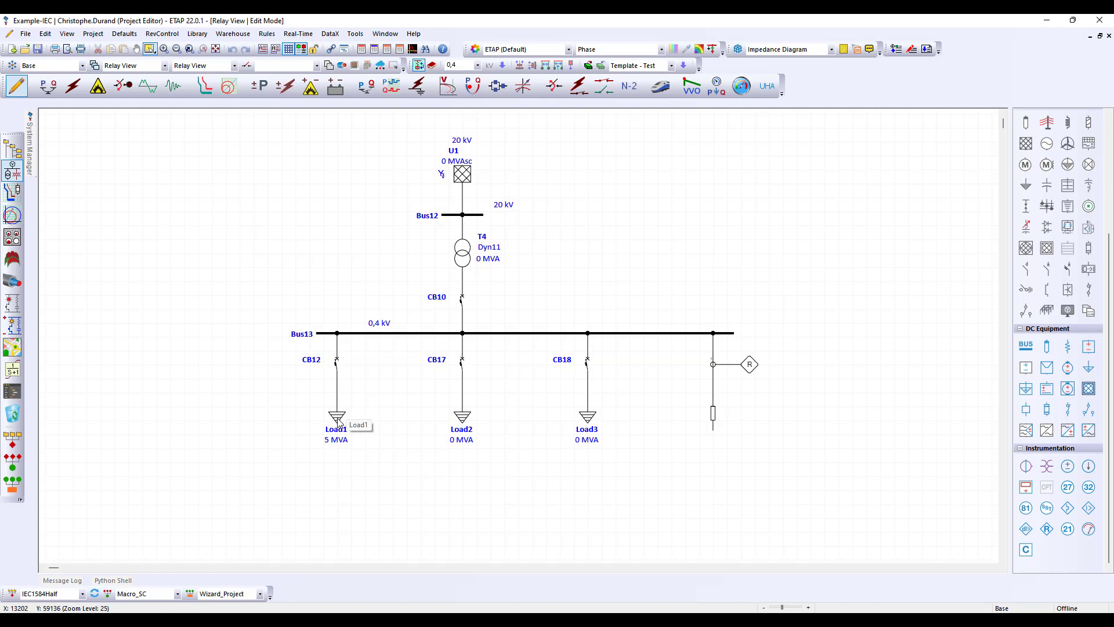
Replicate Load1's properties to Load2 and Load3
right_click(340, 422)
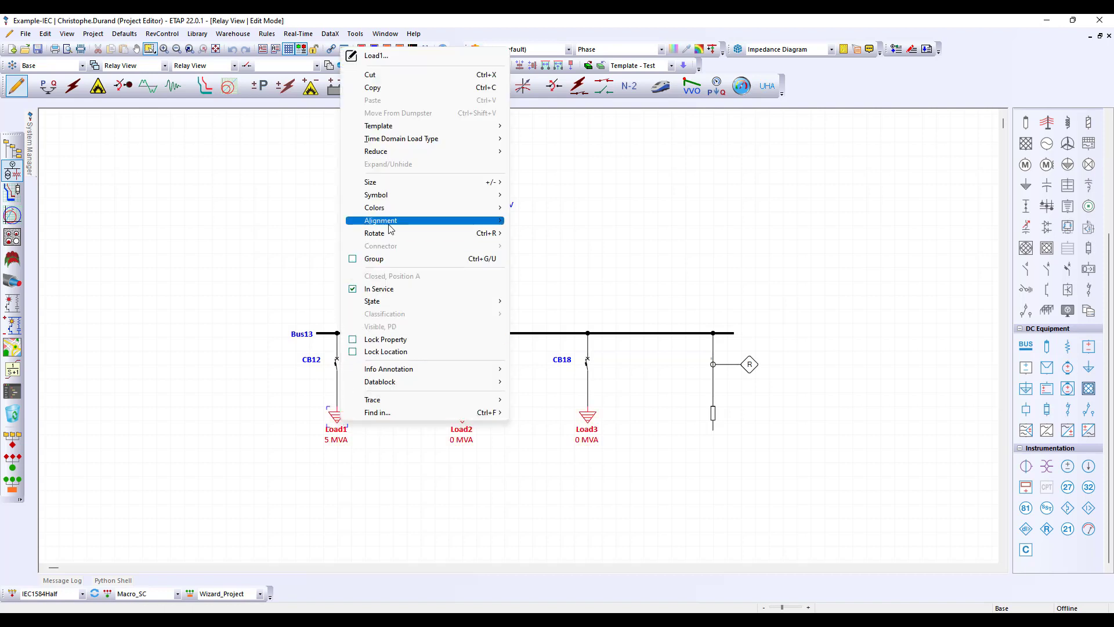
left_click(389, 58)
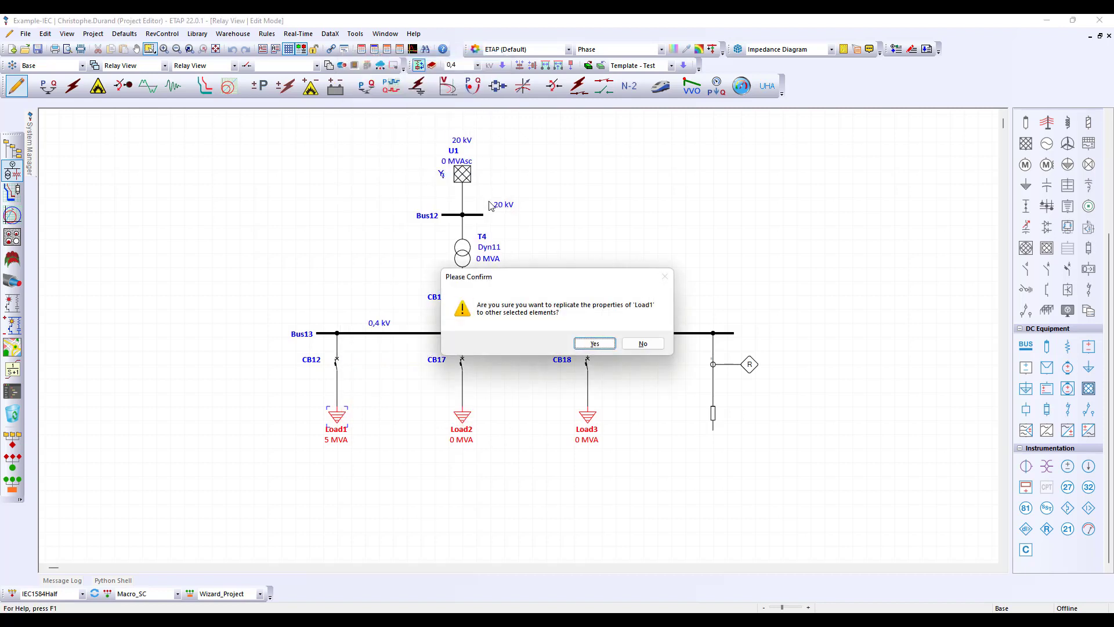
left_click(597, 346)
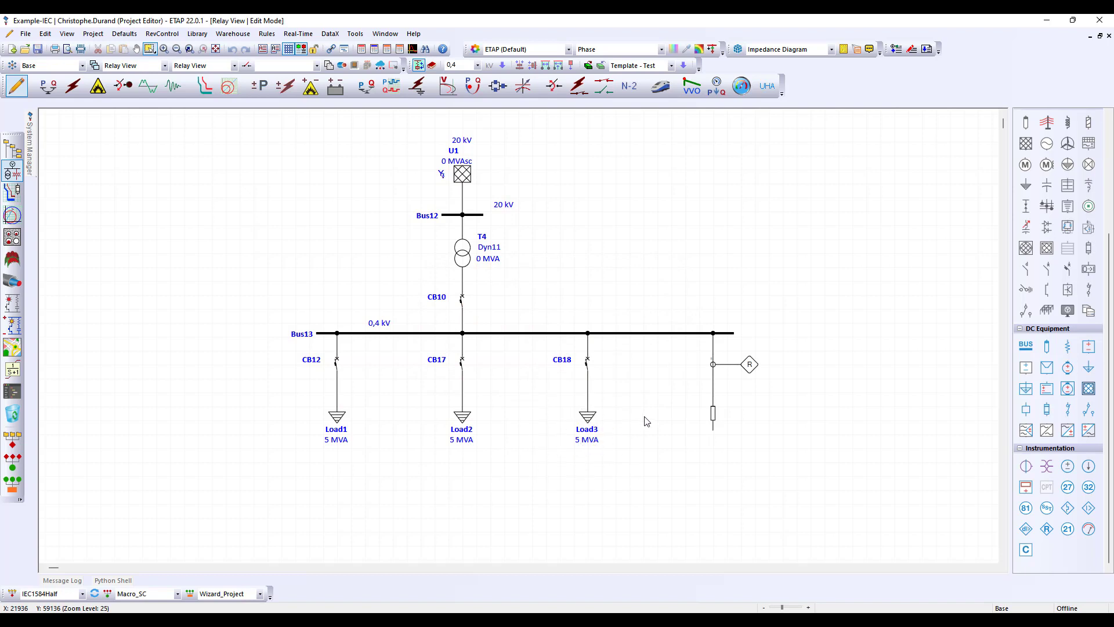
Rename Load3 as Load_BT directly on the diagram
scroll(662, 394, "down", 2)
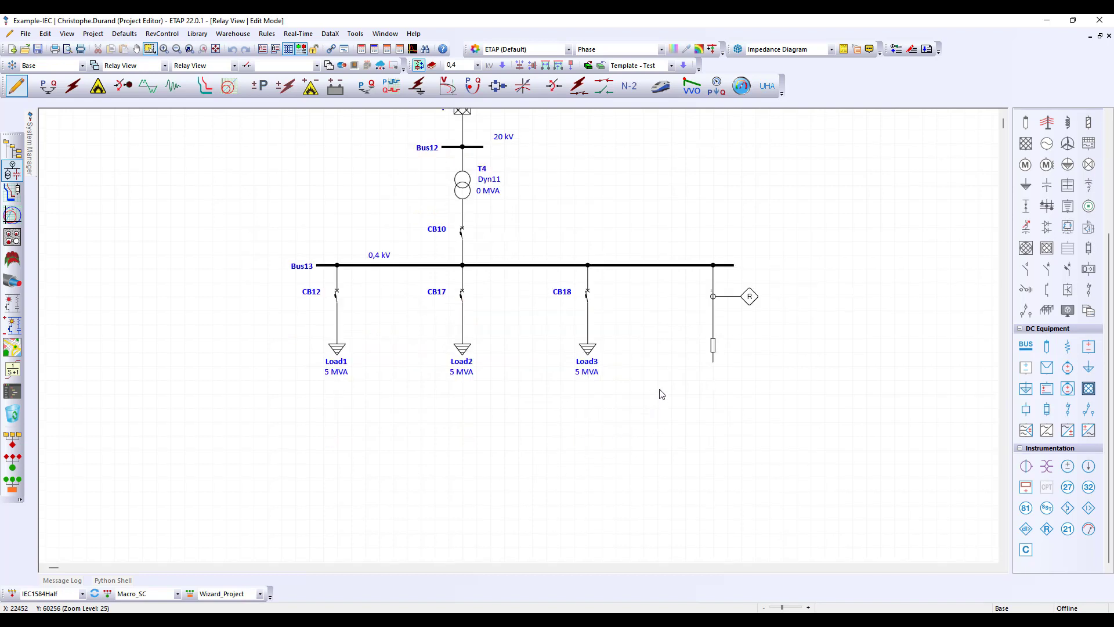
left_click(590, 365)
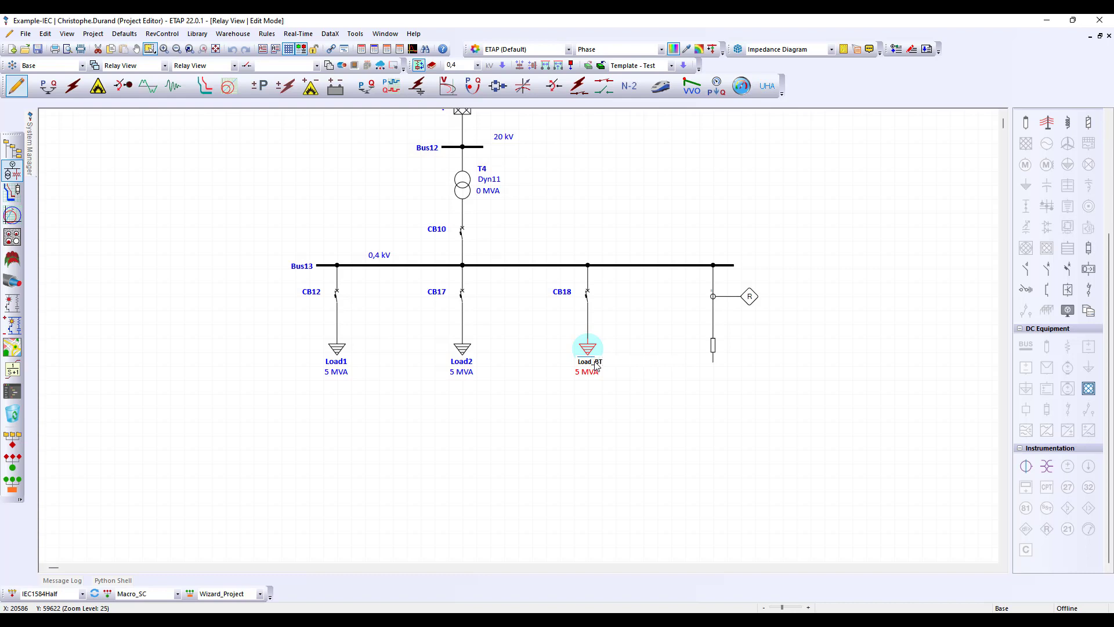
left_click(576, 394)
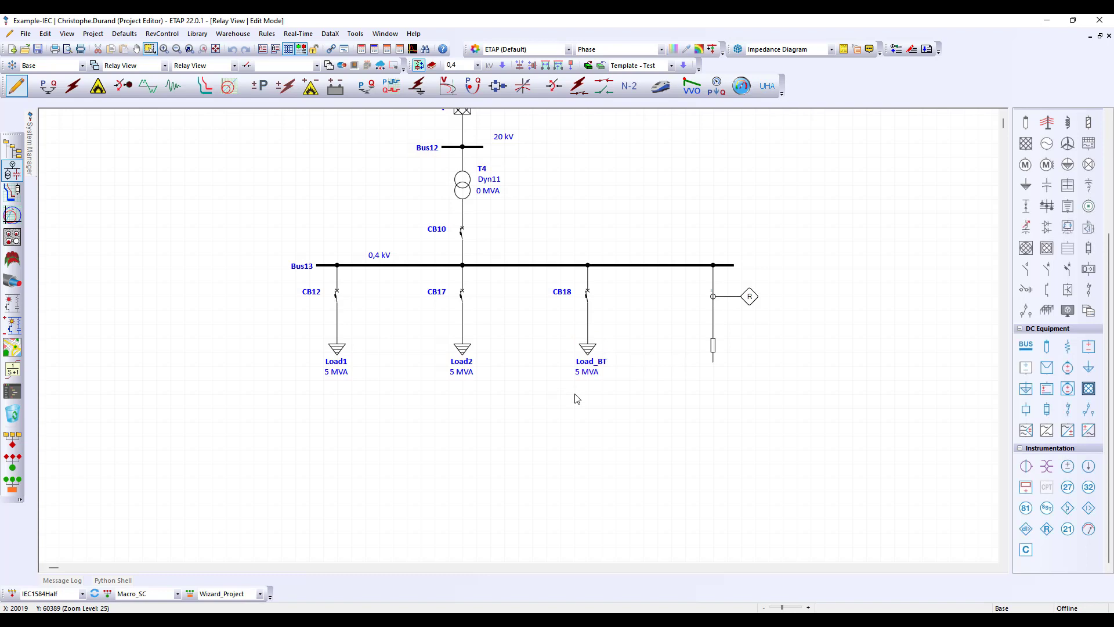
Lock both the properties and the location of Load_BT
left_click(587, 351)
right_click(587, 352)
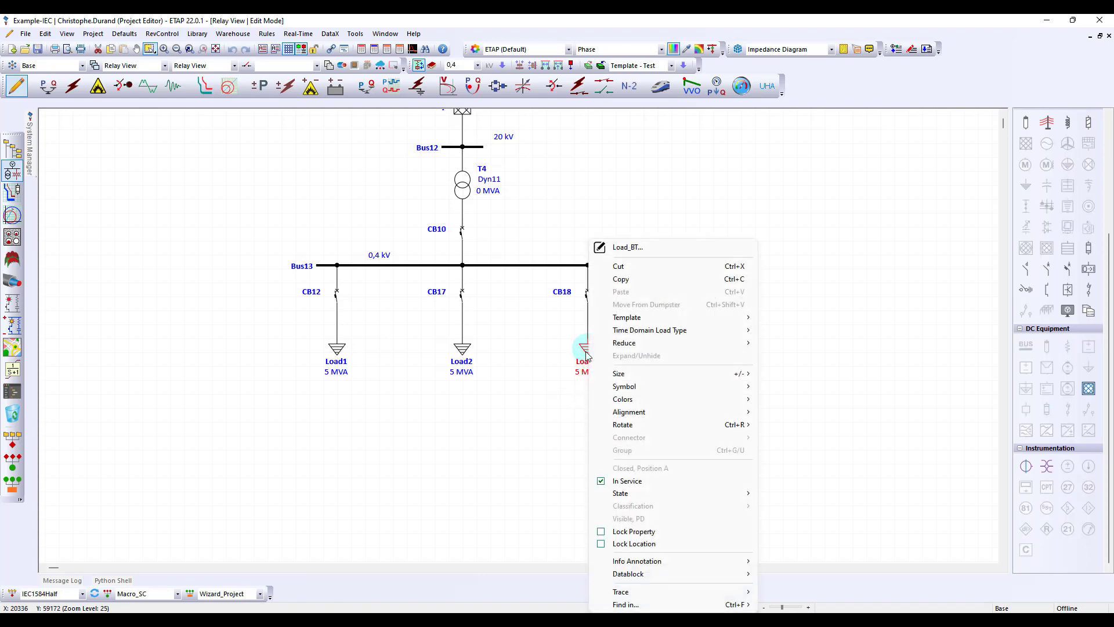
left_click(651, 531)
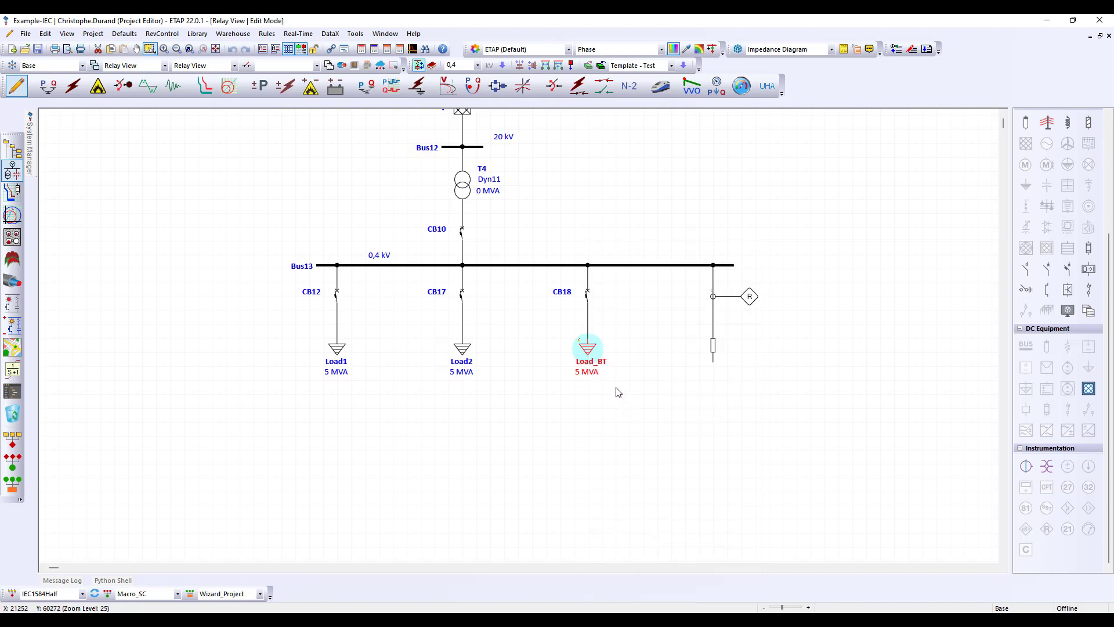
scroll(584, 350, "up", 3)
scroll(572, 347, "up", 2)
right_click(605, 351)
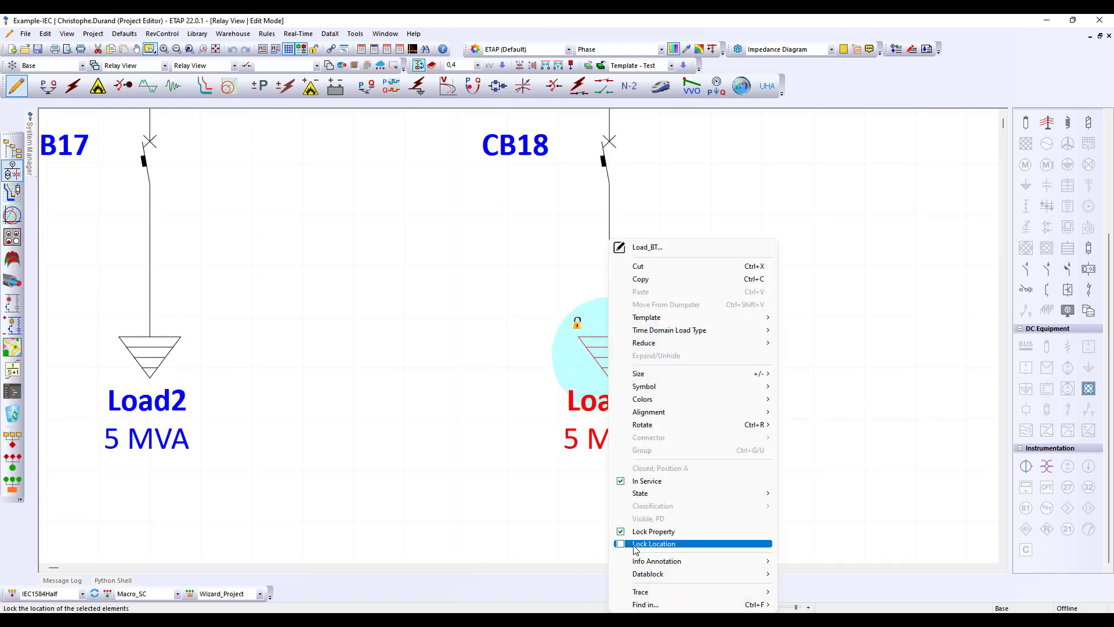
left_click(634, 544)
Check in the Static Load Editor which Load_BT fields are locked, and close it without changes
double_click(626, 361)
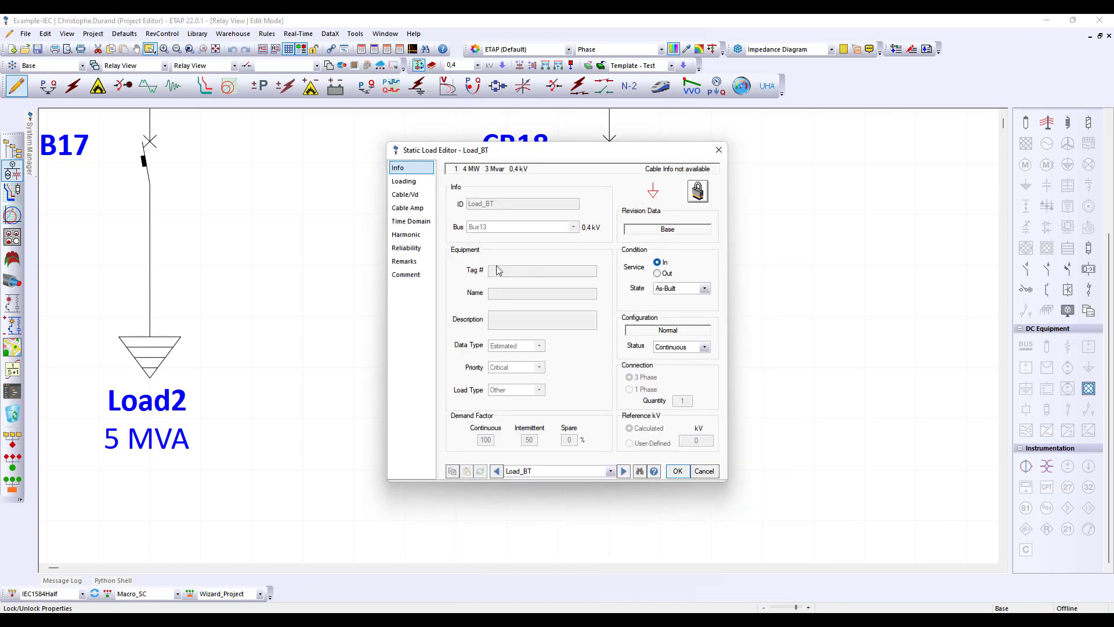
left_click(709, 472)
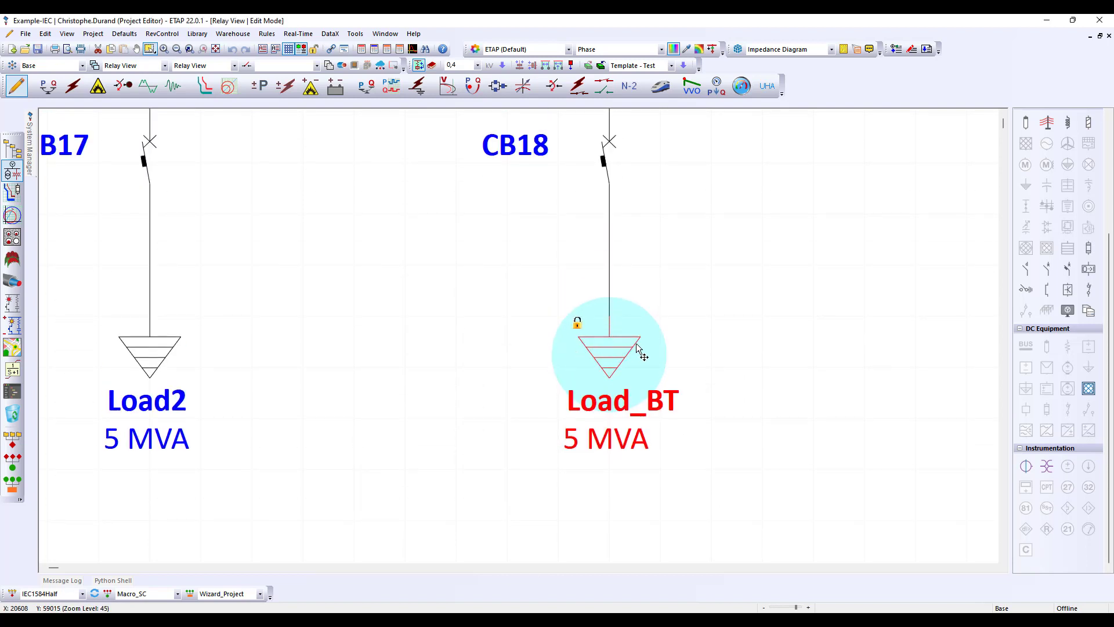
scroll(637, 347, "down", 5)
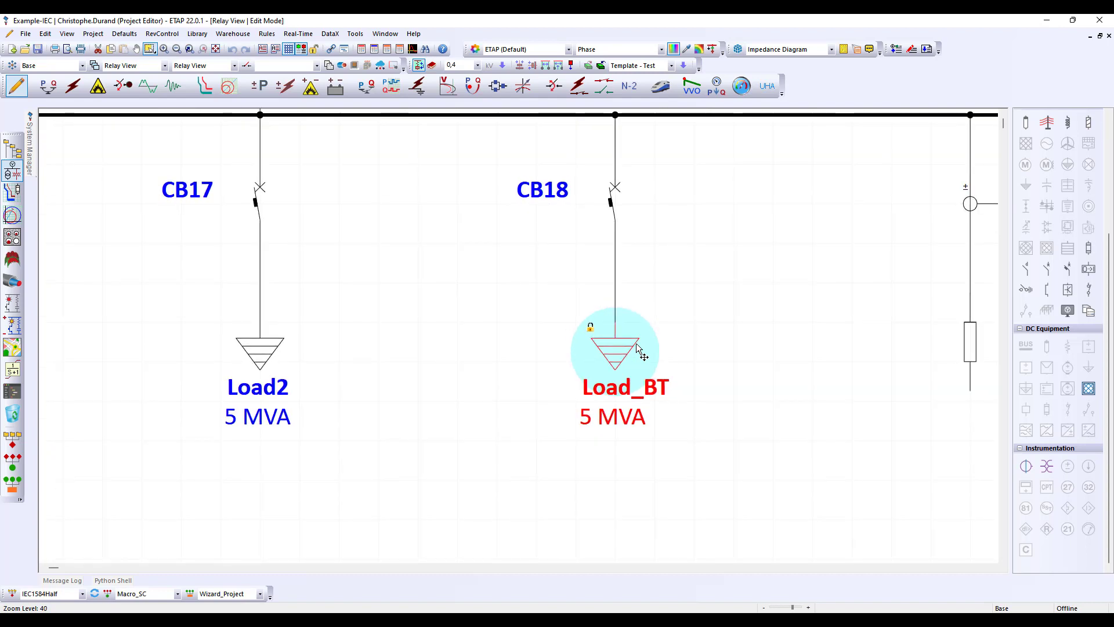
scroll(637, 347, "down", 4)
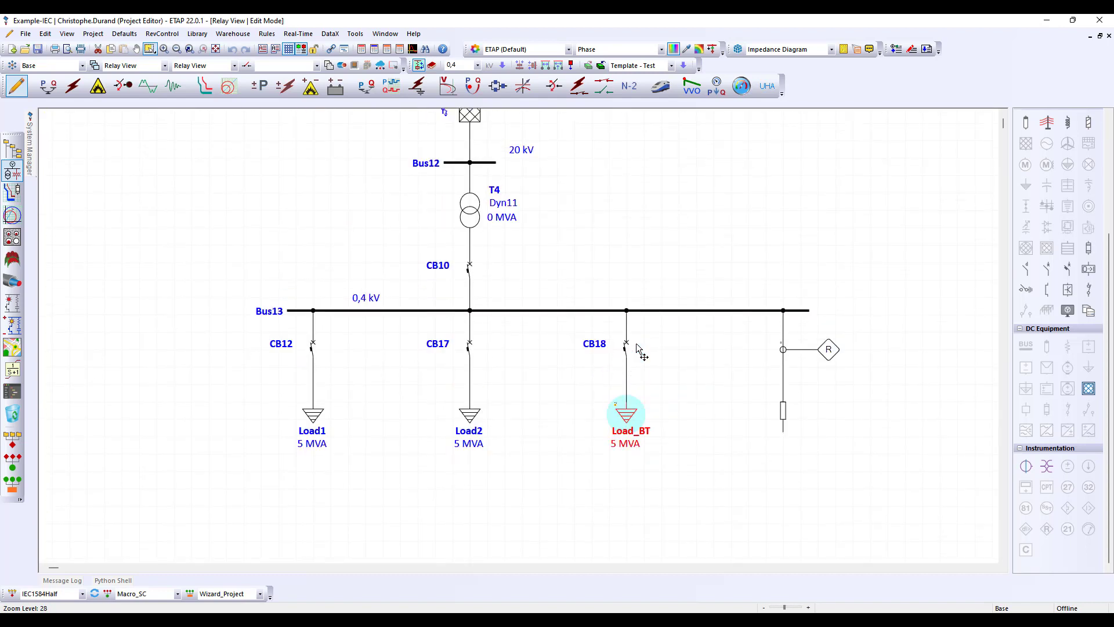
left_click(540, 201)
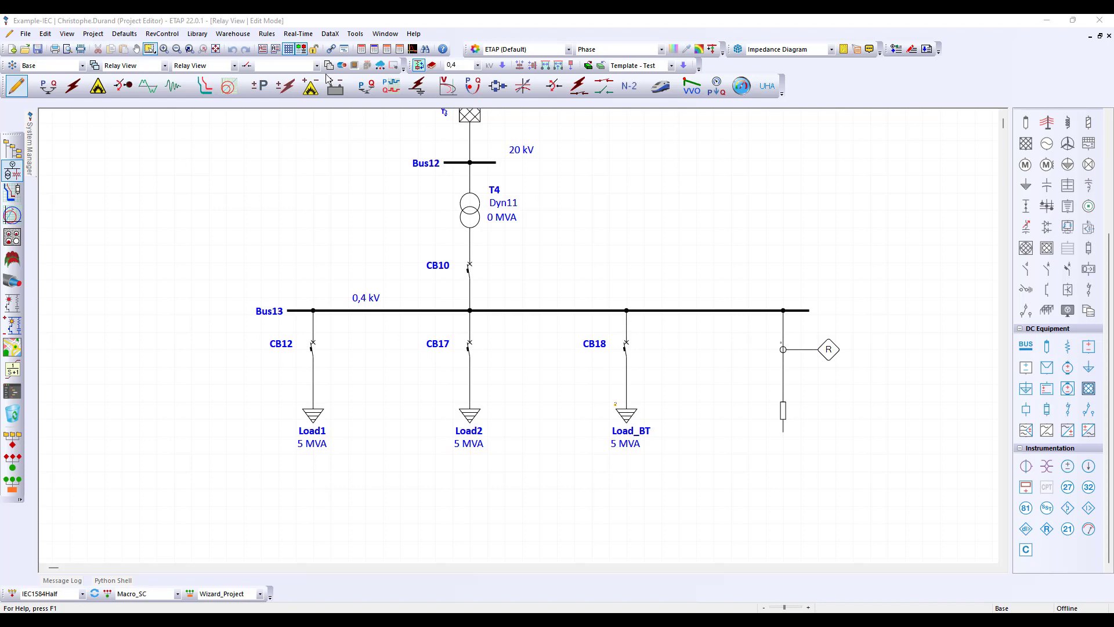
Add a hyperlink described as Documentation to transformer T4, pointing to NRJED312390_MINERA_B0Ak_FR.pdf on the Desktop
left_click(329, 50)
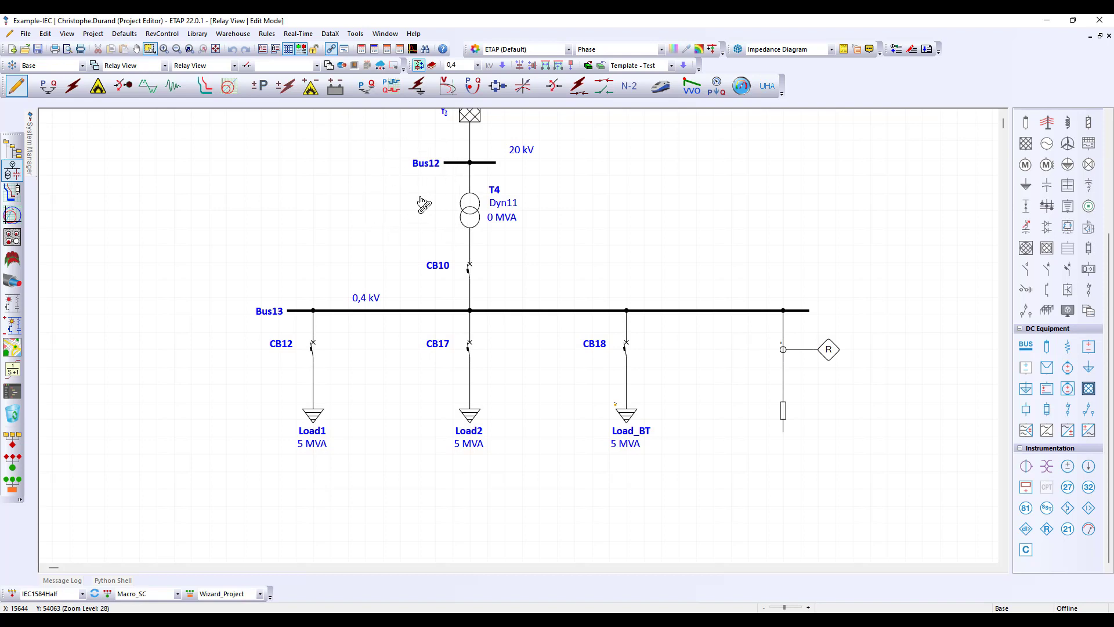
left_click(477, 211)
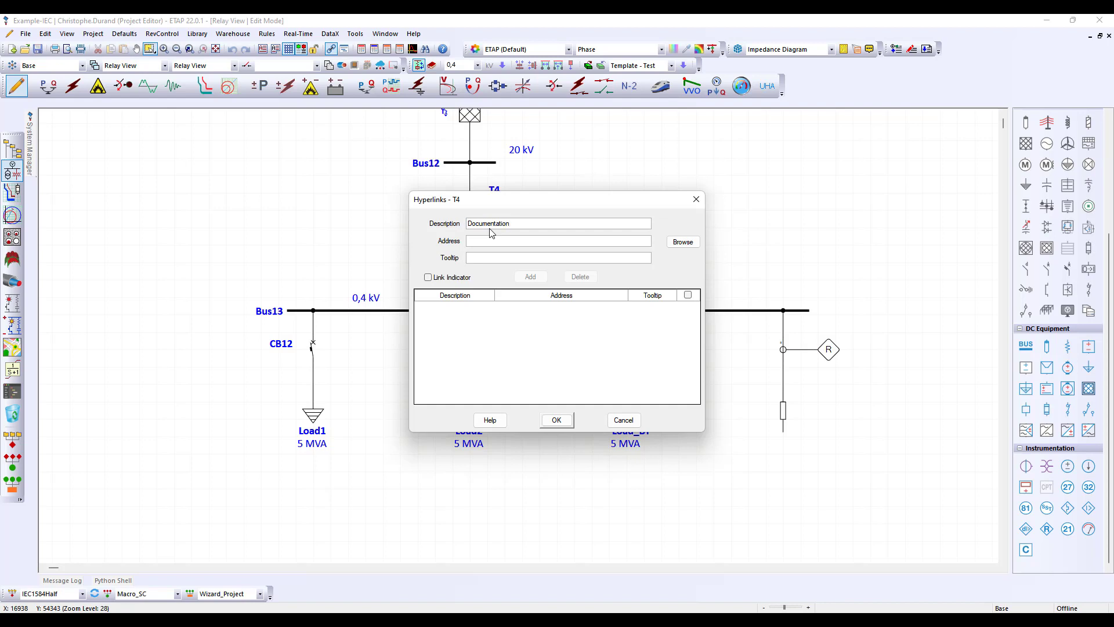
left_click(682, 241)
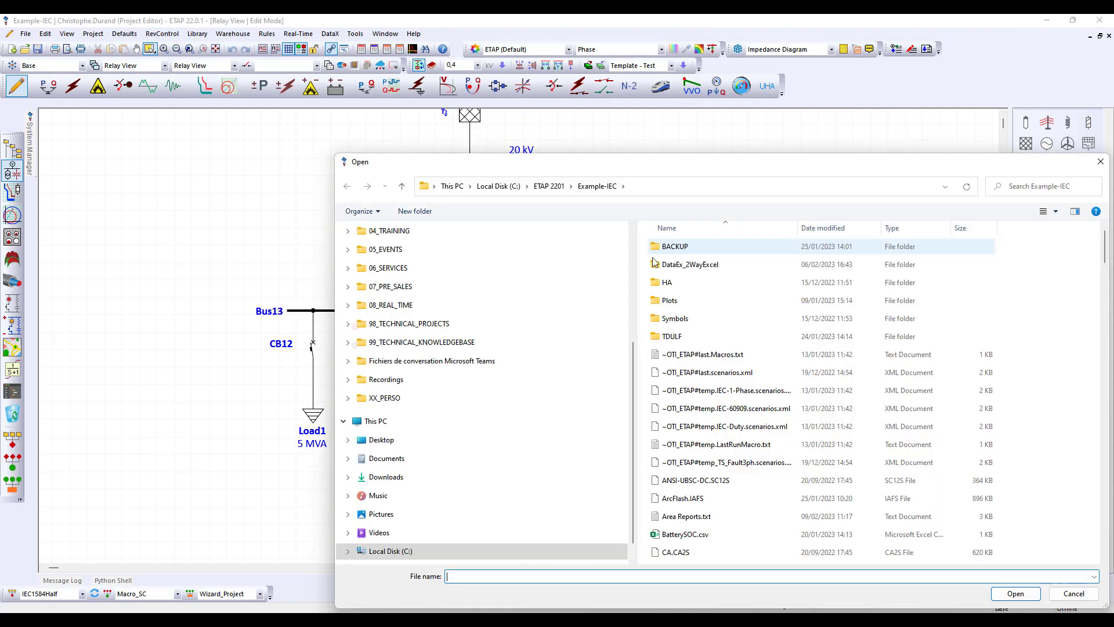
left_click(407, 439)
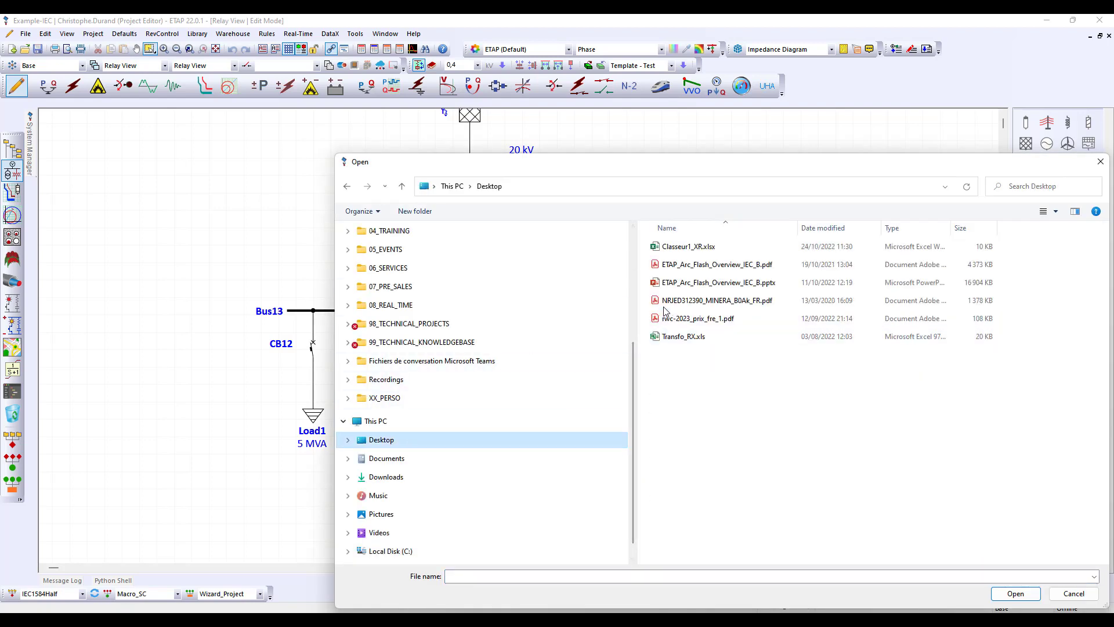
left_click(683, 300)
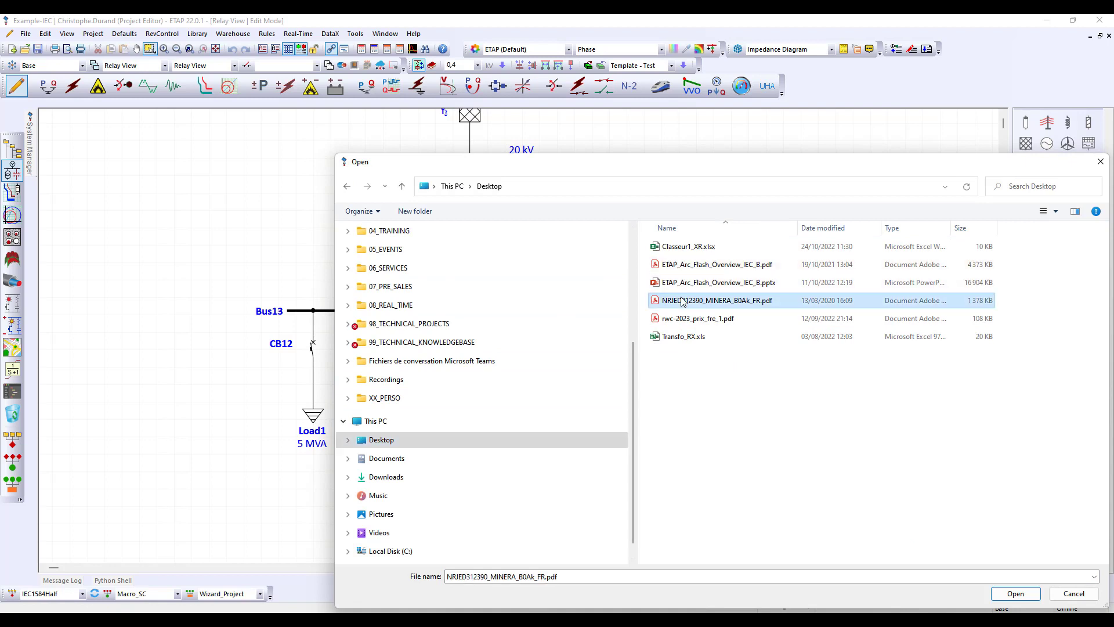
left_click(1015, 593)
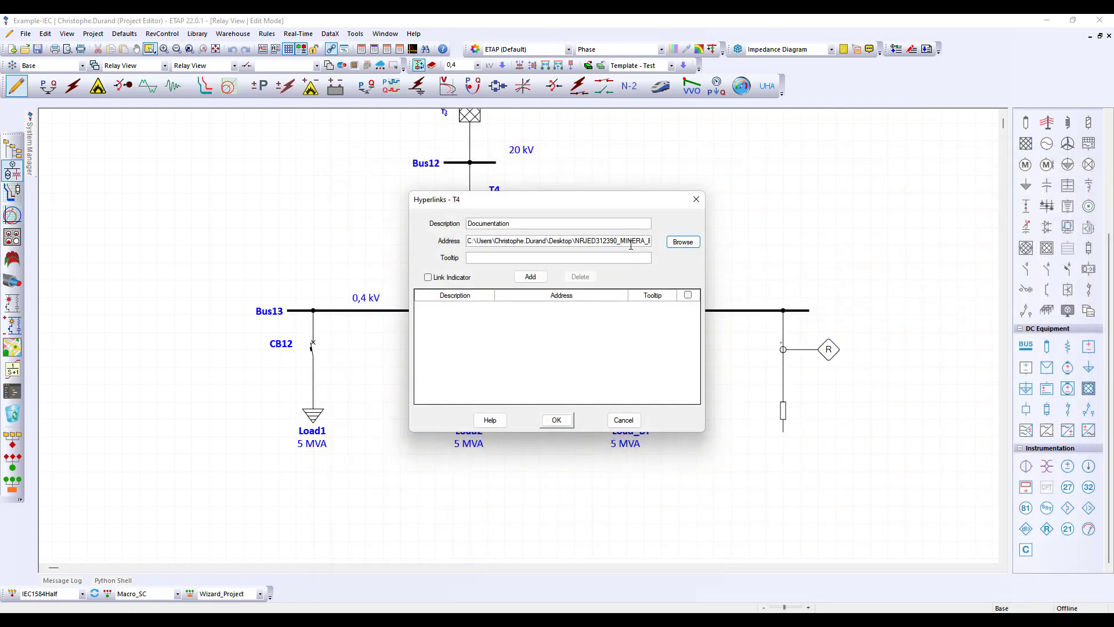
left_click(544, 278)
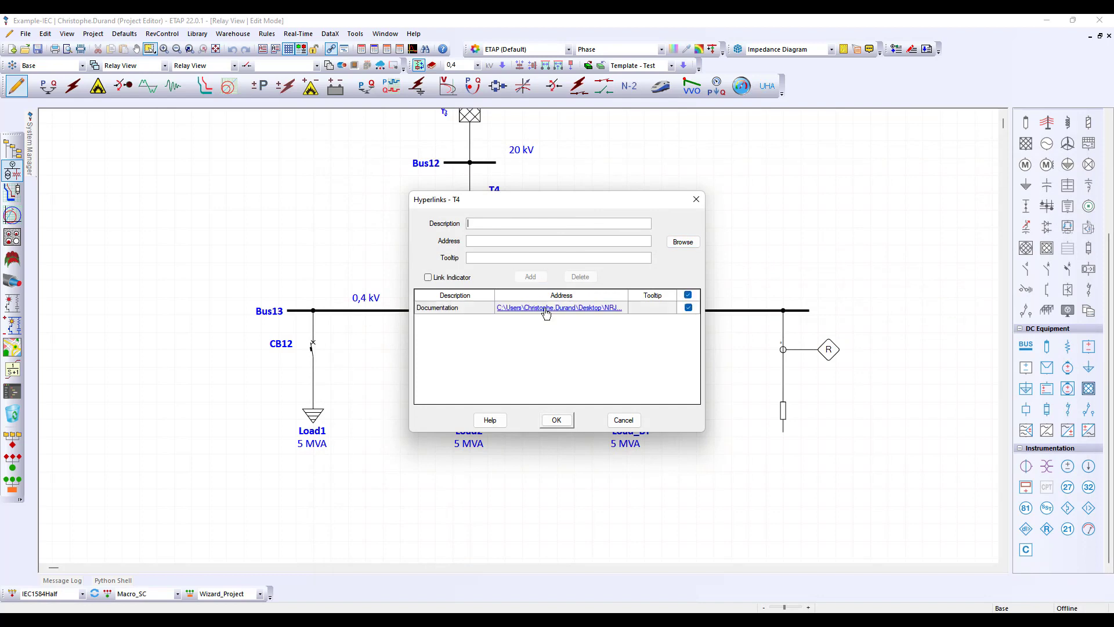
left_click(556, 421)
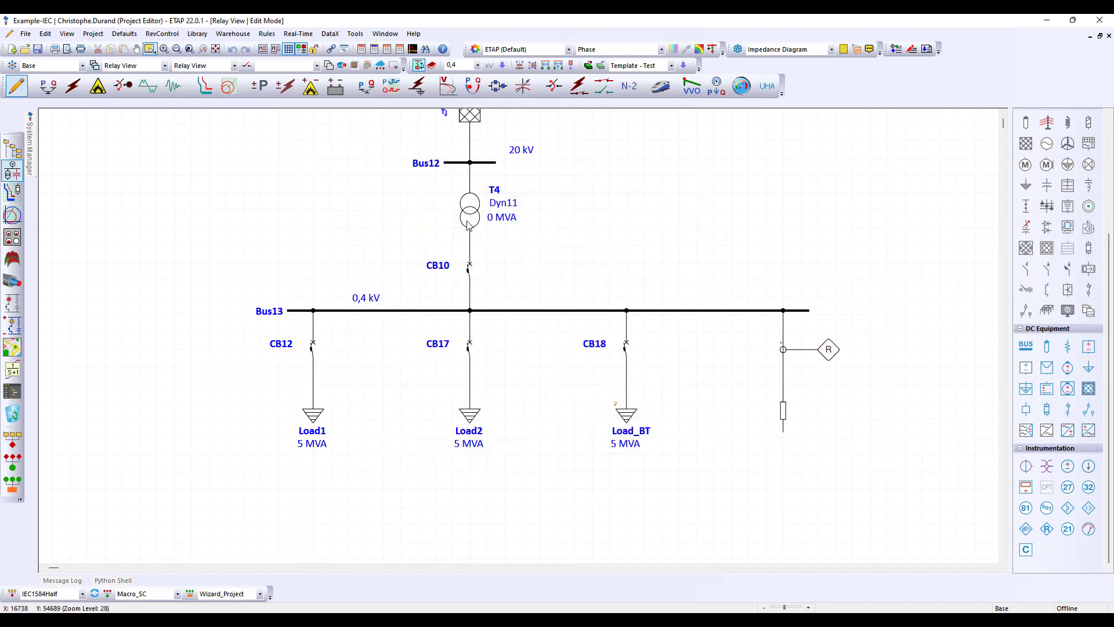
Open the PDF through transformer T4's Documentation hyperlink
right_click(470, 219)
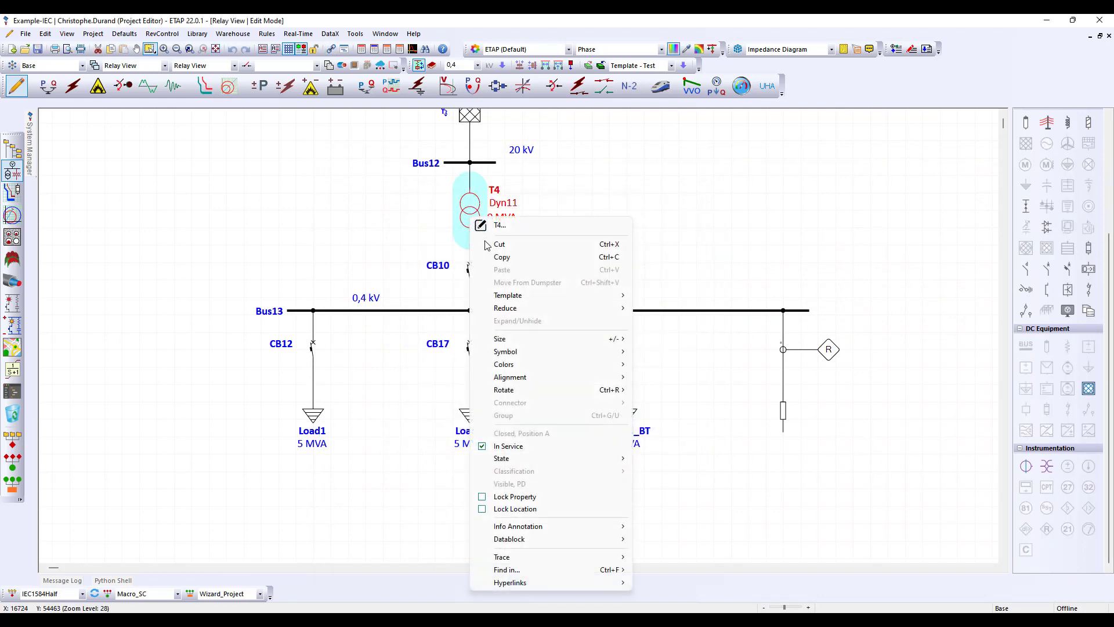
mouse_move(573, 587)
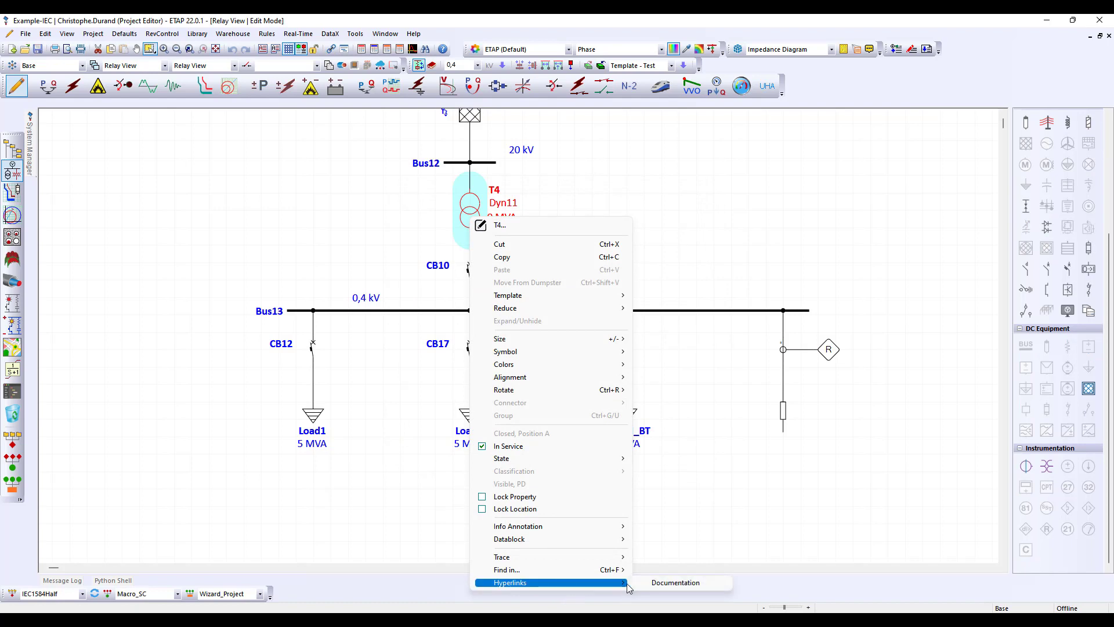
left_click(673, 583)
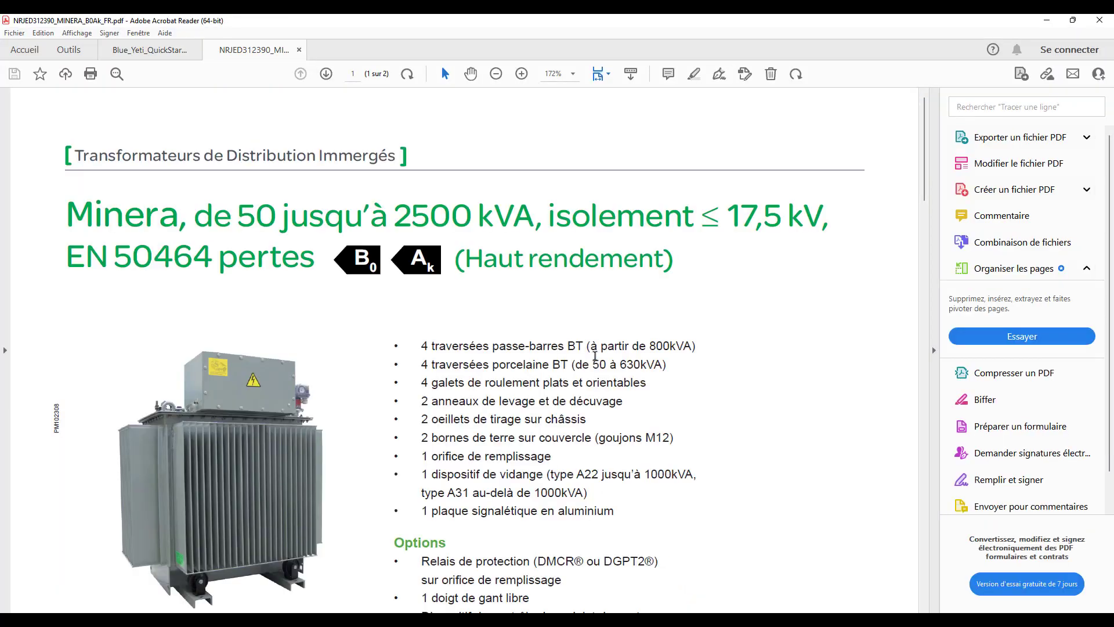
Read through the Minera transformer PDF down to its technical characteristics and dimensions on page 2, and return to ETAP
scroll(585, 348, "down", 8)
scroll(585, 349, "down", 15)
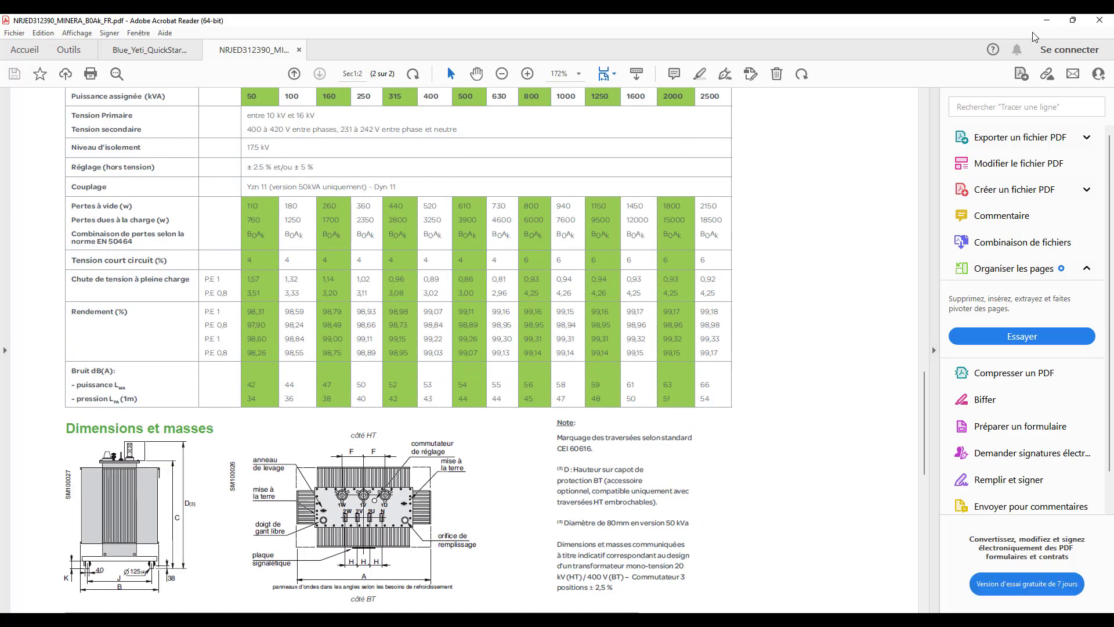
left_click(1049, 22)
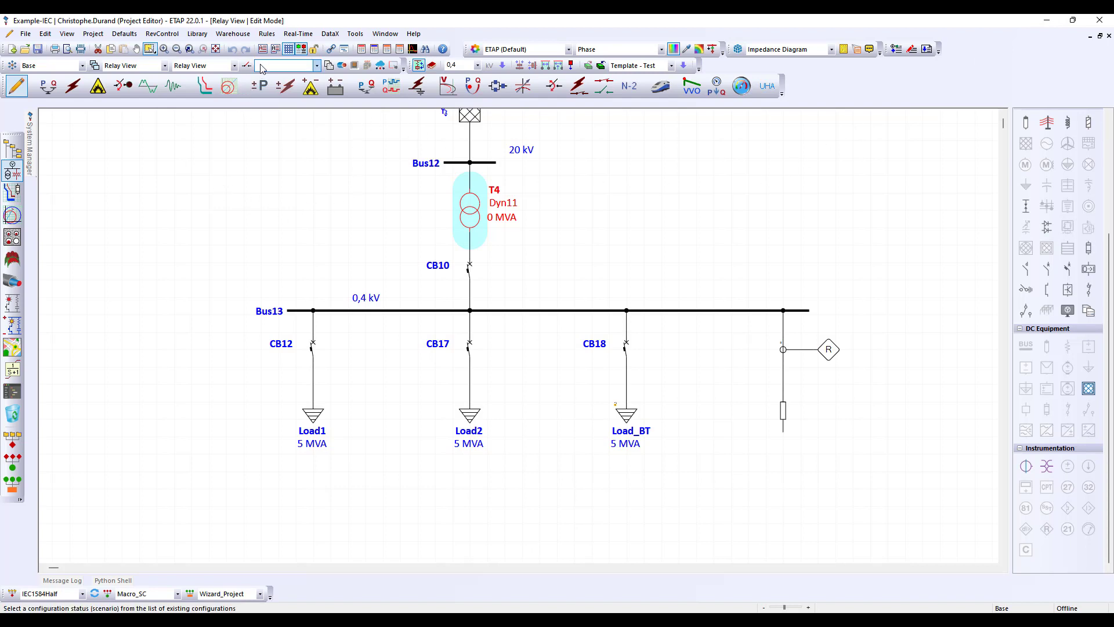
Add the line AS BUILD under One-Line Diagram in the embedded Word title block, and close the document
left_click(292, 221)
scroll(292, 221, "down", 7)
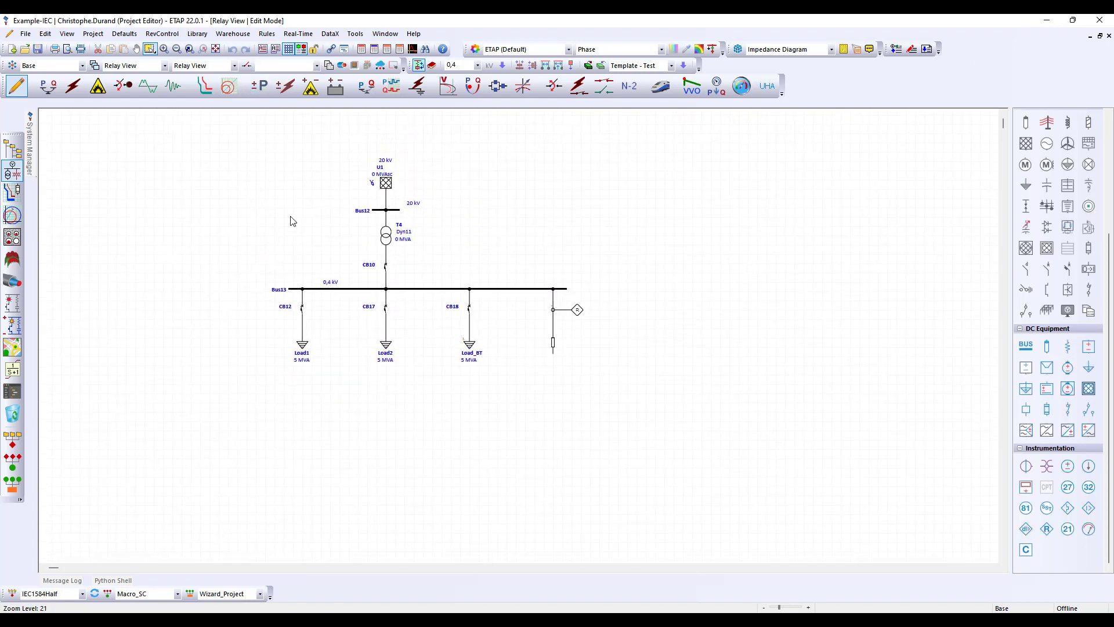
scroll(302, 247, "down", 3)
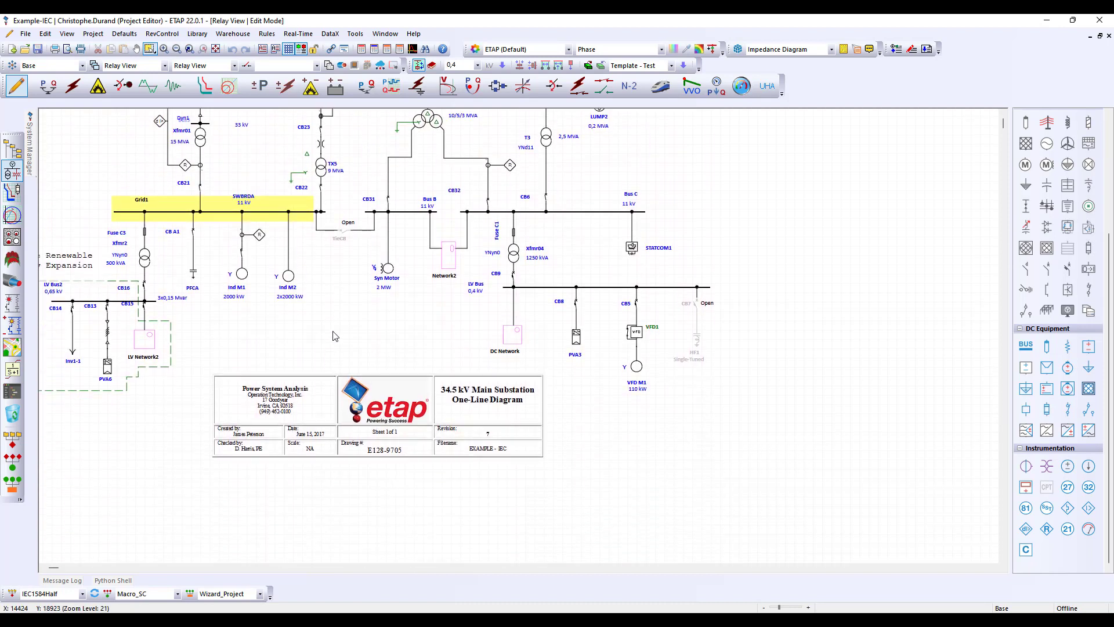
double_click(329, 425)
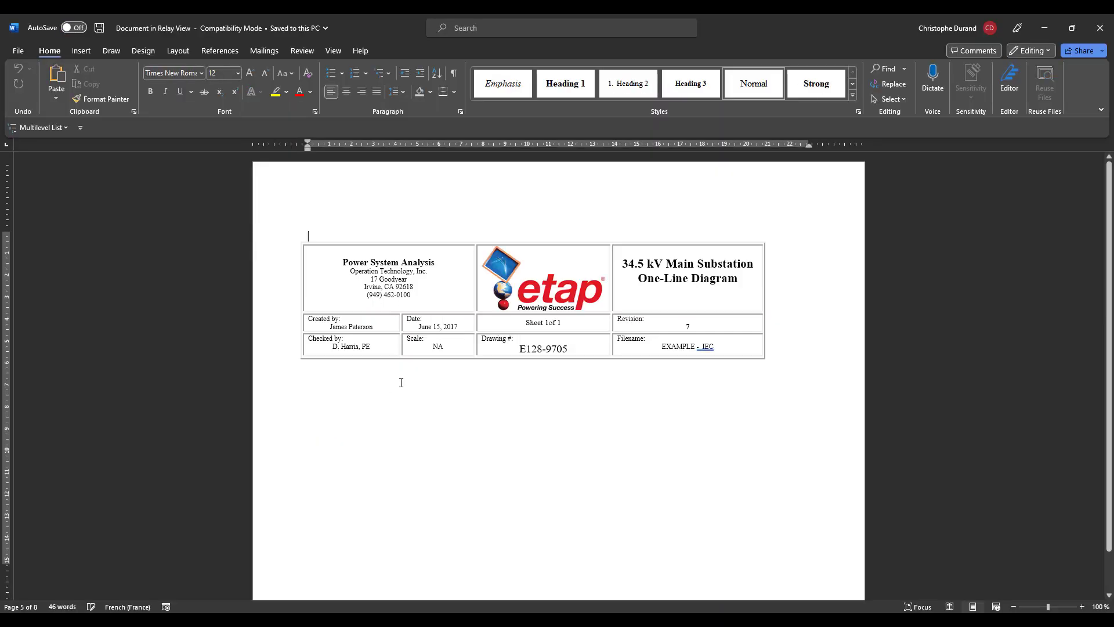
left_click(754, 282)
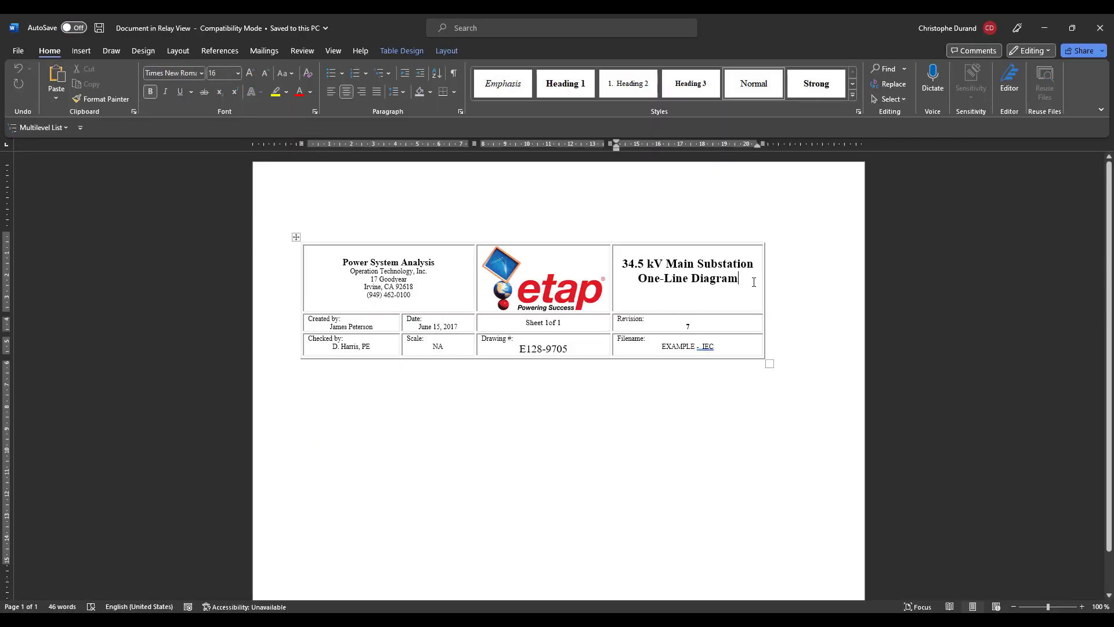
key("Return")
type("AS BUI")
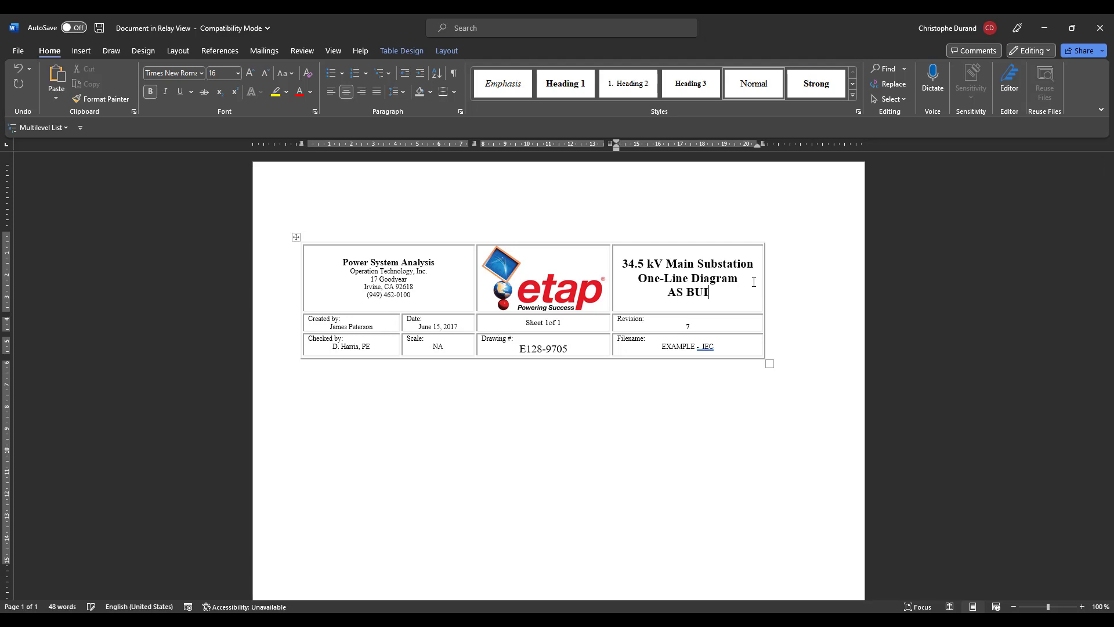
type("LD")
left_click(654, 416)
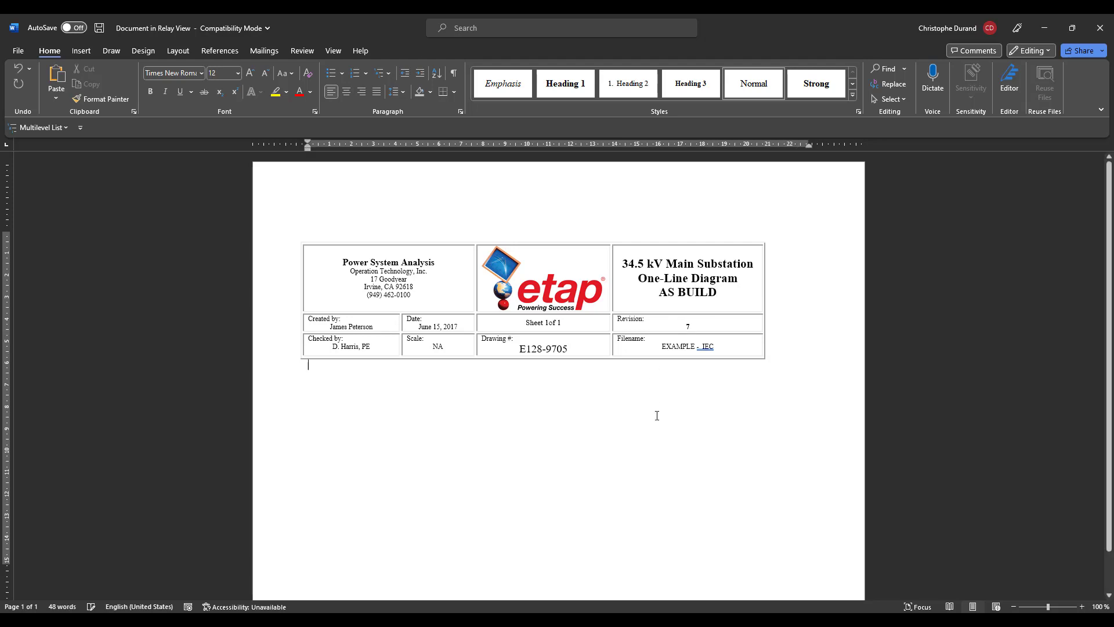
left_click(1100, 28)
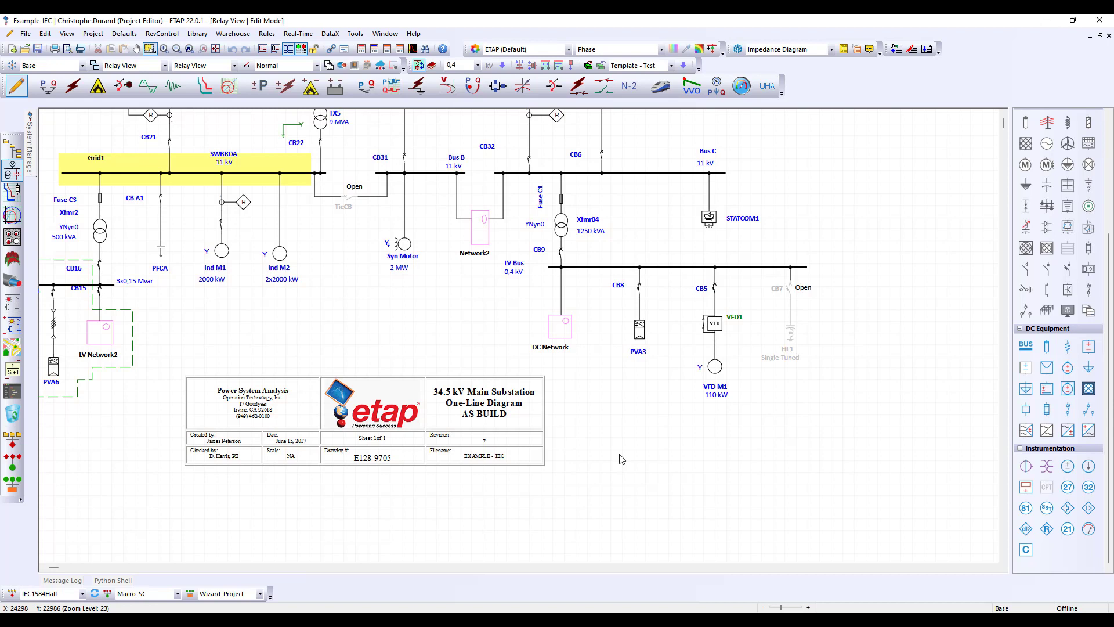
Fit the Relay View and Operator View diagrams in their side-by-side windows, leaving the Relay View active
left_click(215, 48)
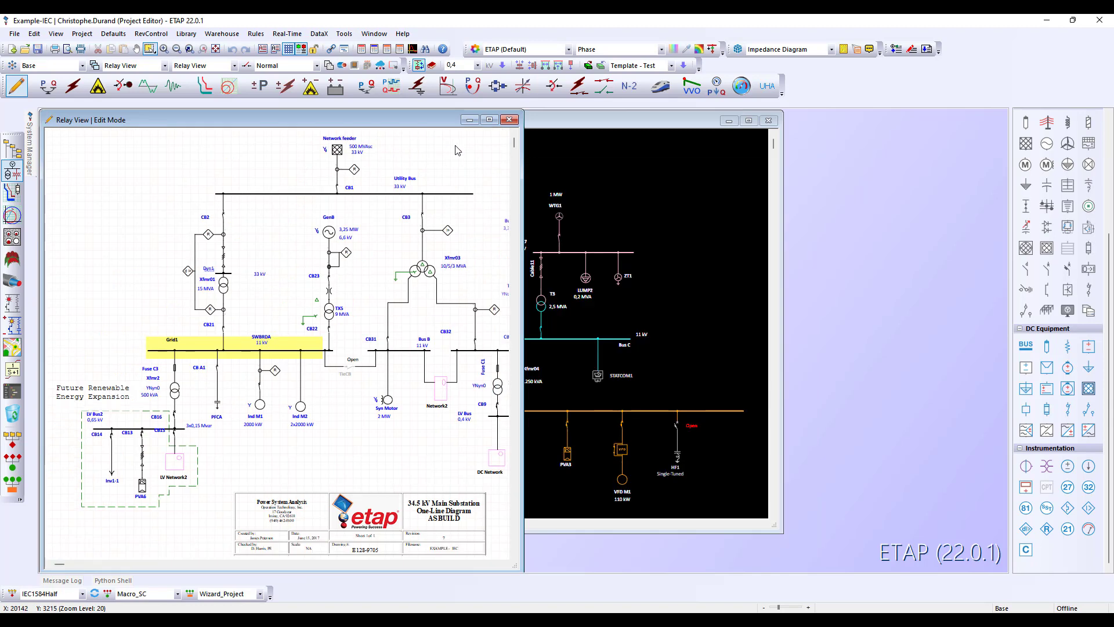
left_click(666, 184)
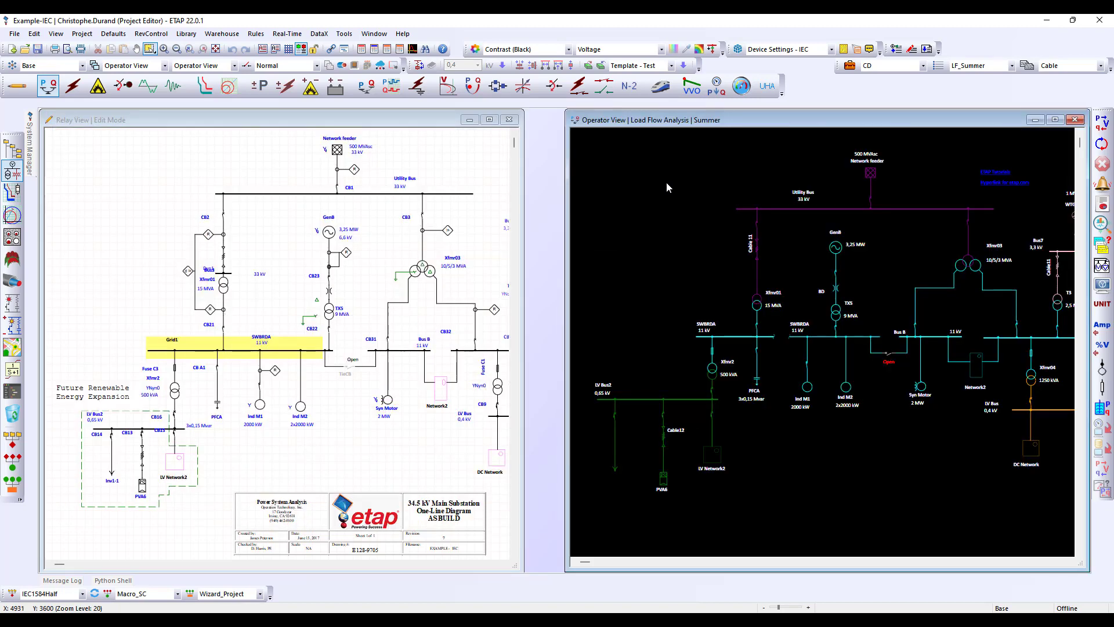
left_click(479, 167)
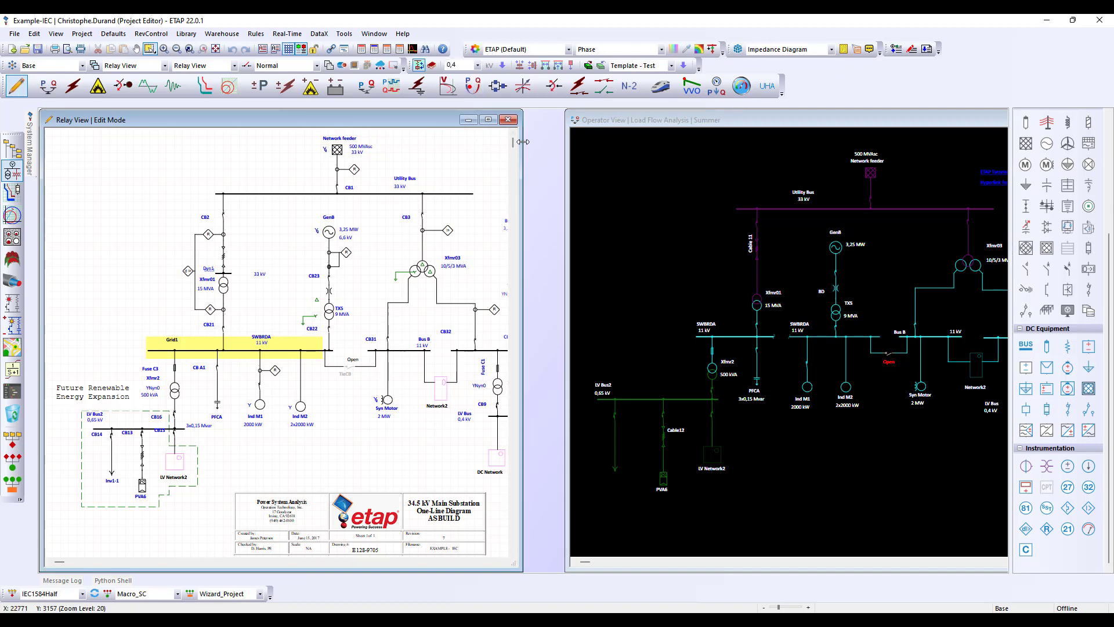
left_click(572, 122)
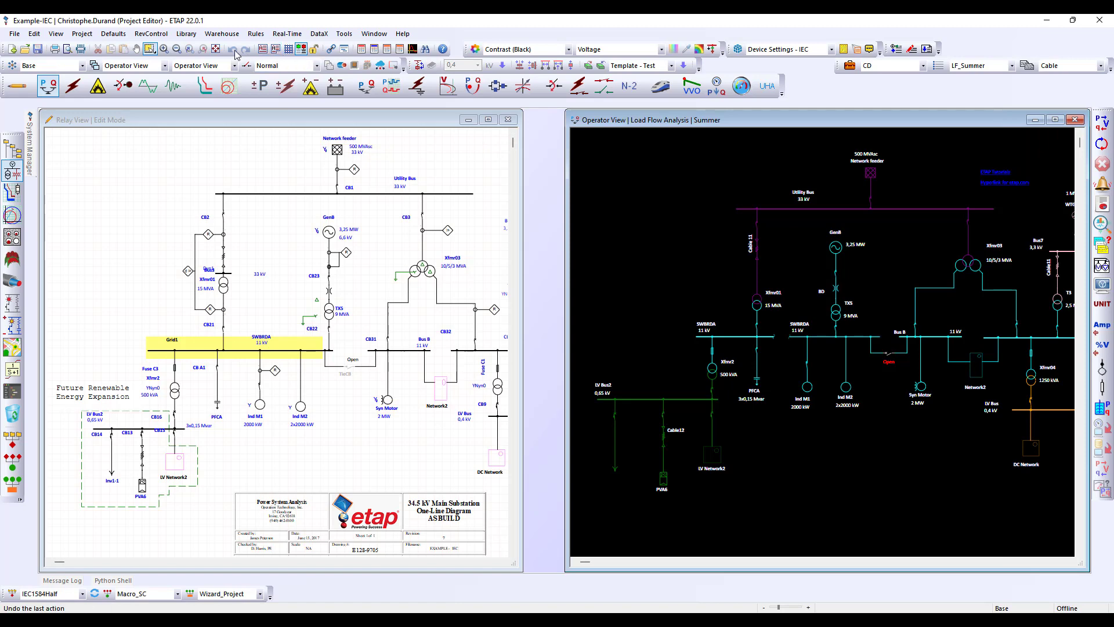
left_click(216, 49)
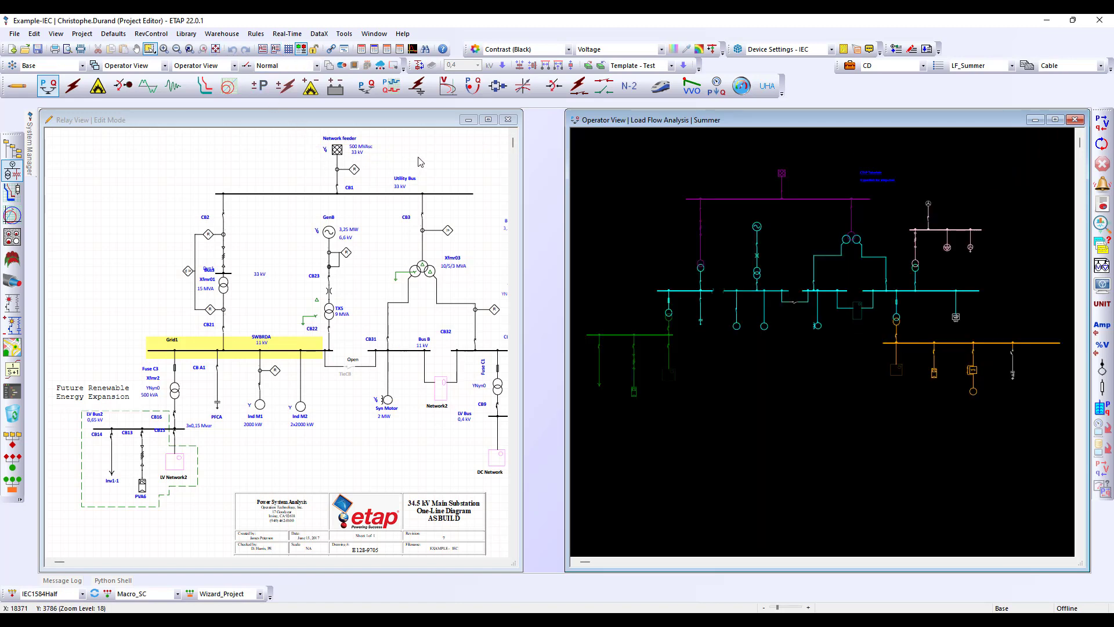
left_click(389, 238)
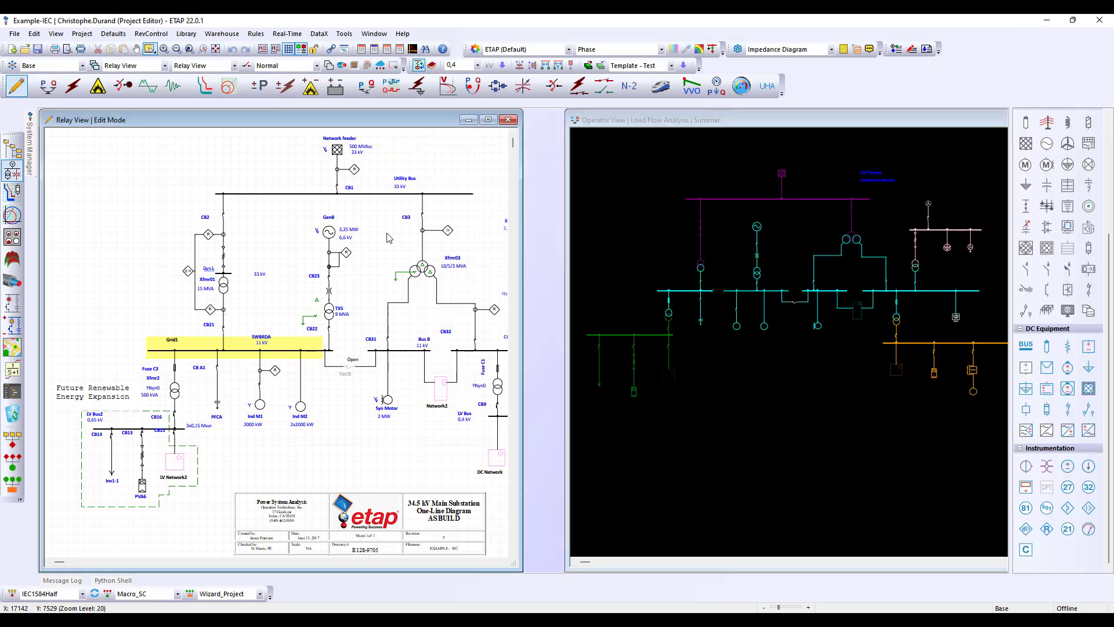
Run a load flow analysis in the Relay View and display the units with its results
left_click(49, 91)
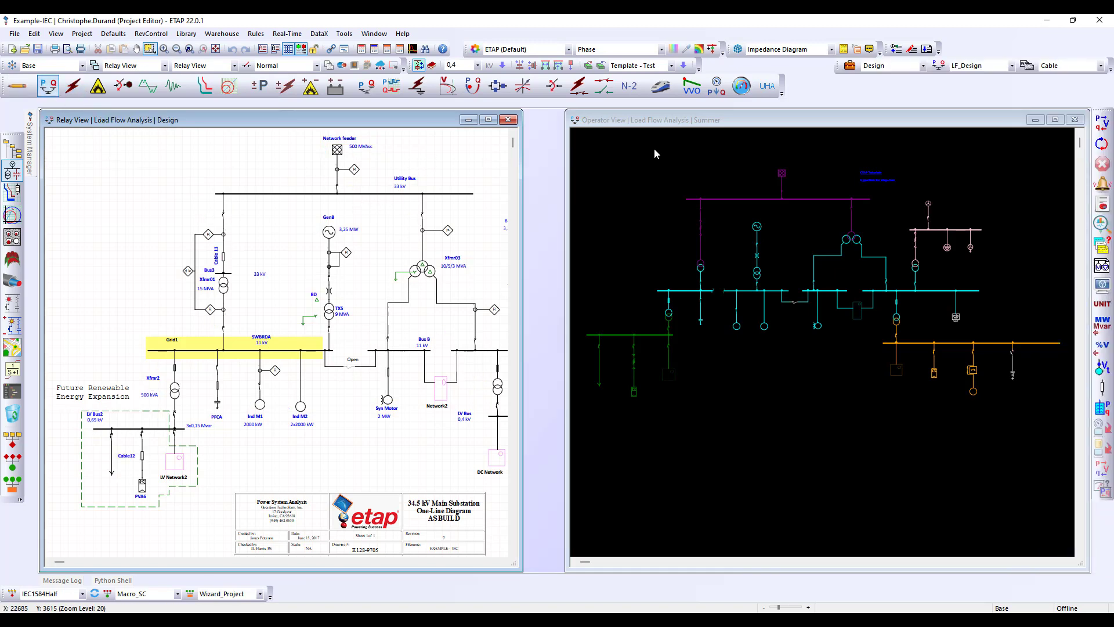
scroll(235, 407, "up", 2)
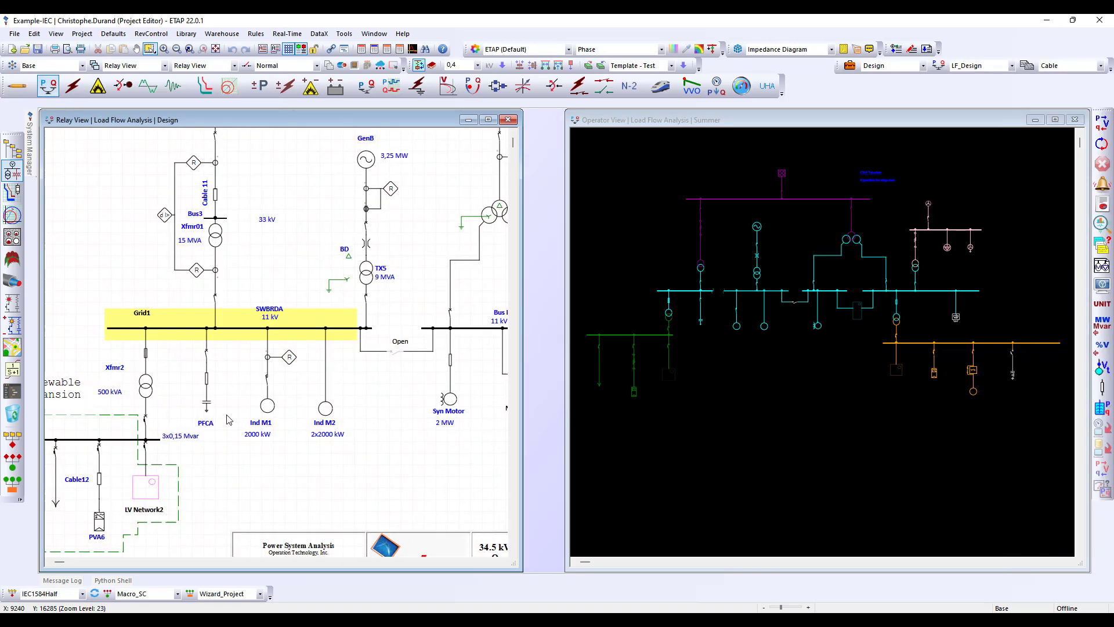
left_click(1104, 125)
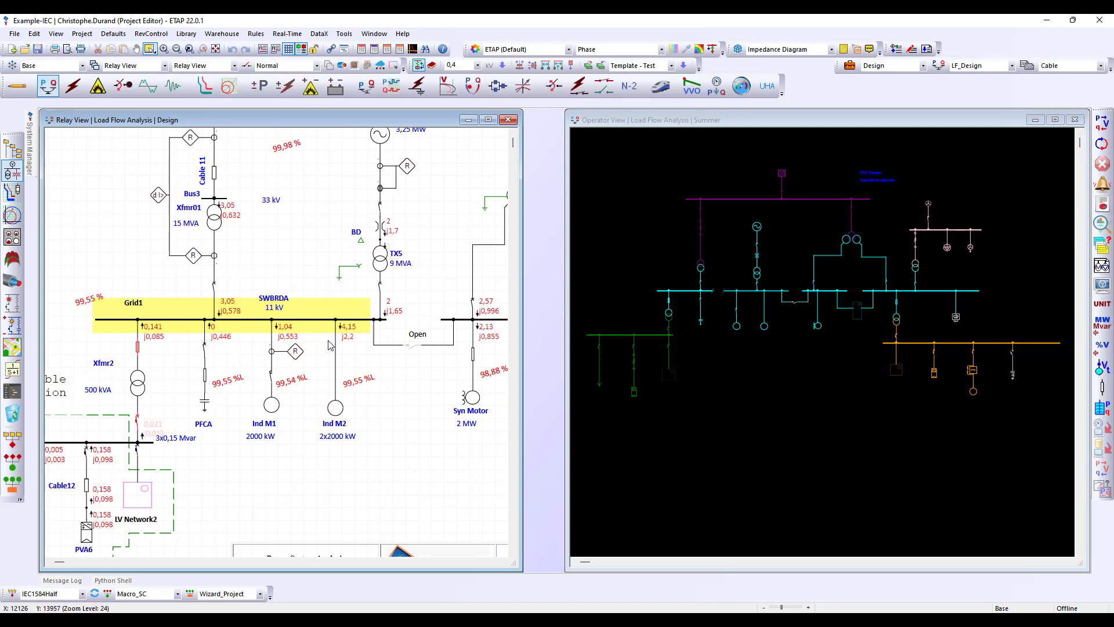
left_click(1102, 304)
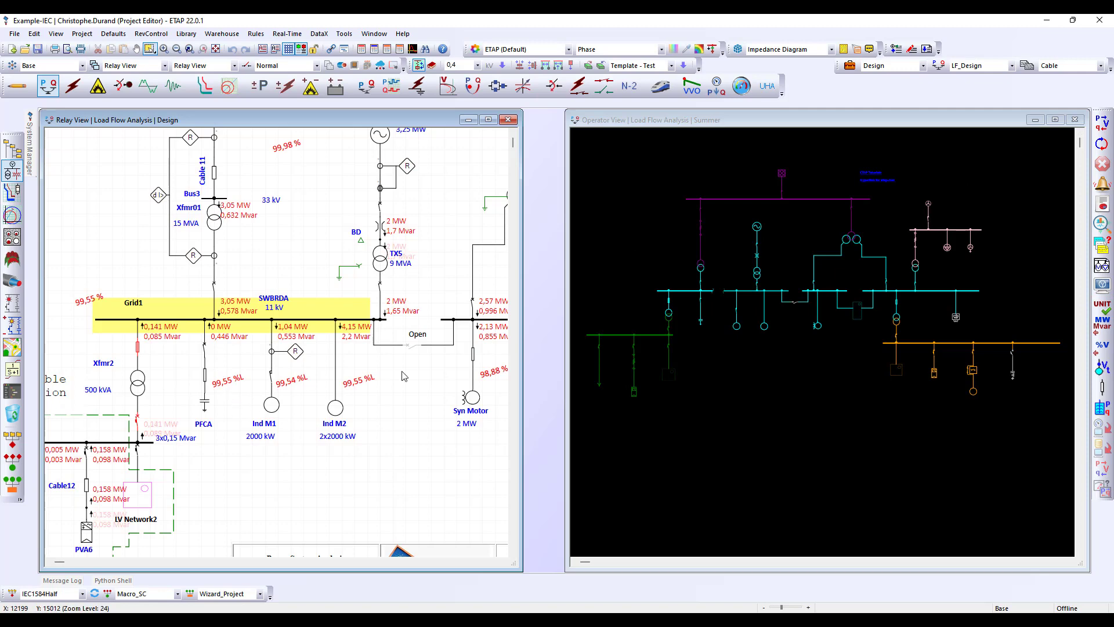
Open the circuit breaker feeding PFCA in the Operator View and run the load flow there
left_click(783, 377)
scroll(760, 309, "up", 3)
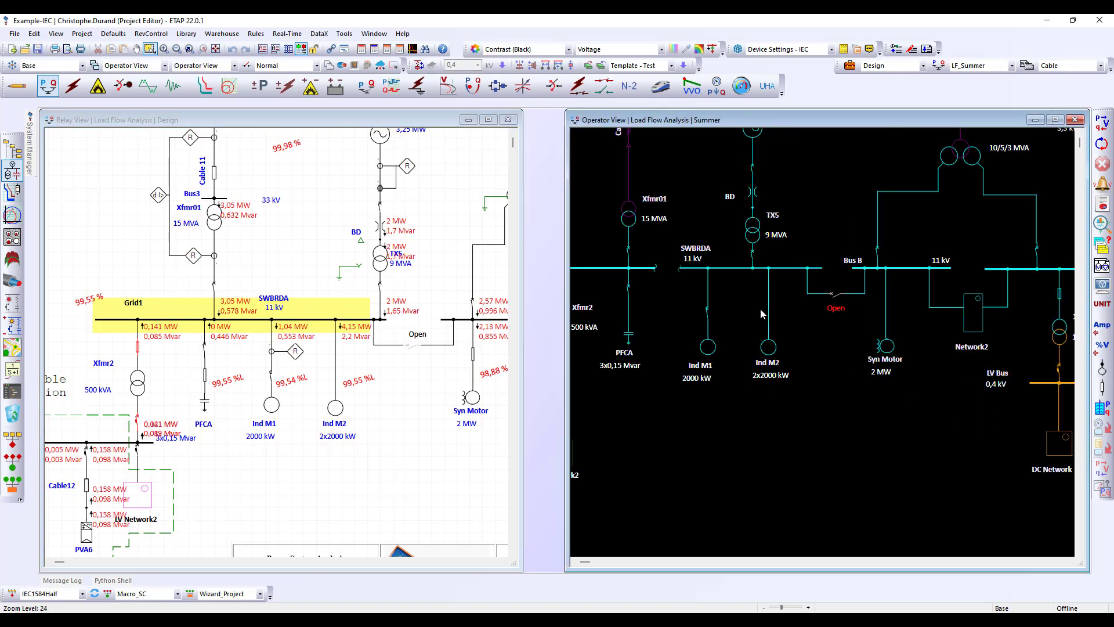
left_click(630, 290)
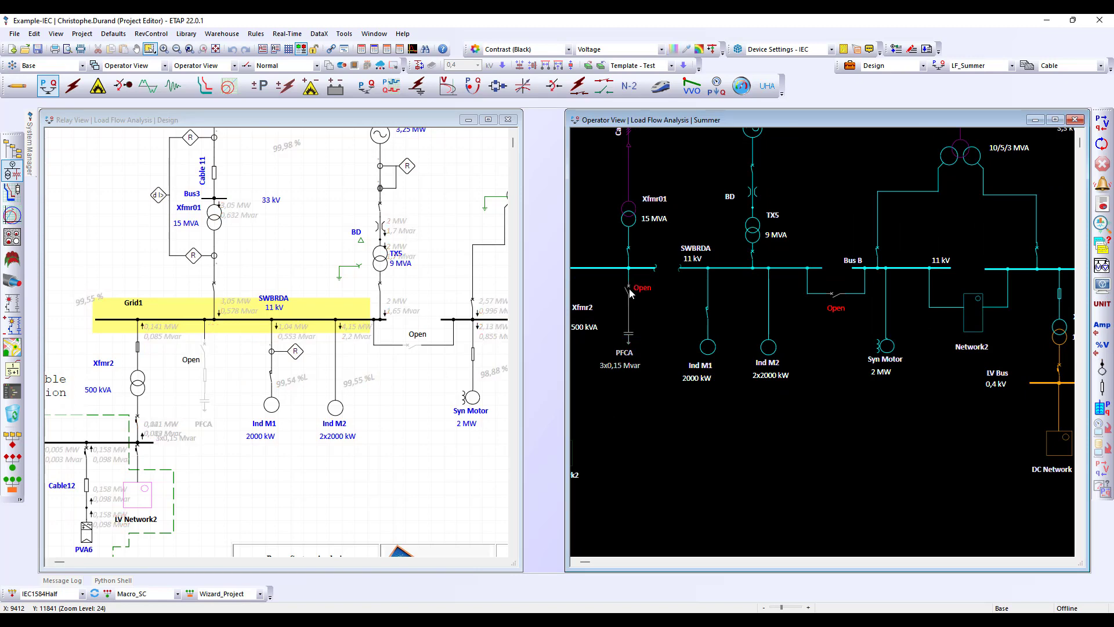
left_click(1103, 124)
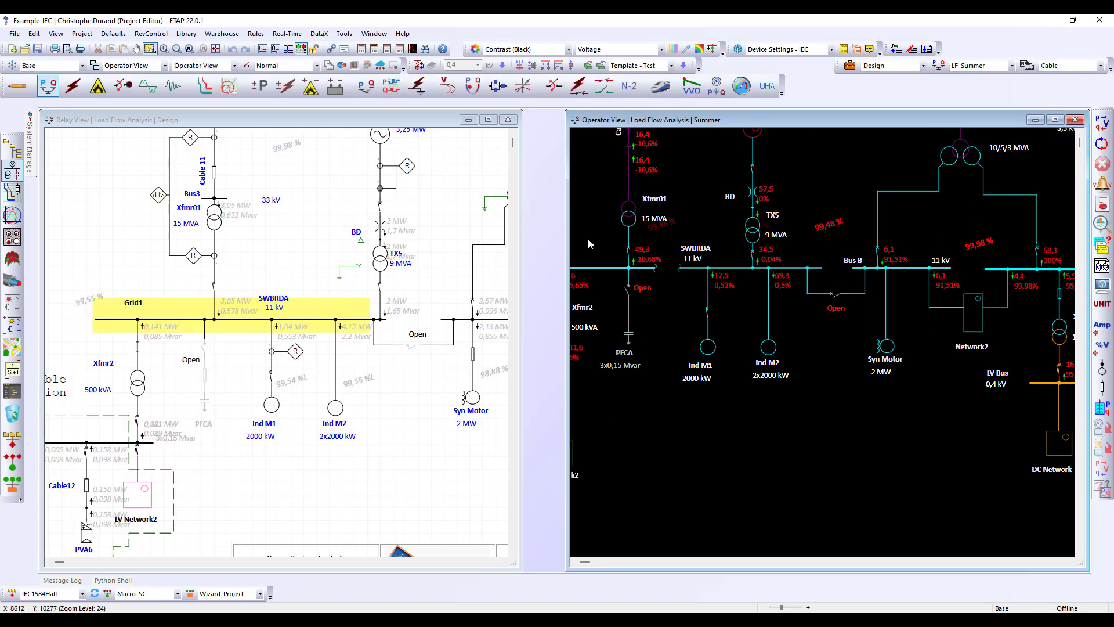
Widen the Operator View to meet the Relay View, and open the LV Network2 composite in a window covering the Operator View
left_click_drag(565, 241, 515, 257)
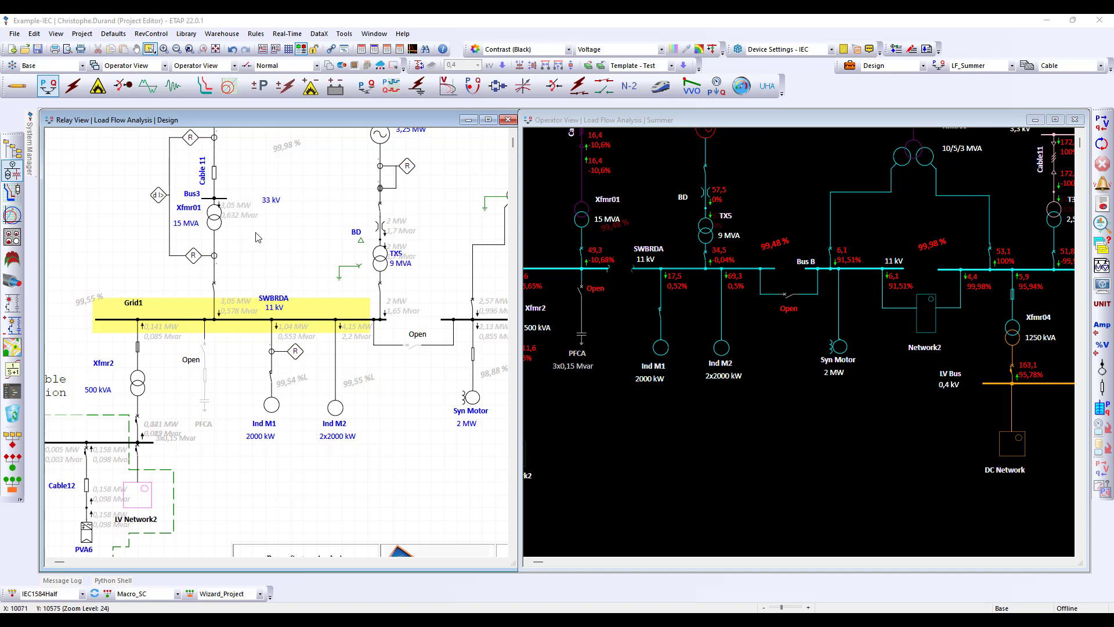
left_click(306, 132)
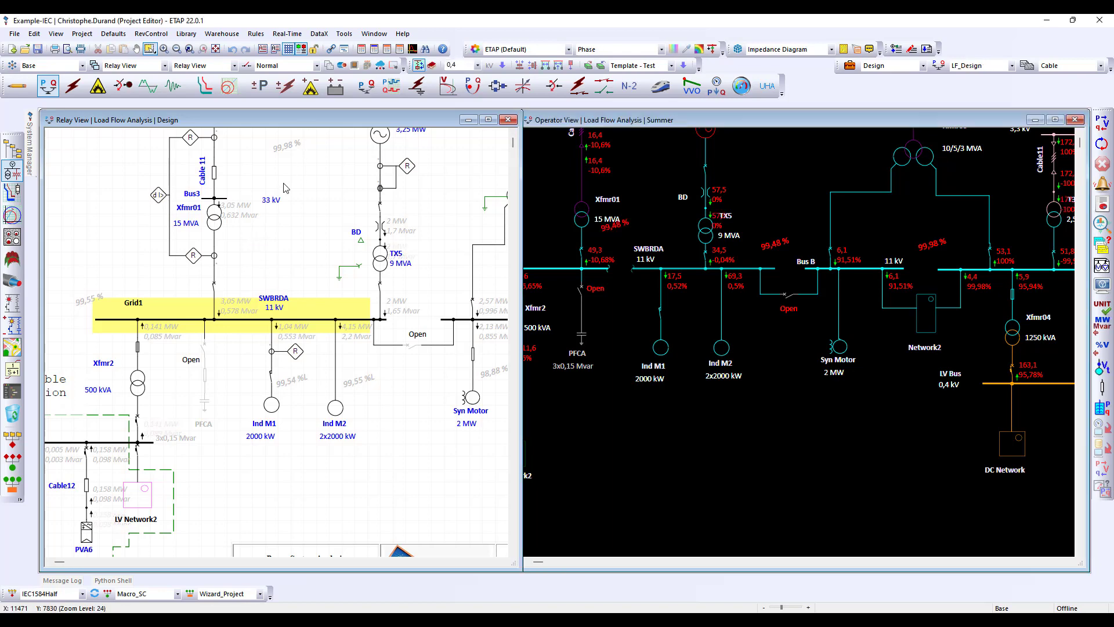
left_click(133, 502)
double_click(139, 502)
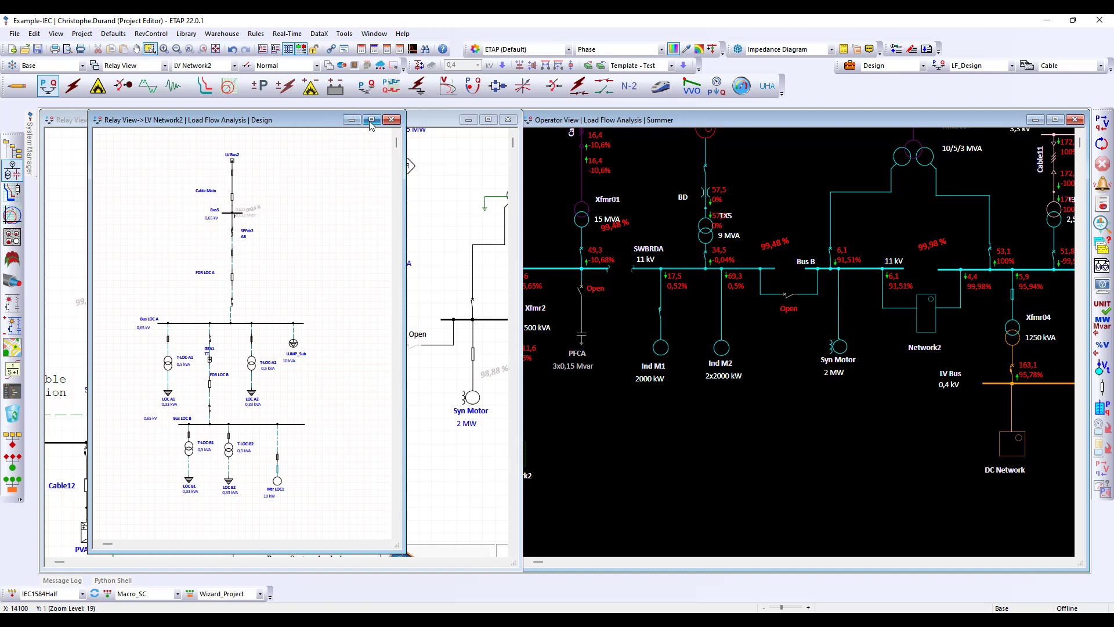
left_click_drag(355, 121, 751, 126)
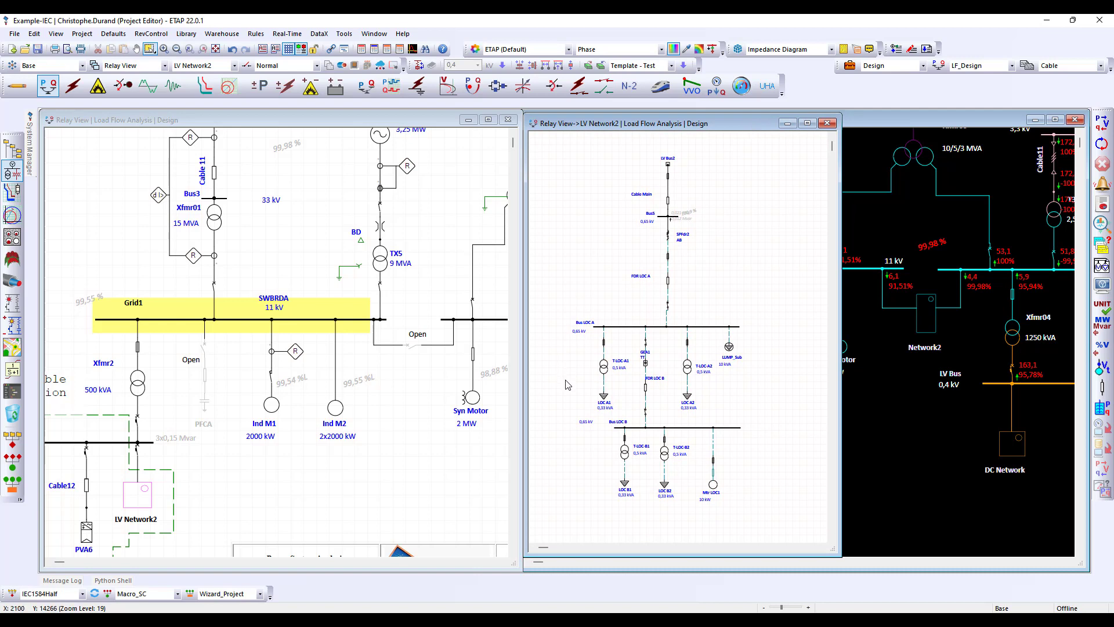
left_click_drag(844, 264, 1089, 255)
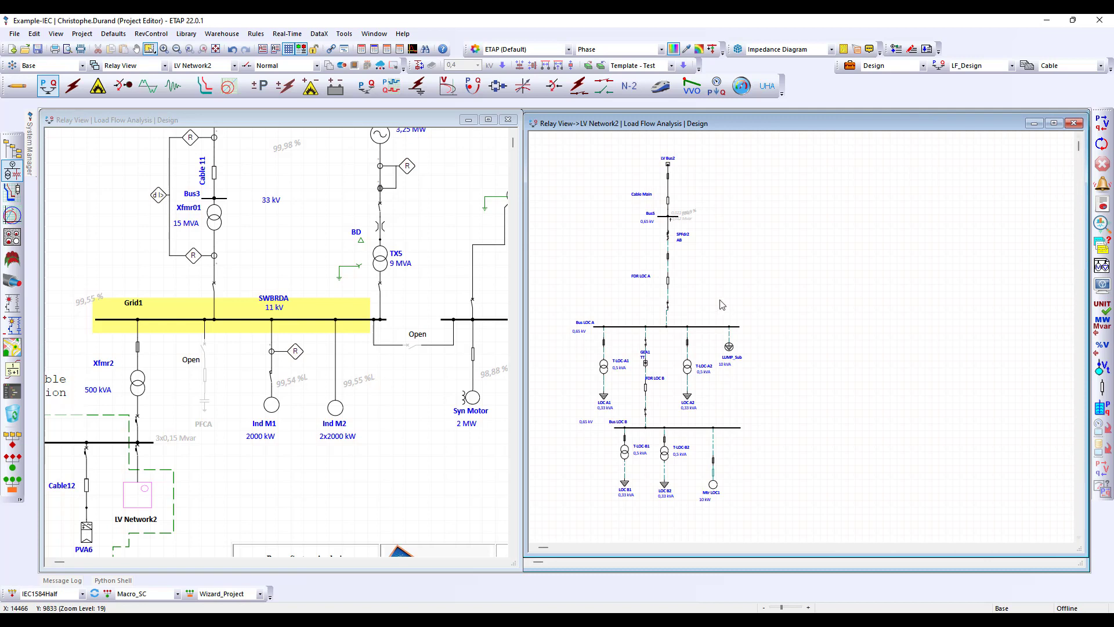
Open the DC Network composite of the Relay View and place its window over the lower part of LV Network2
left_click(232, 67)
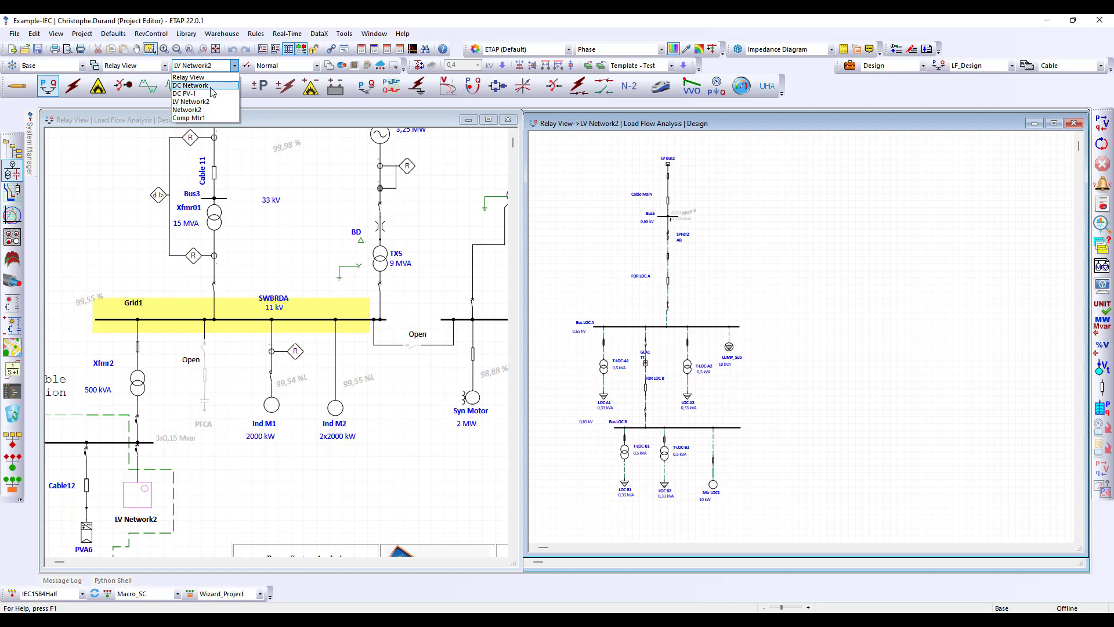
left_click(212, 87)
left_click_drag(305, 138, 759, 204)
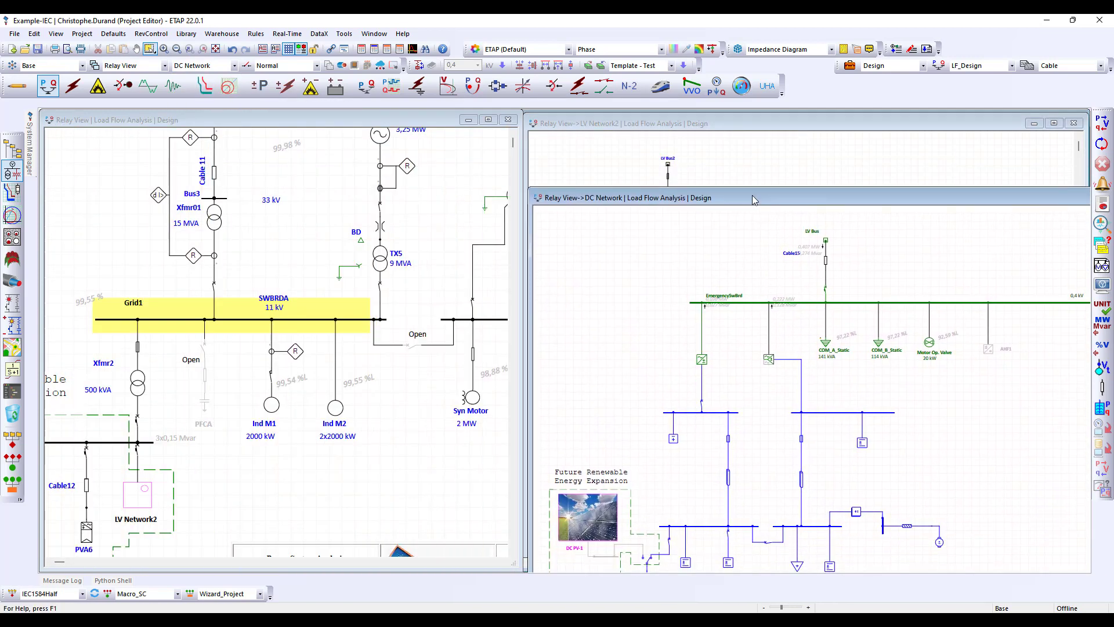
Open the Network2 composite of the Relay View and place its window beside the main diagram
left_click(235, 67)
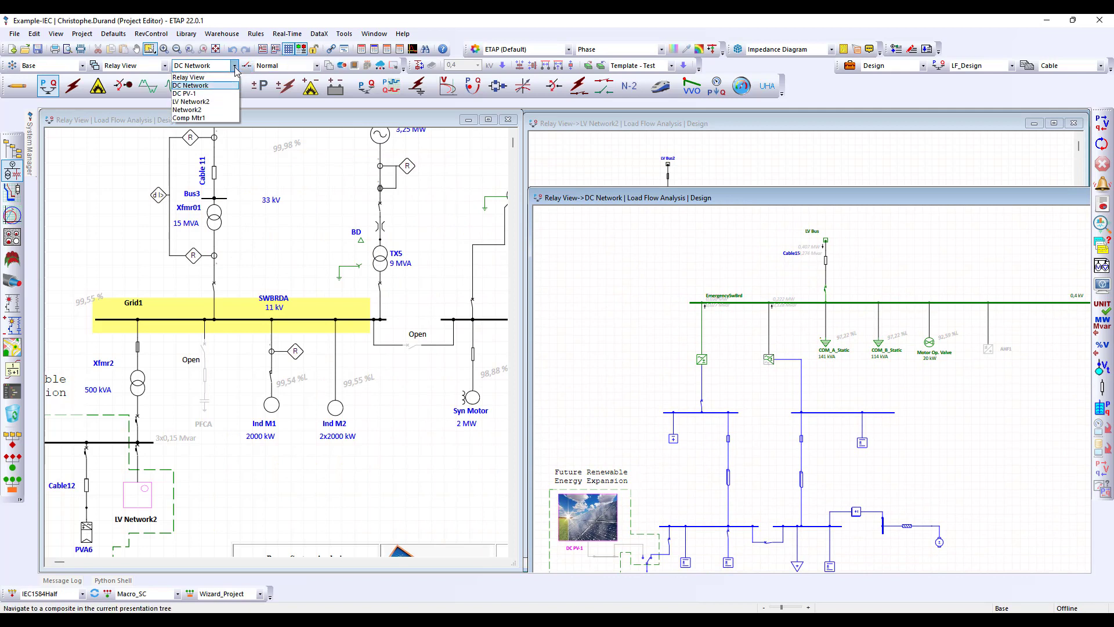
left_click(197, 110)
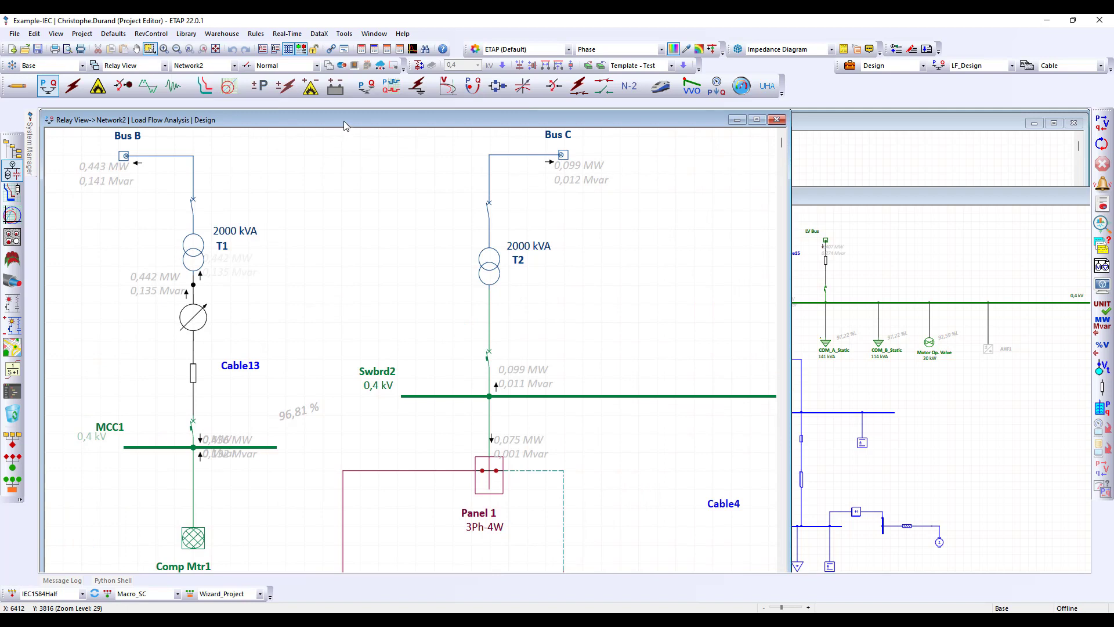
left_click_drag(400, 156, 774, 121)
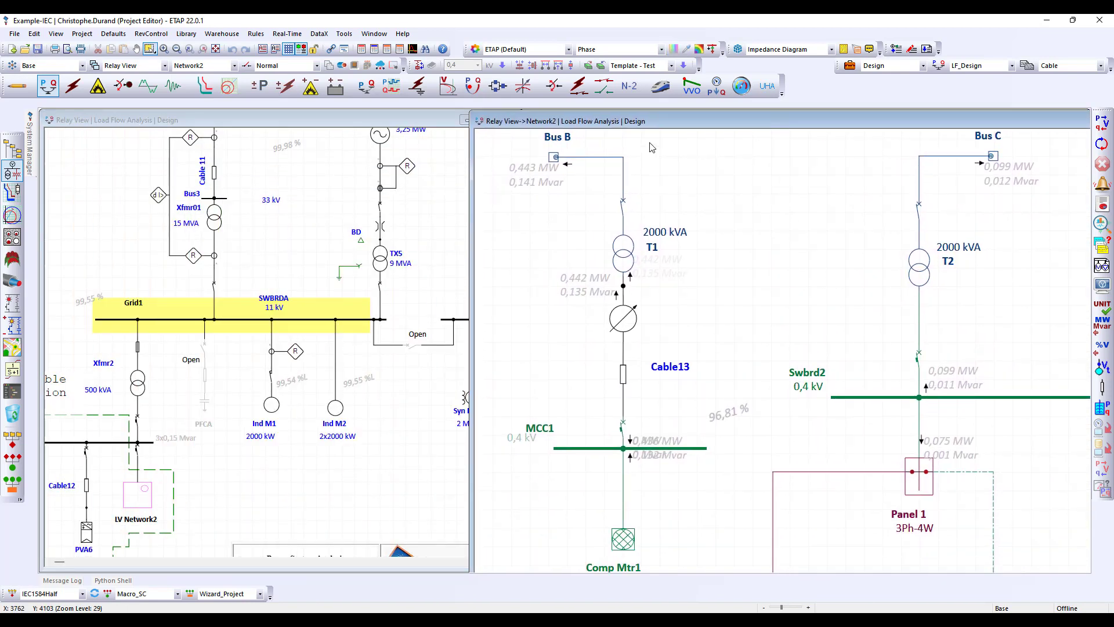
Bring the LV Network2 composite back to the front from its symbol in the Relay View
left_click(288, 223)
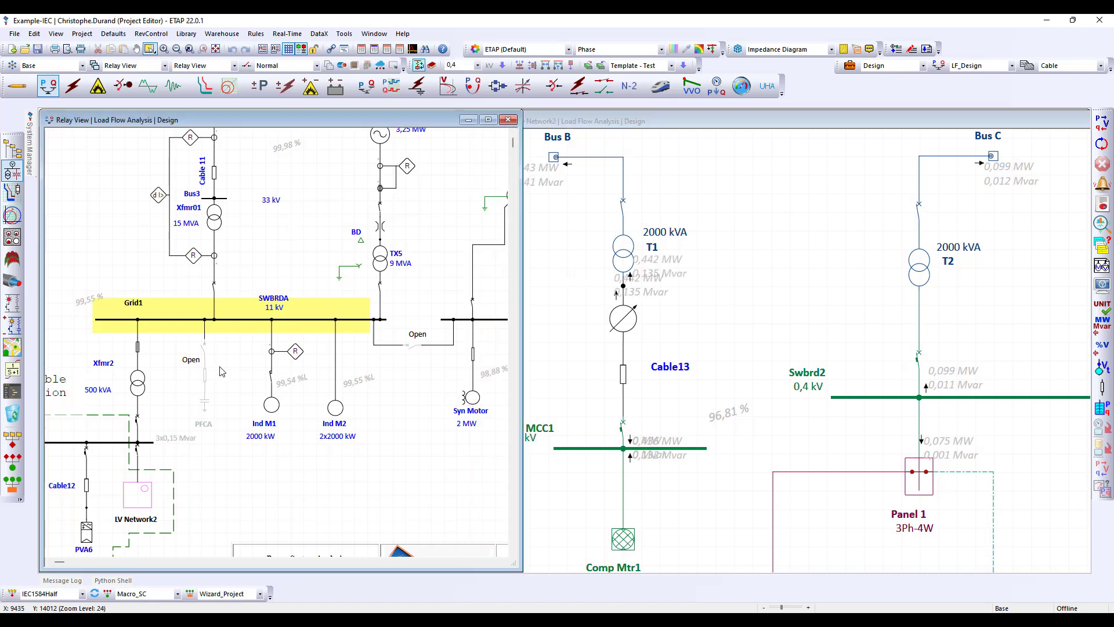
left_click(132, 504)
double_click(133, 505)
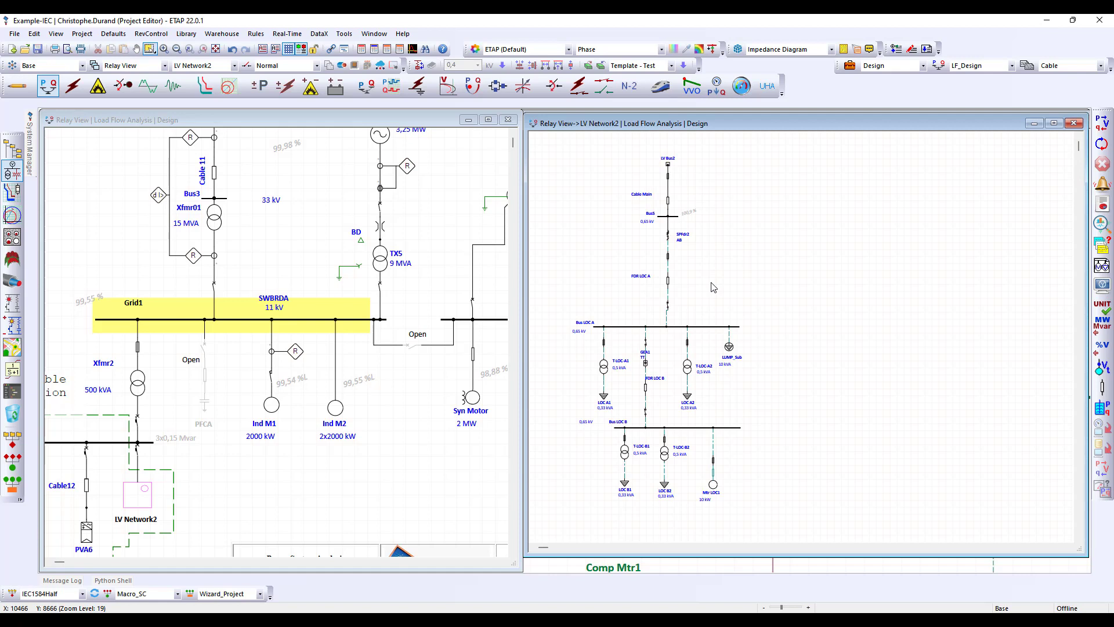
Switch the one-line diagrams to Edit mode and review the available data exchange import and export formats
left_click(319, 34)
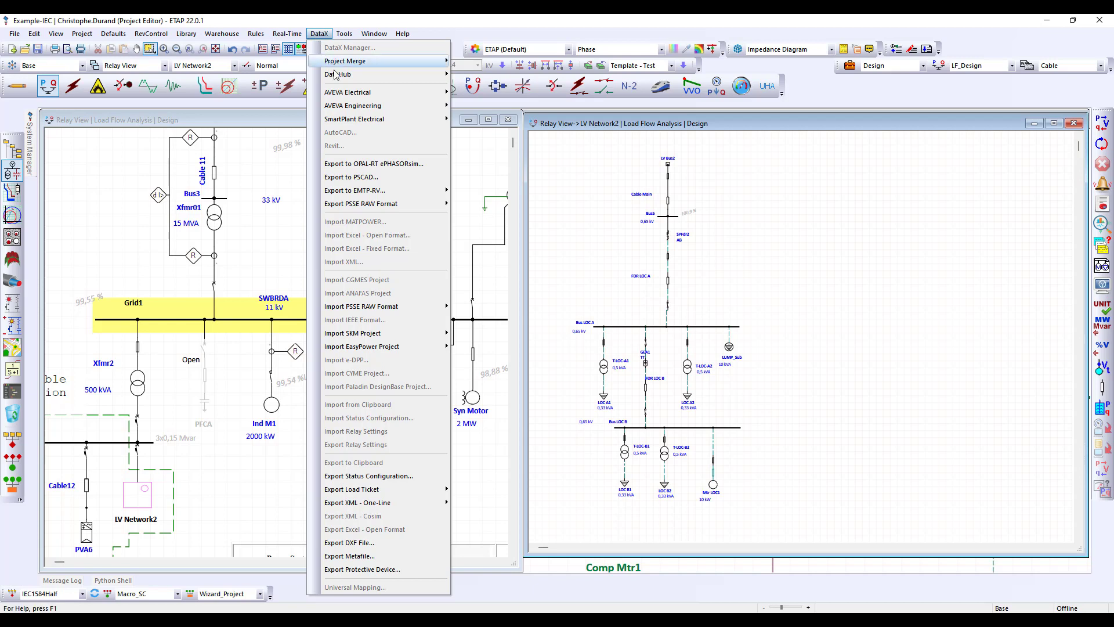
mouse_move(367, 106)
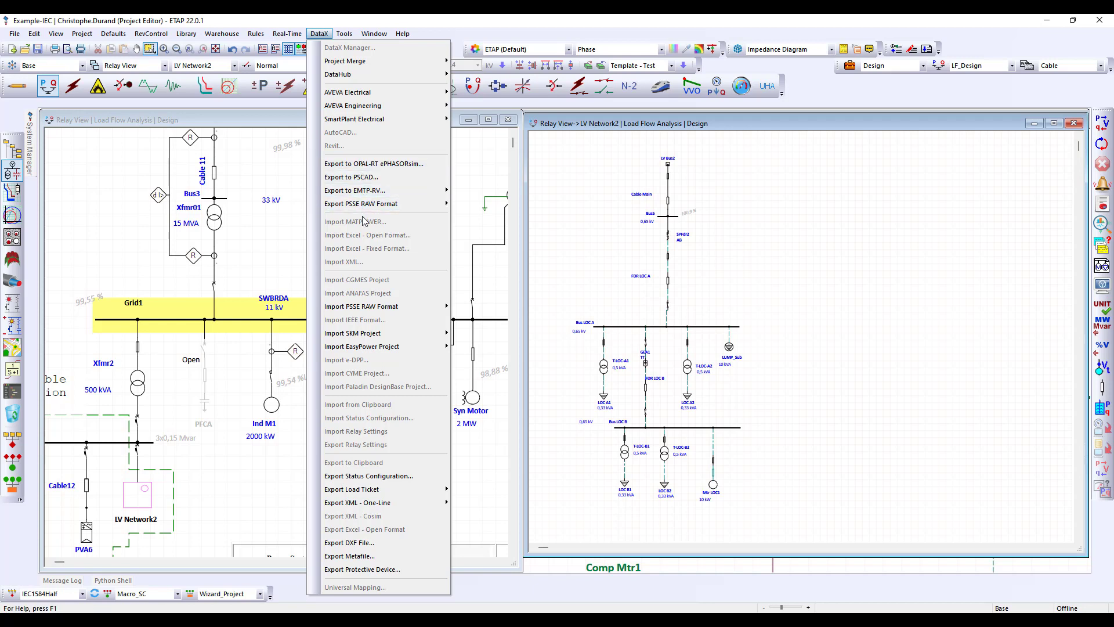
left_click(20, 90)
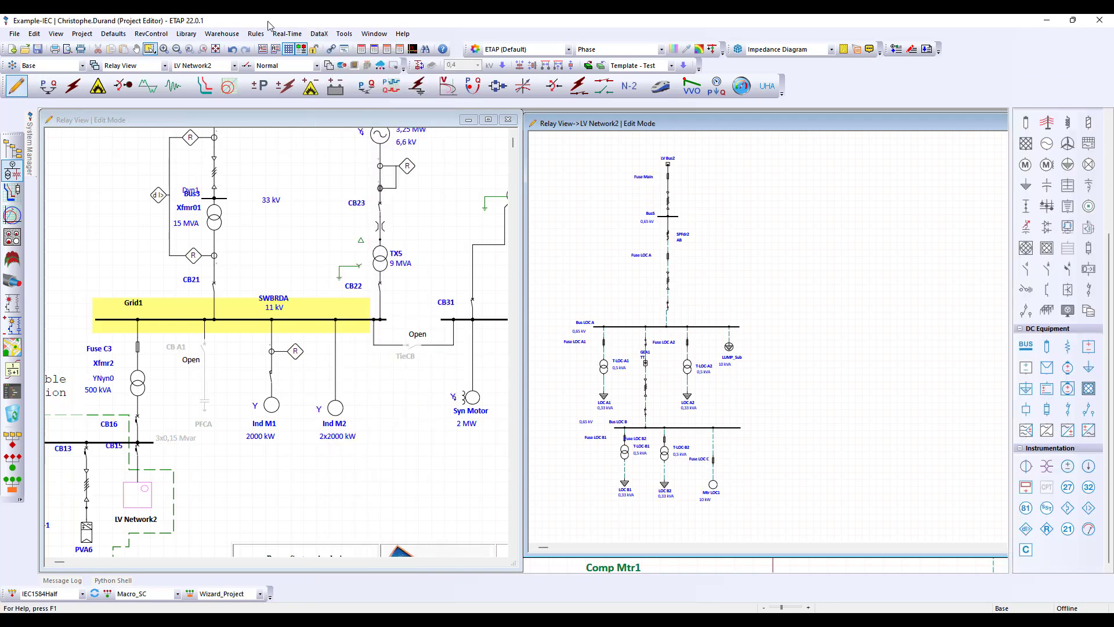
left_click(319, 34)
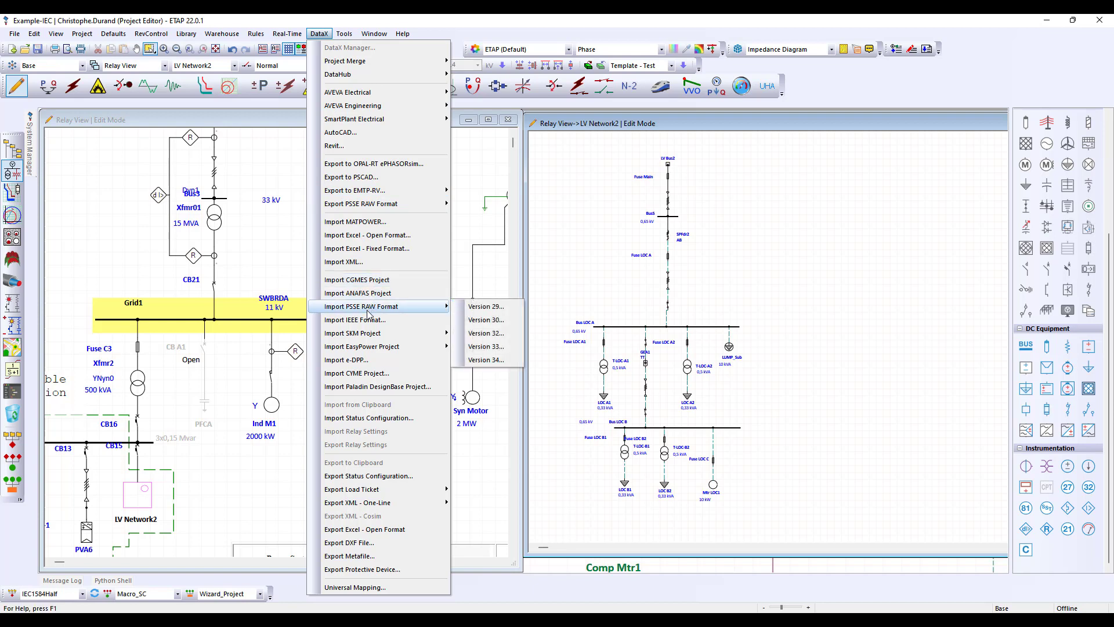
mouse_move(370, 347)
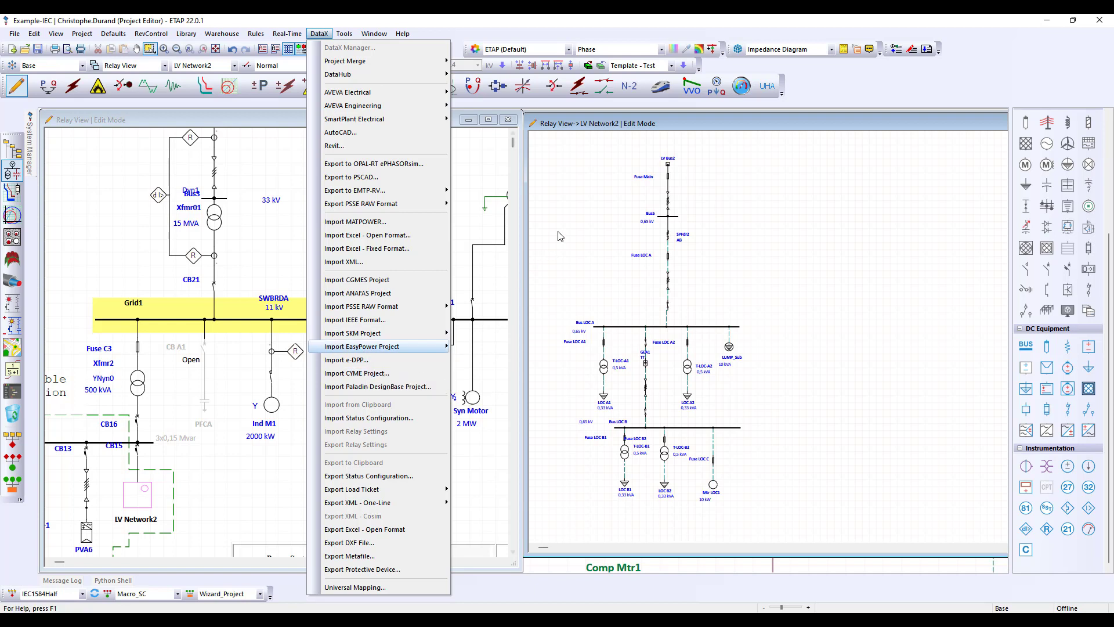
left_click(576, 213)
left_click(311, 236)
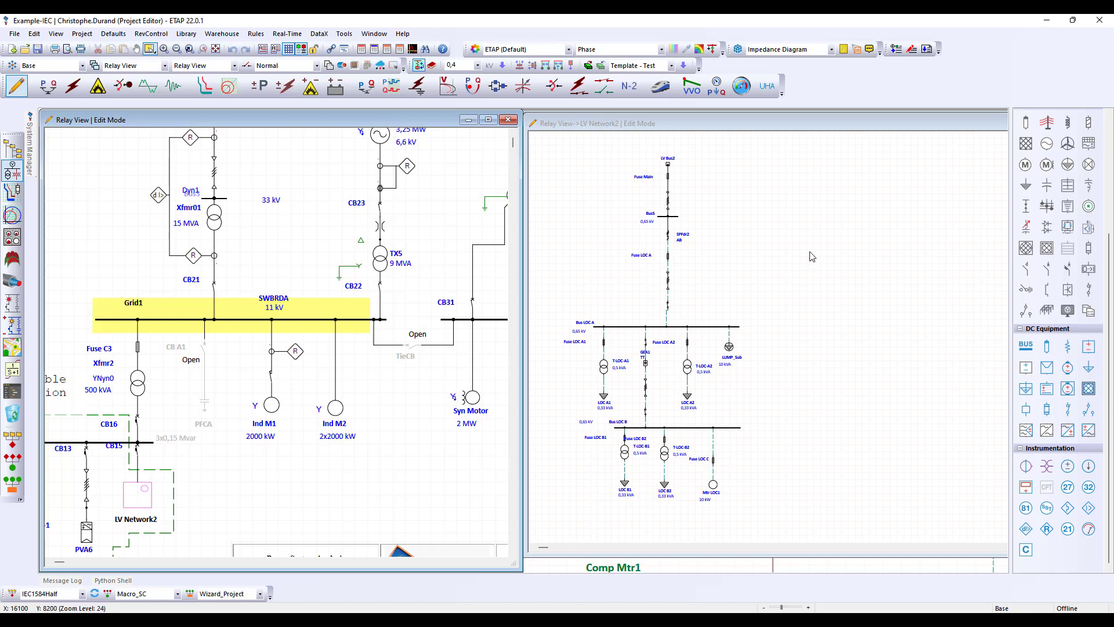
Maximize the LV Network2 composite window and enlarge its diagram around Bus LOC A and Bus LOC B
left_click(823, 127)
double_click(822, 124)
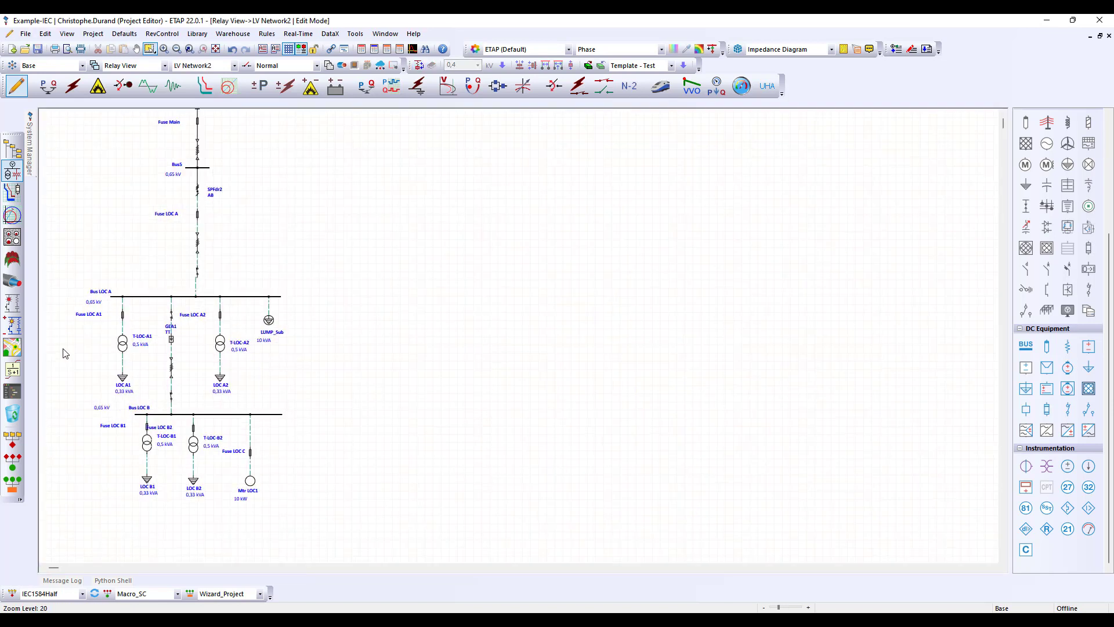
scroll(64, 353, "up", 3)
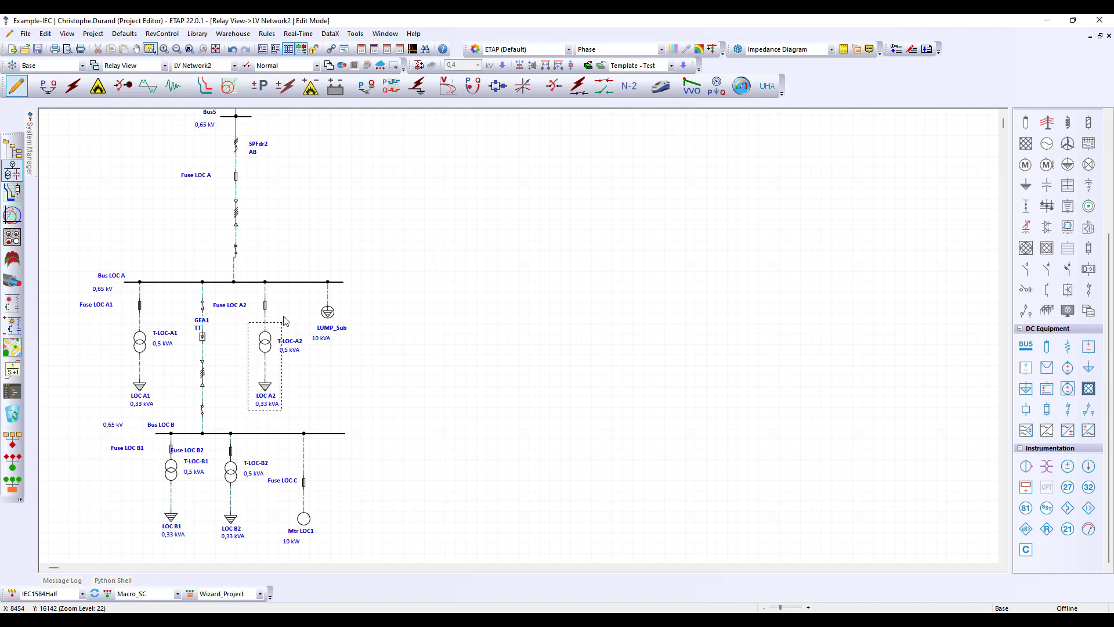
Start a new OLV template from the Fuse LOC A2, T-LOC-A2 and LOC A2 branch, creating an LV_Feeder folder in Templates for it
left_click_drag(248, 412, 288, 294)
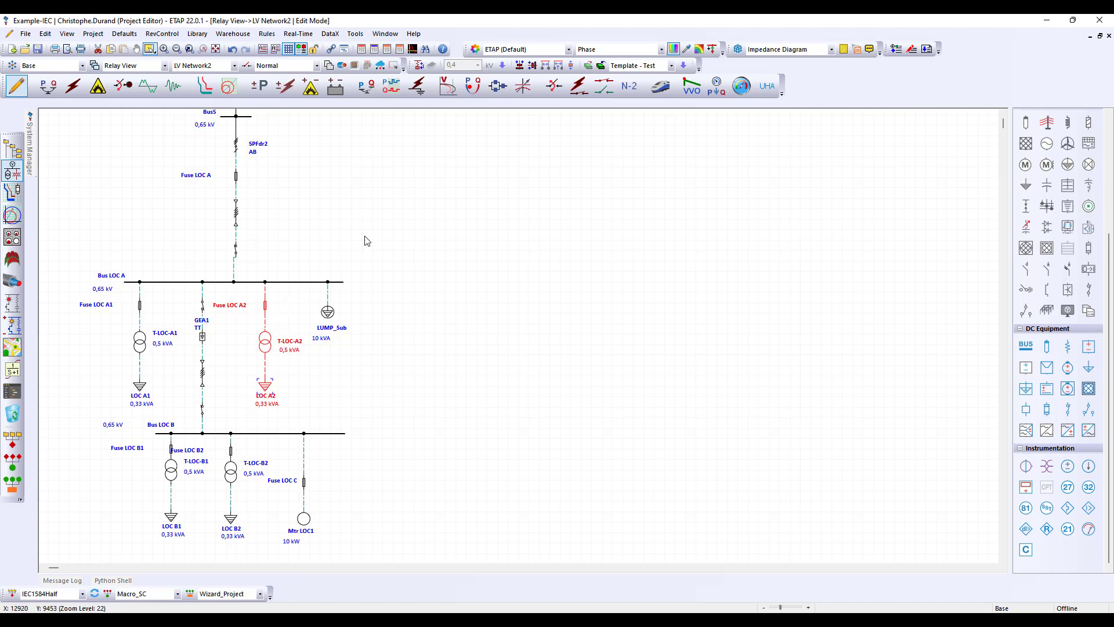
left_click(604, 67)
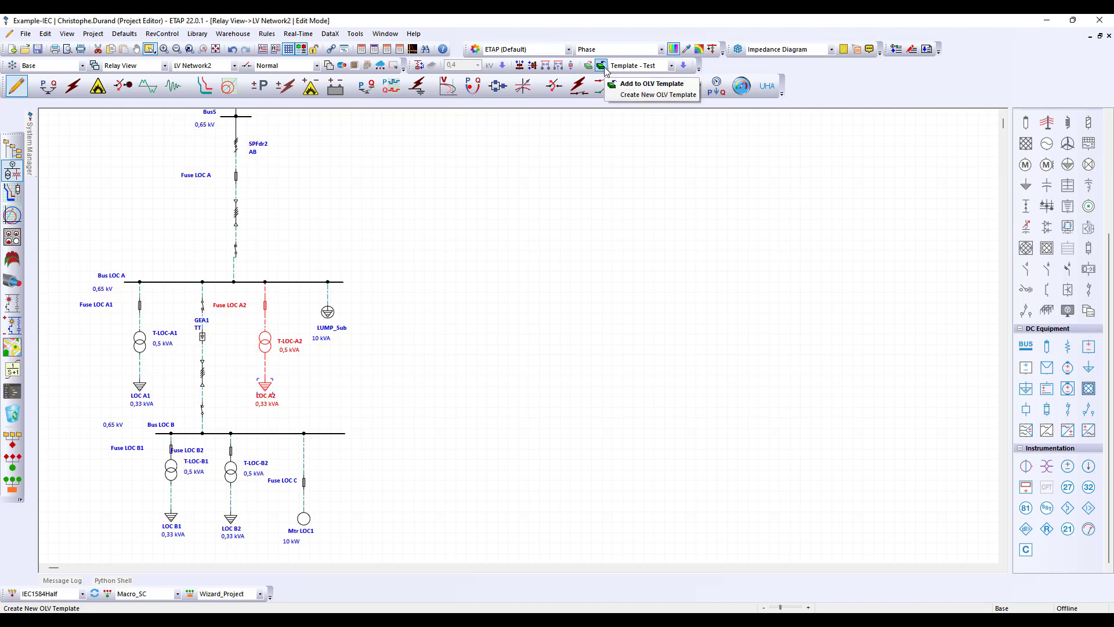
left_click(603, 68)
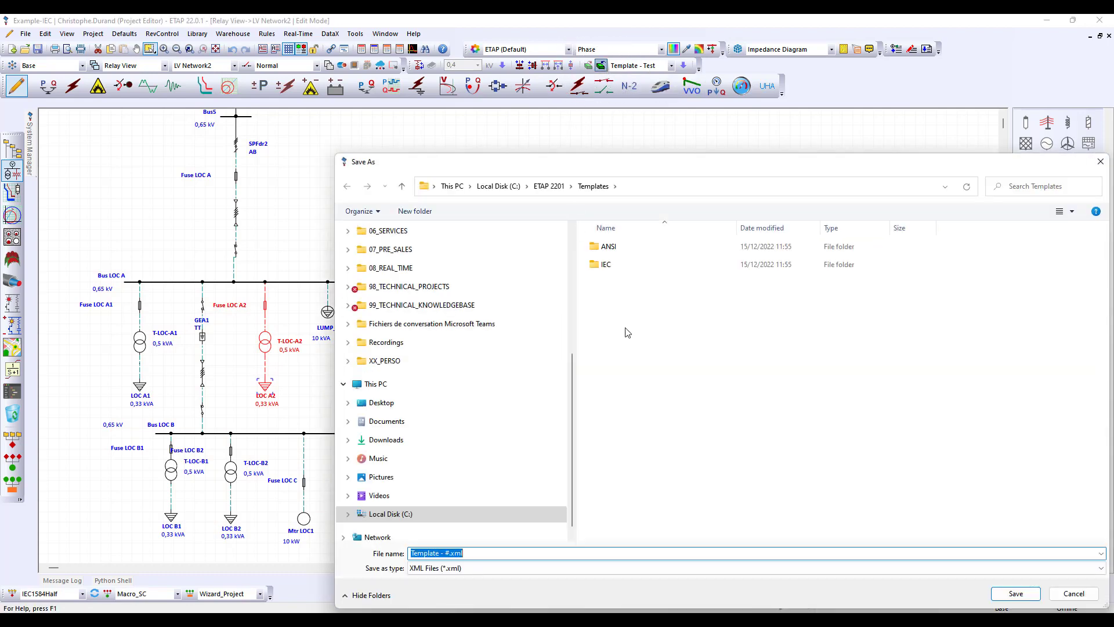
right_click(621, 332)
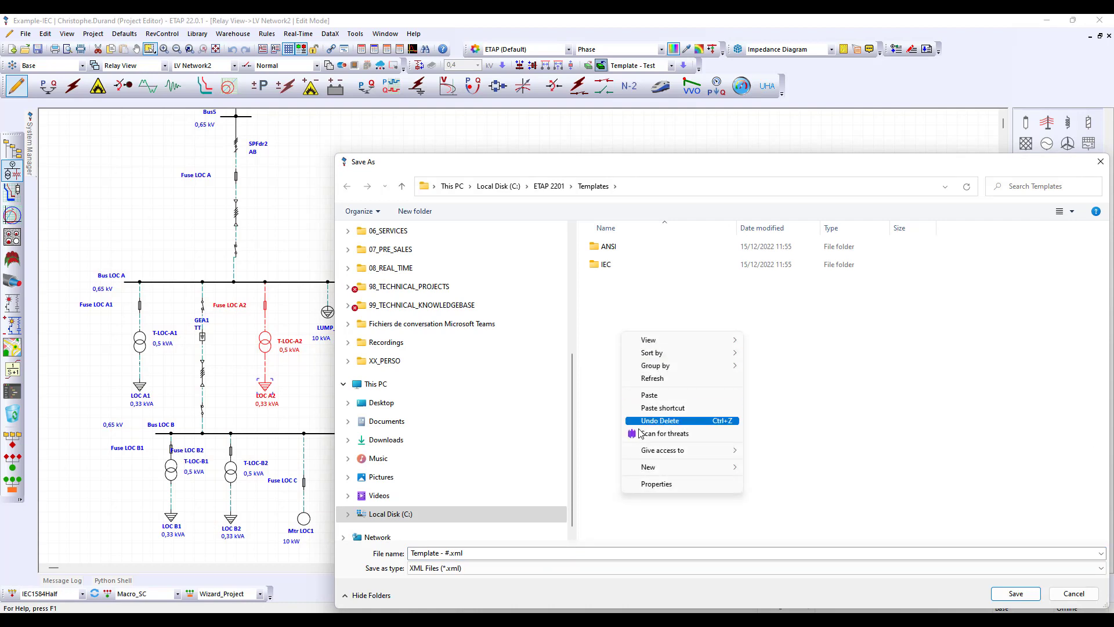
mouse_move(718, 469)
left_click(763, 466)
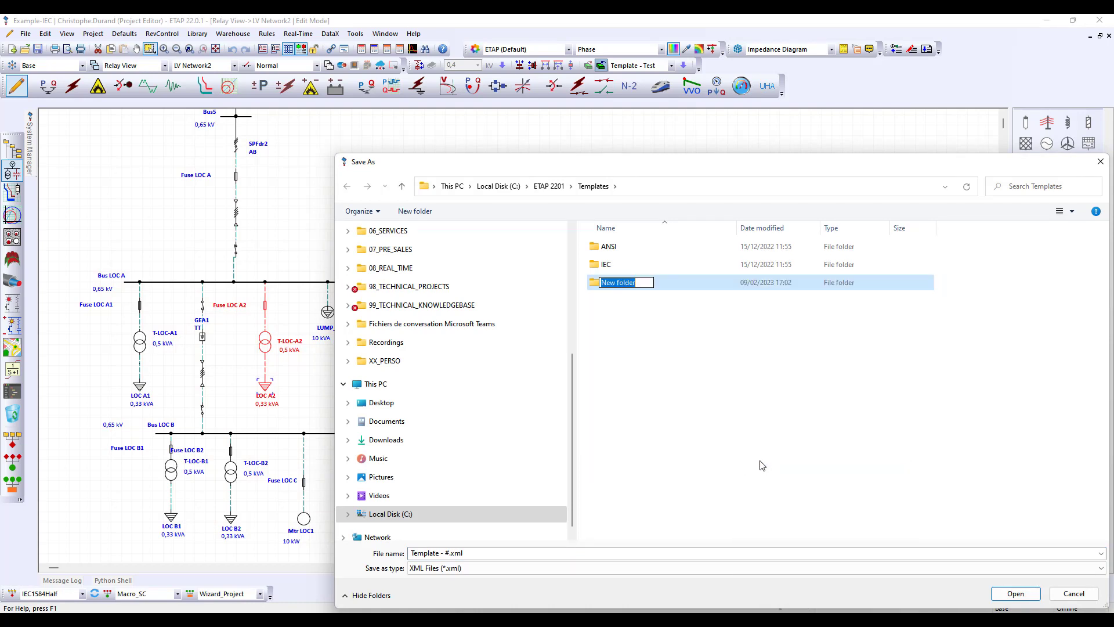
type("LV_Feed")
key("Return")
double_click(620, 283)
Save the selected branch in the LV_Feeder folder as Template - A.xml
left_click(455, 555)
left_click(451, 557)
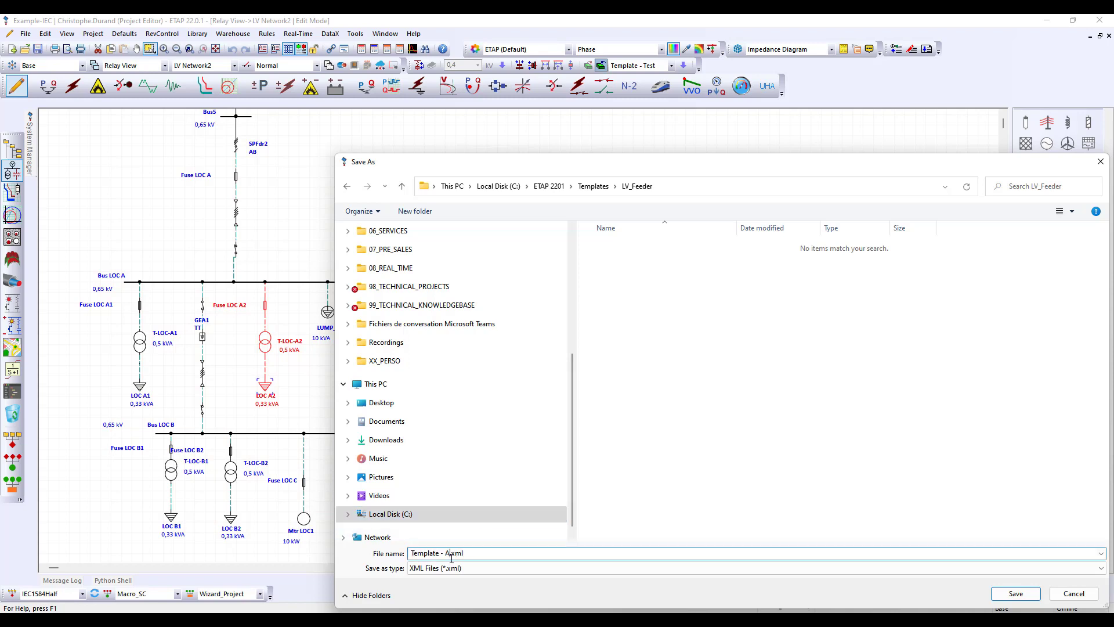
left_click(1016, 593)
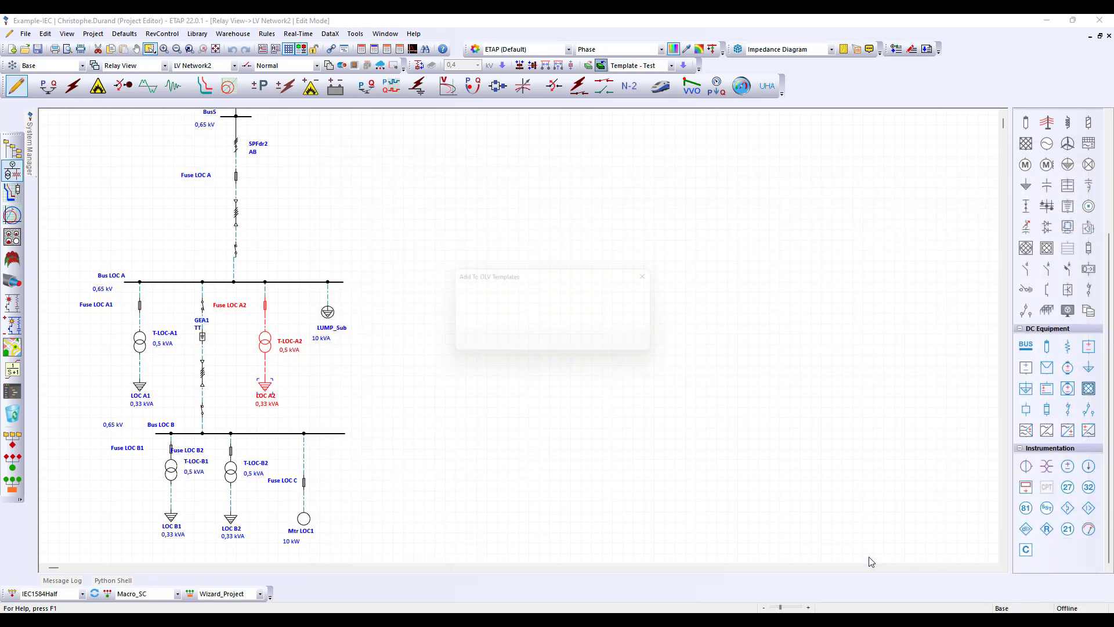
left_click(635, 346)
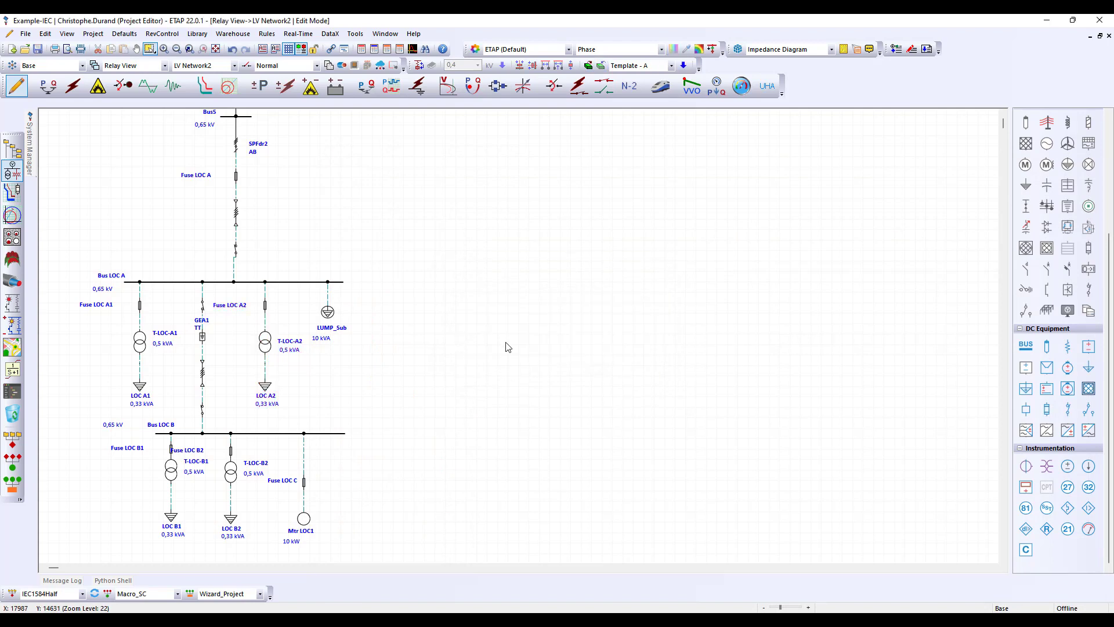
Insert Template - A from the LV_Feeder folder into the empty area beside Bus LOC A, with template IDs and properties
left_click(590, 66)
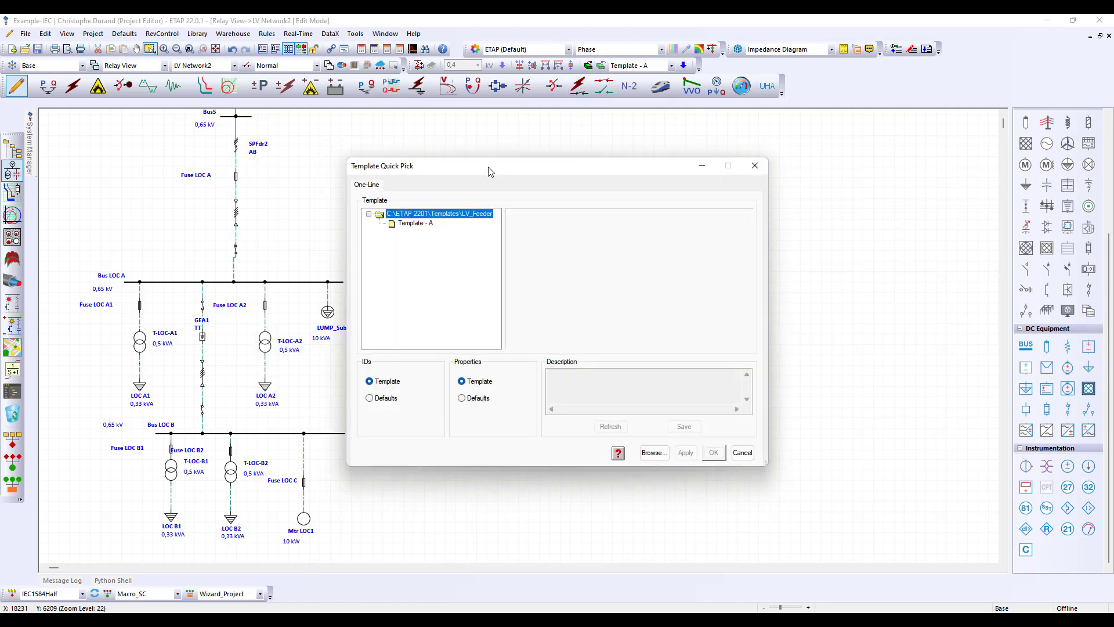
left_click(415, 224)
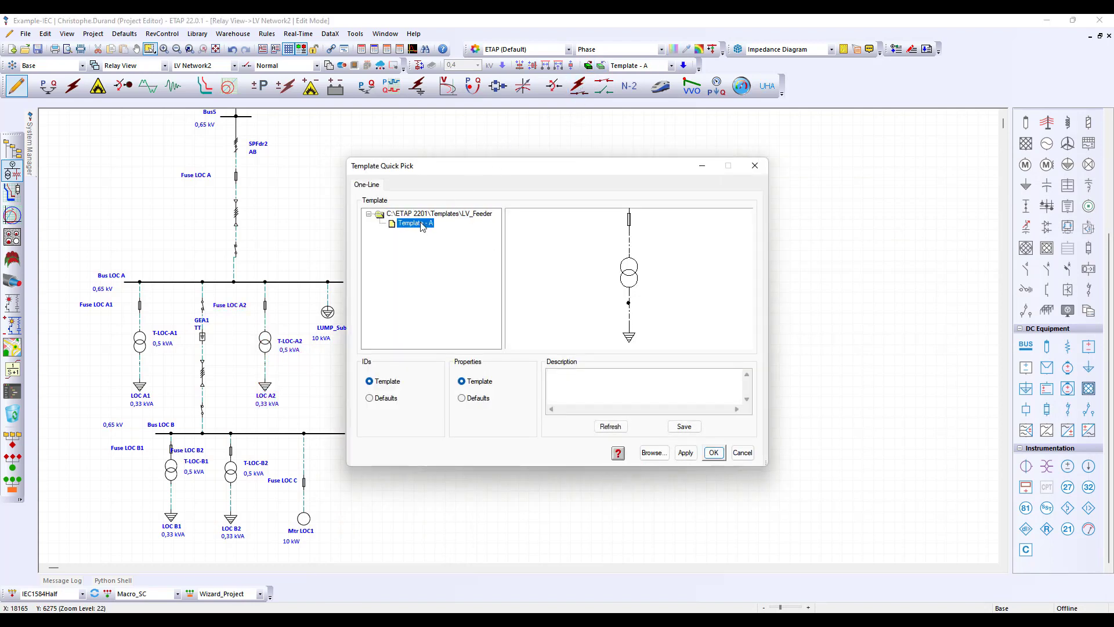
left_click(714, 453)
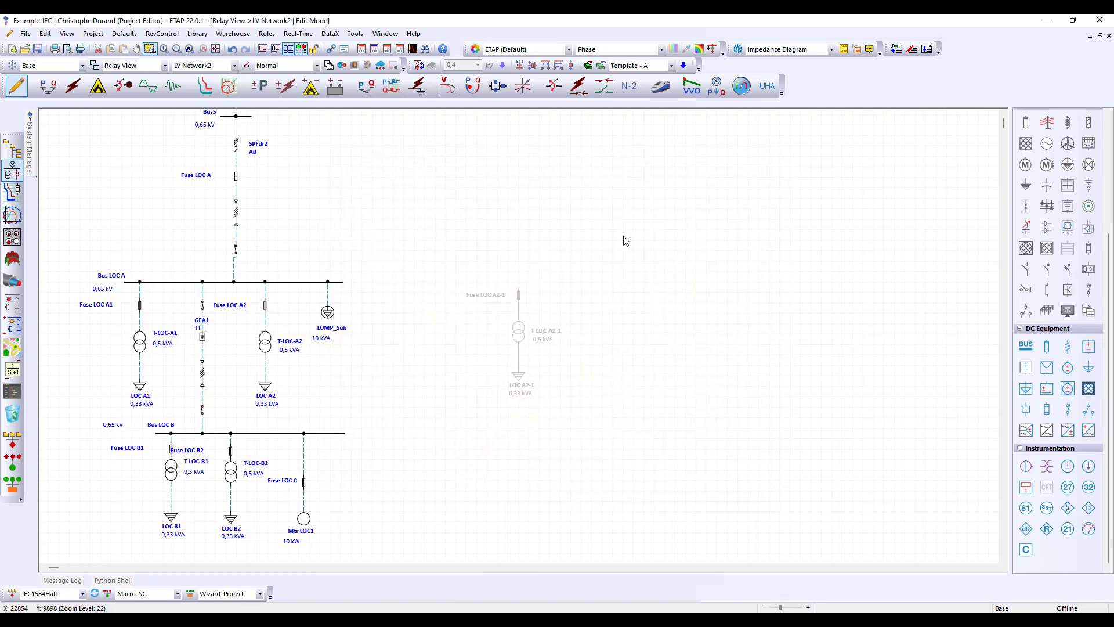
left_click(519, 336)
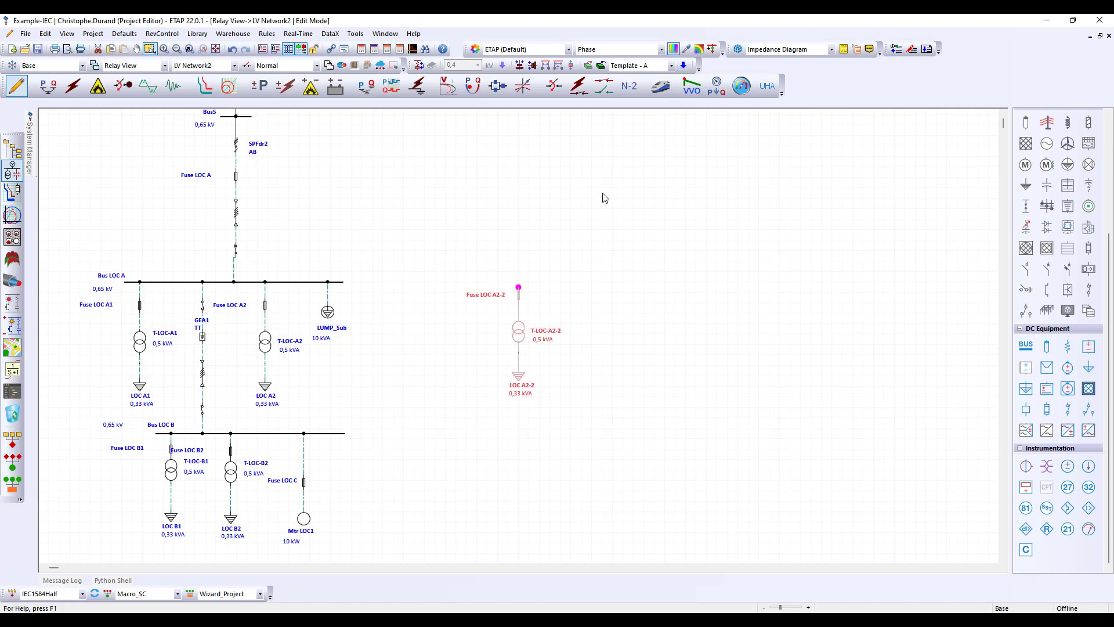
left_click(613, 335)
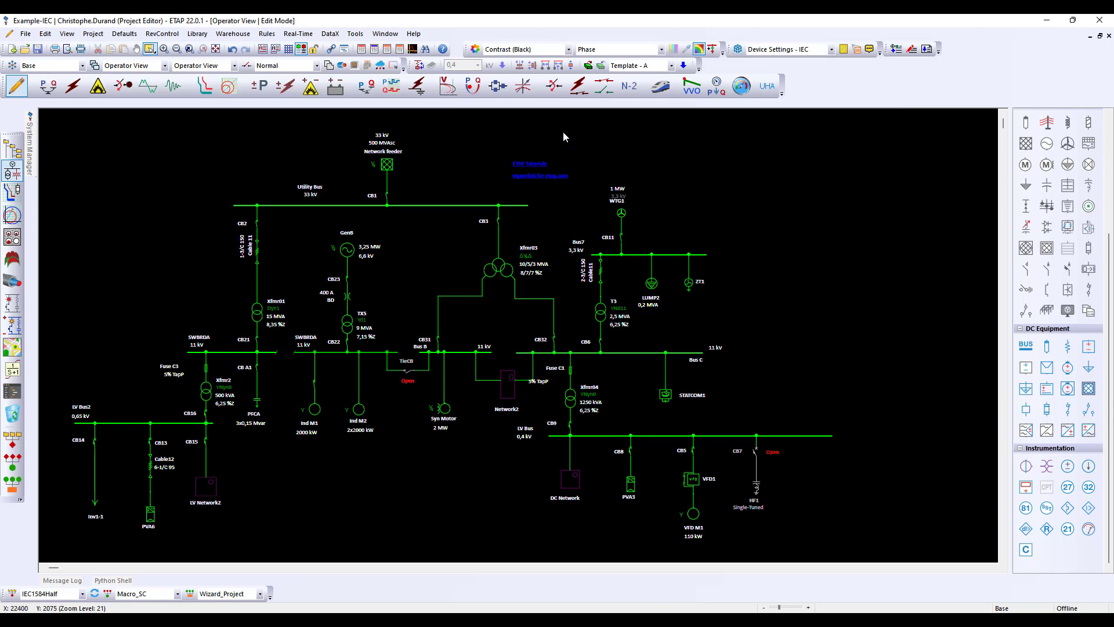
Switch the Operator View theme to ETAP (Default) and back to Contrast (Black)
left_click(569, 50)
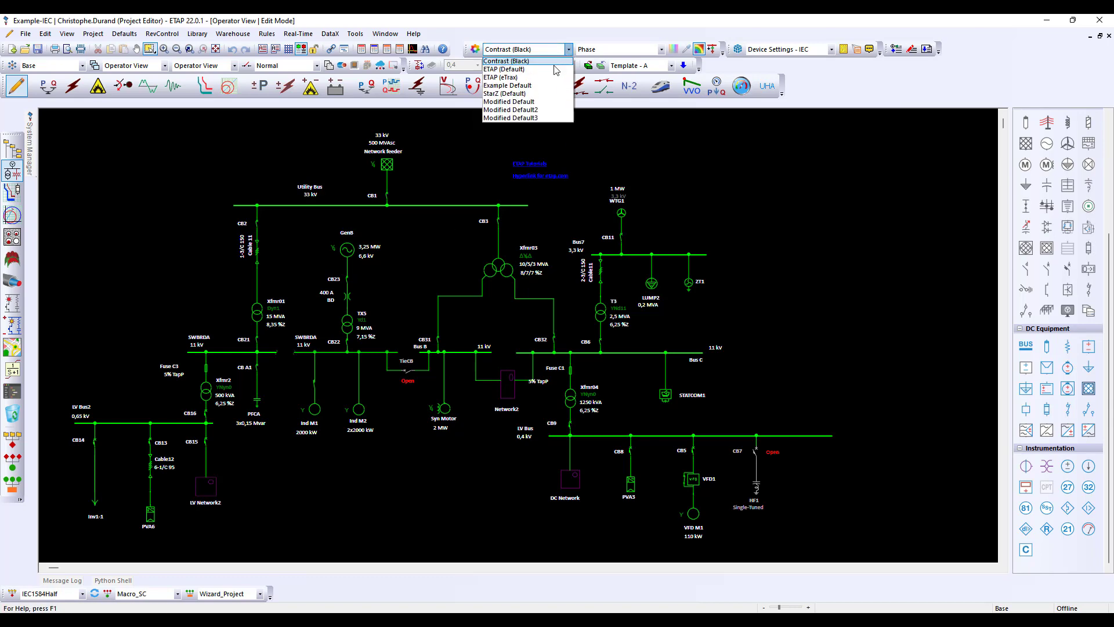
left_click(510, 69)
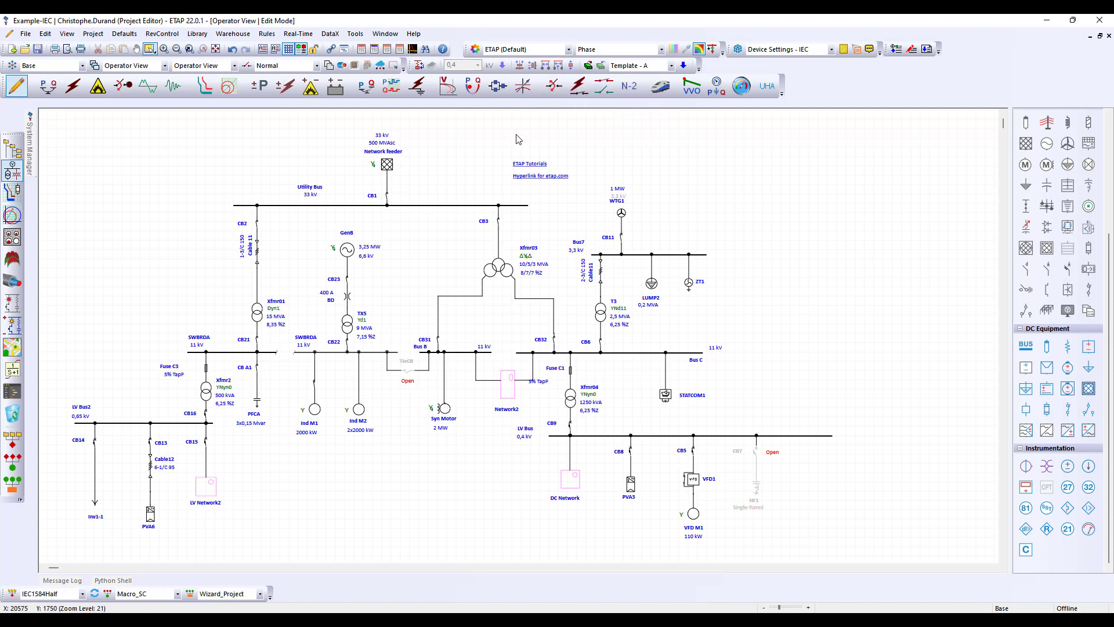
left_click(570, 50)
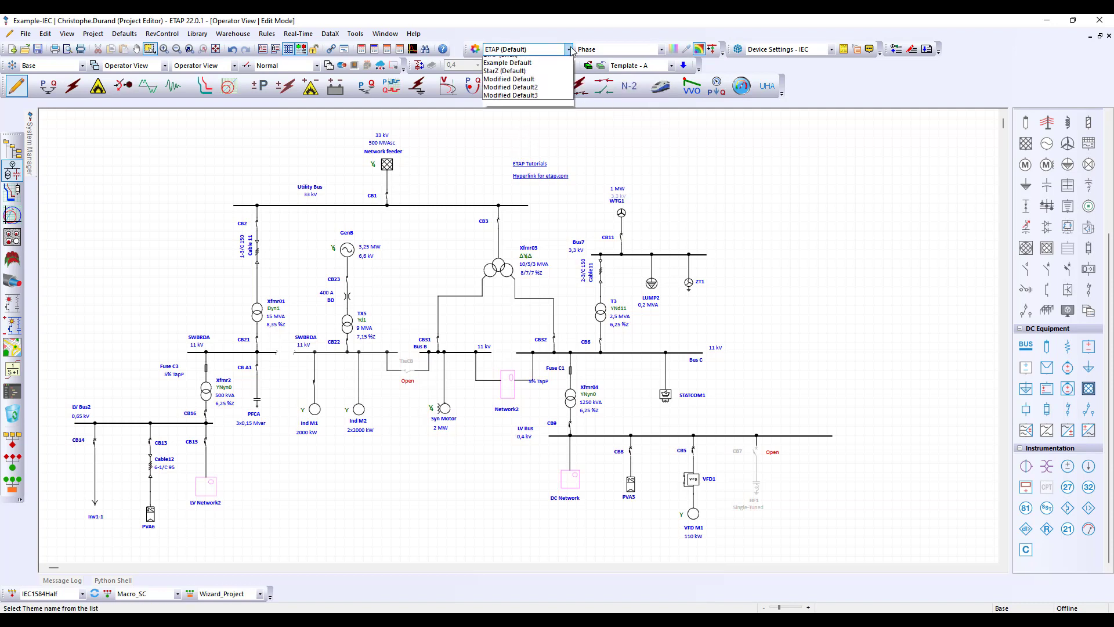
left_click(562, 62)
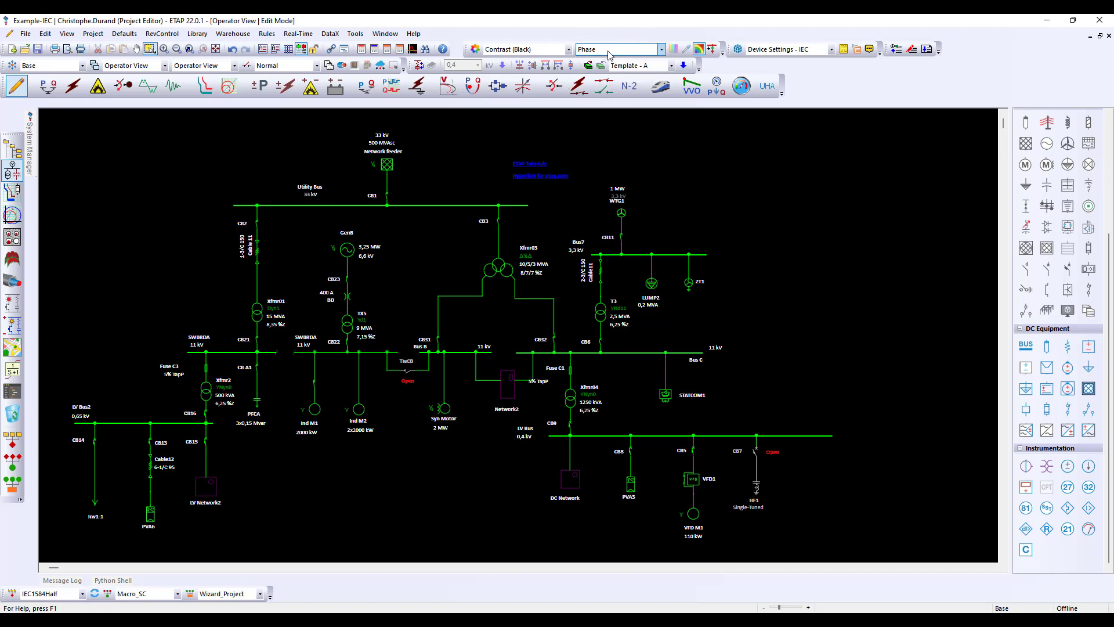
Colour-code the Operator View by Voltage, compare it with the Area coding, and return to Voltage
left_click(609, 52)
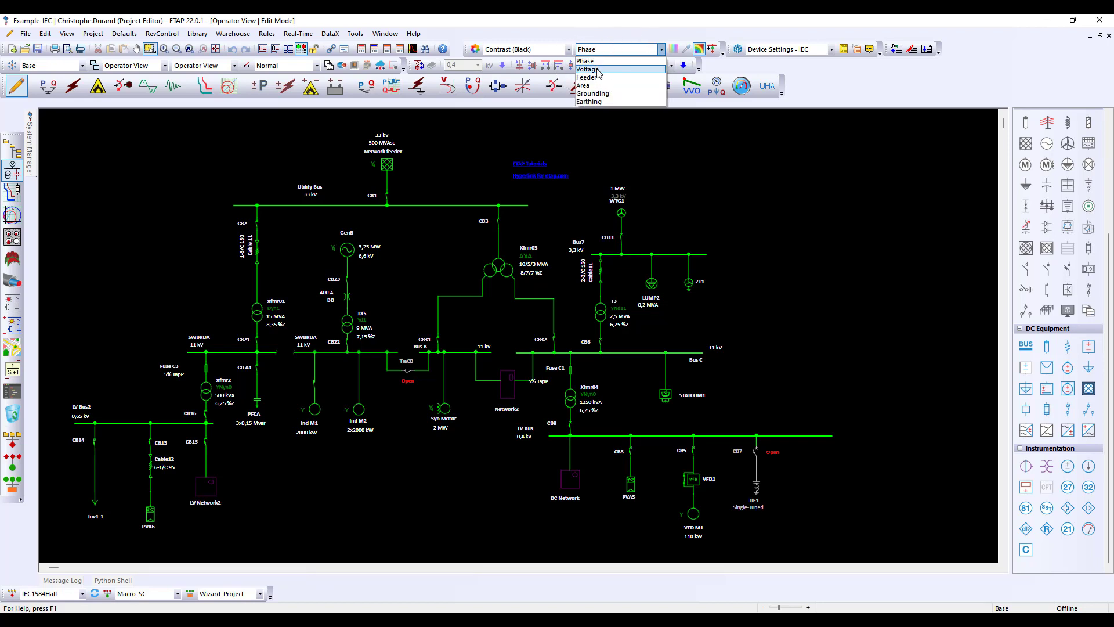
left_click(598, 69)
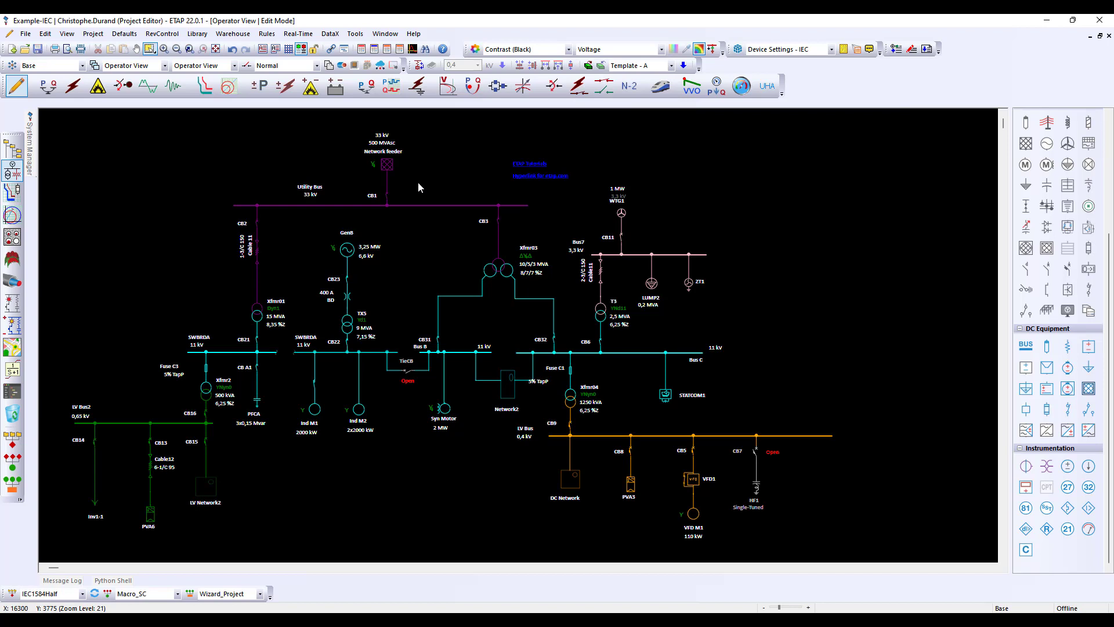
left_click(610, 52)
left_click(592, 87)
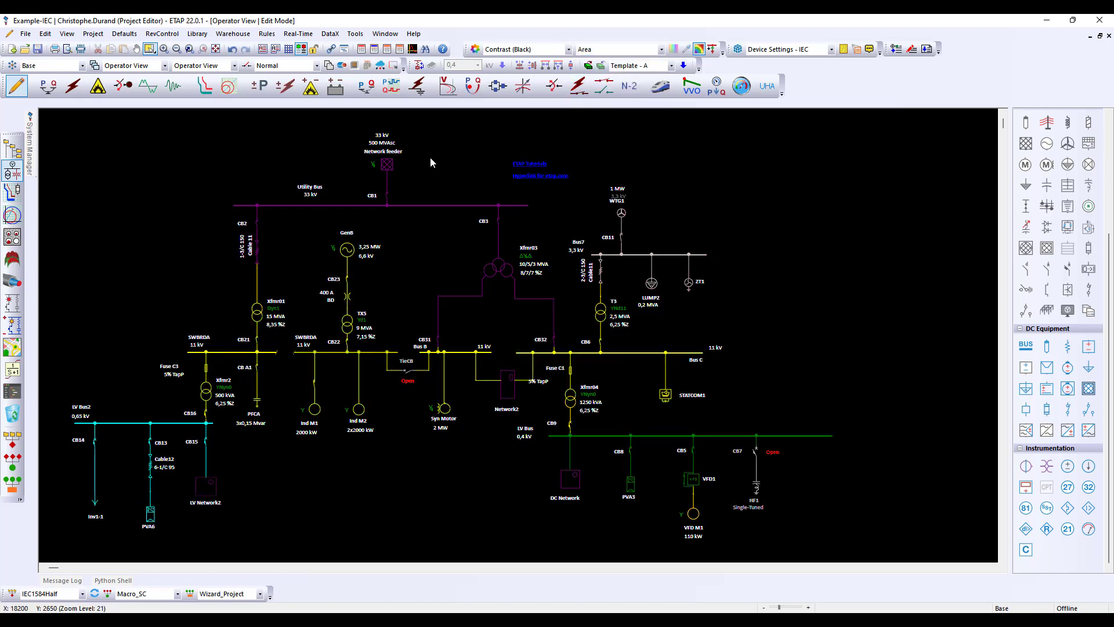
left_click(613, 51)
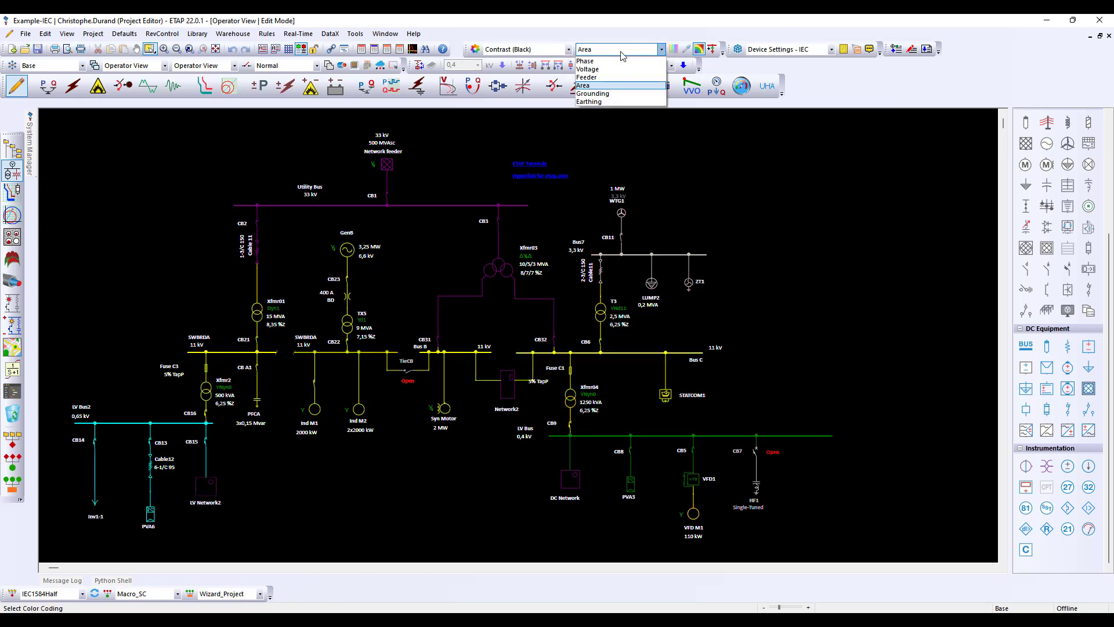
left_click(611, 71)
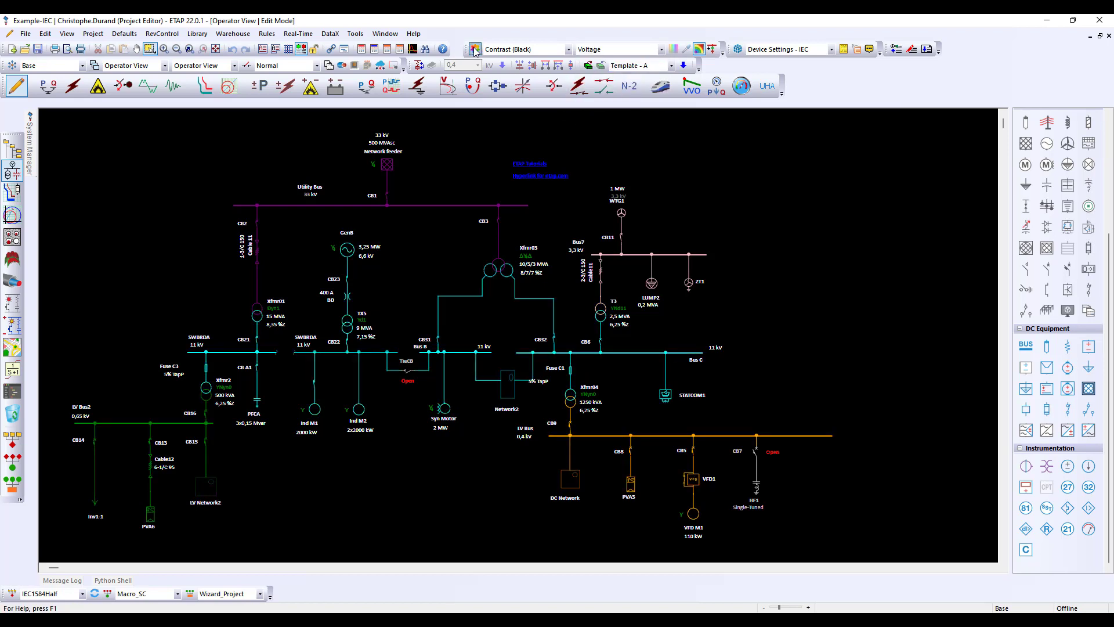
Set the 40 kV voltage colour of the Contrast (Black) theme to Plum and apply it
left_click(475, 51)
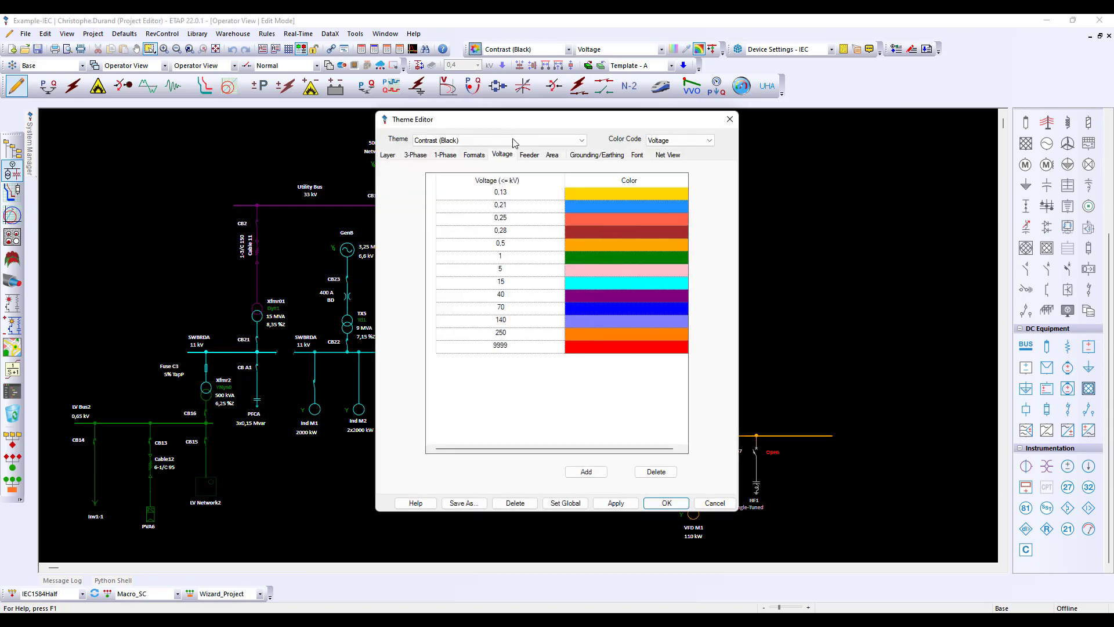
left_click(585, 295)
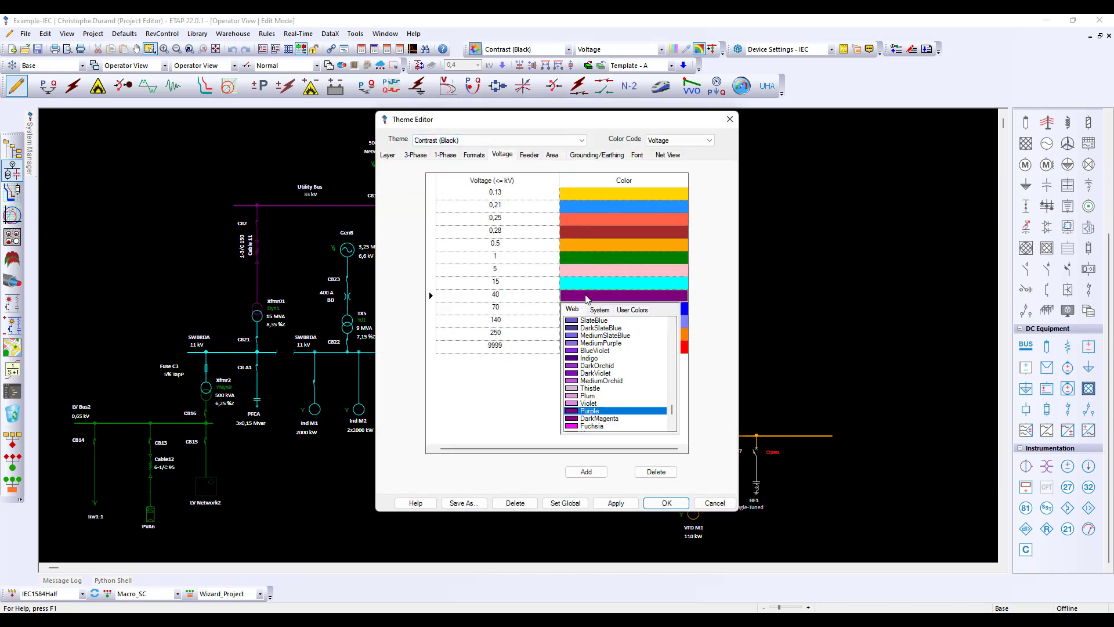
left_click(589, 396)
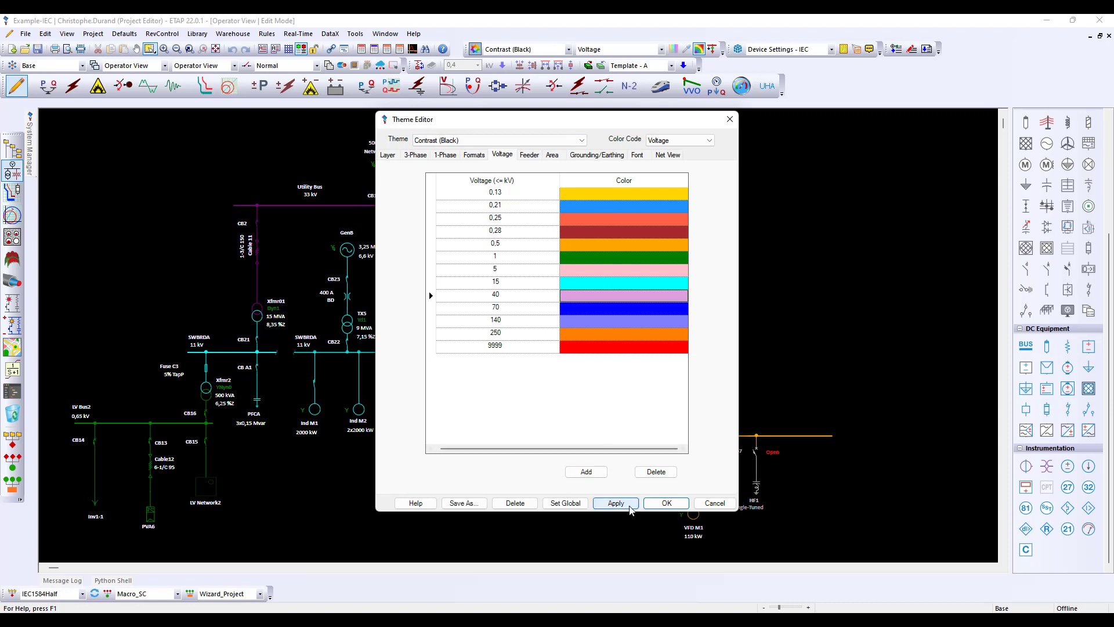
left_click(631, 506)
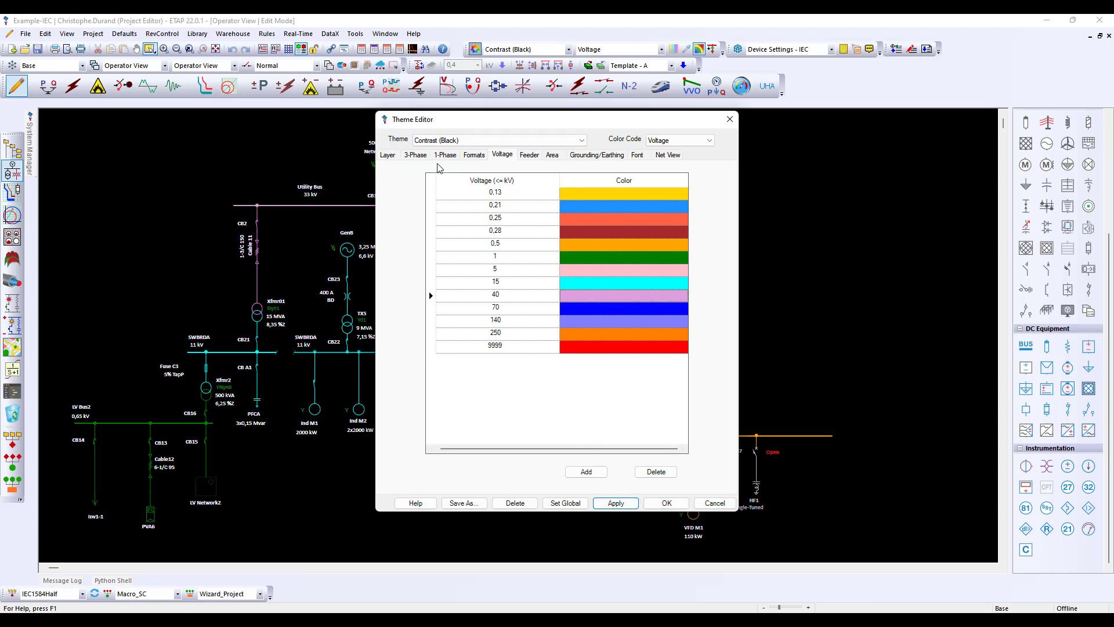
Examine the theme's area colour settings, including the available colours and the editable name of Area 1
left_click(551, 157)
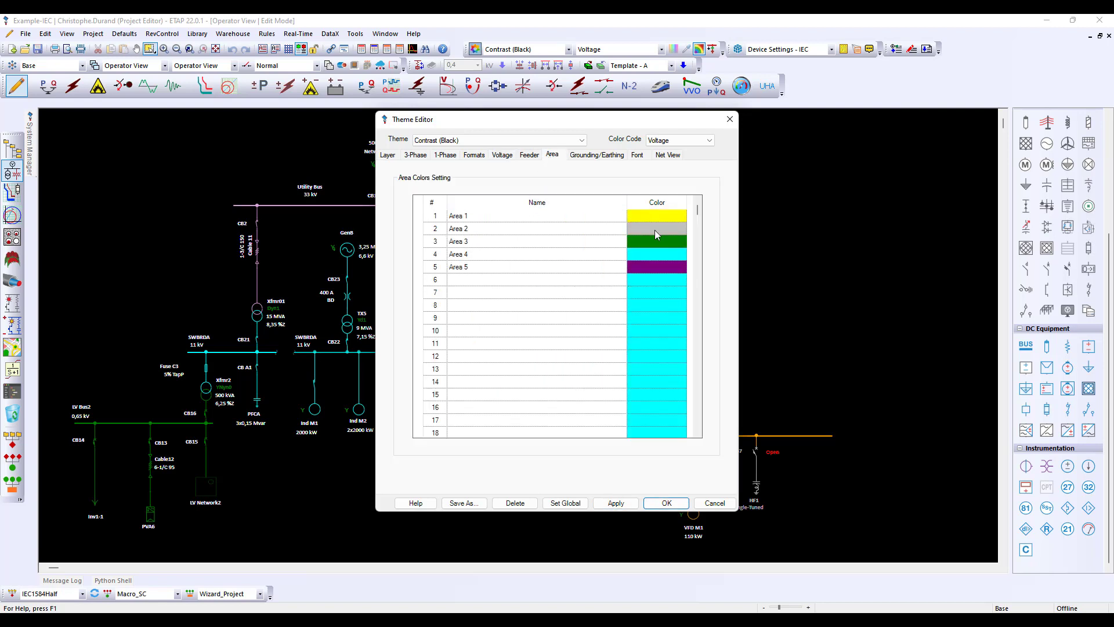
left_click(670, 218)
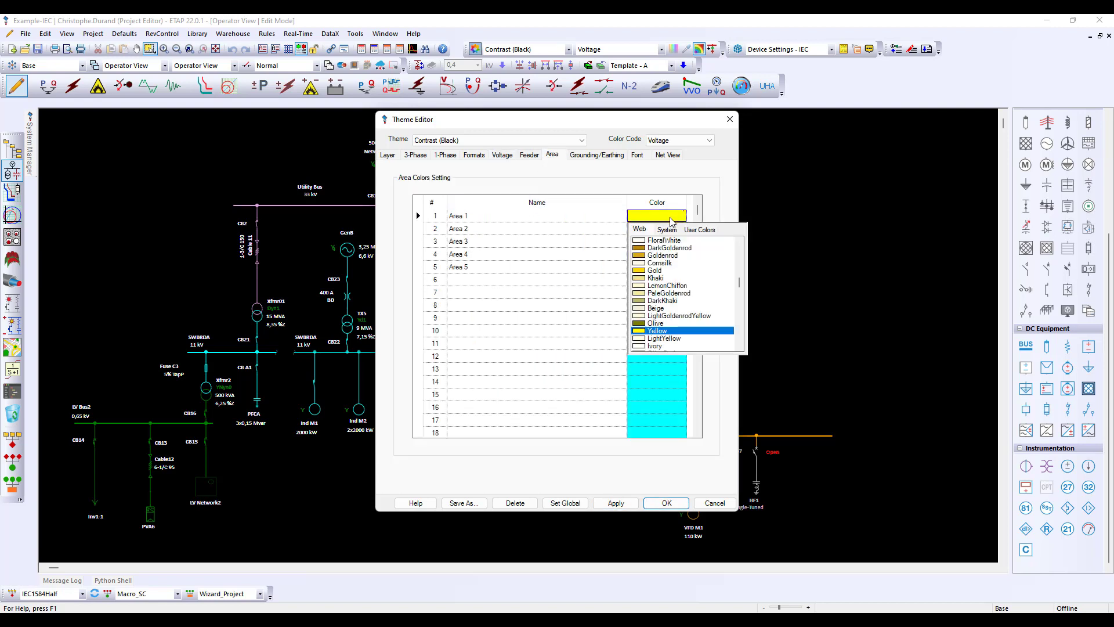
left_click(592, 216)
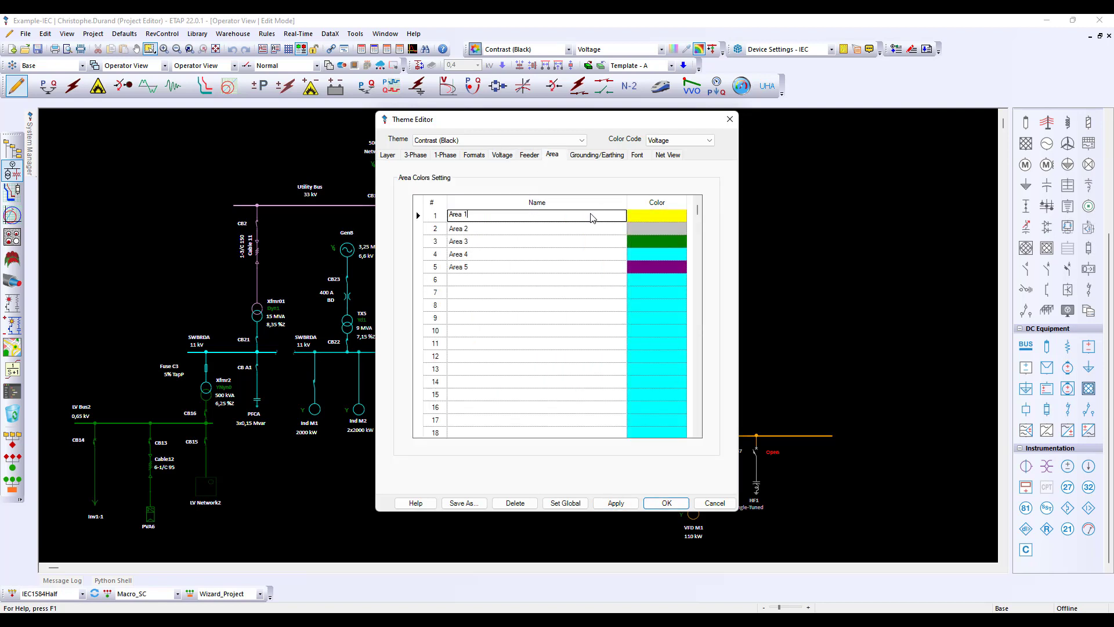
Review the theme's 3-phase standard element colours, checking the choices for energized and de-energized AC elements
left_click(417, 155)
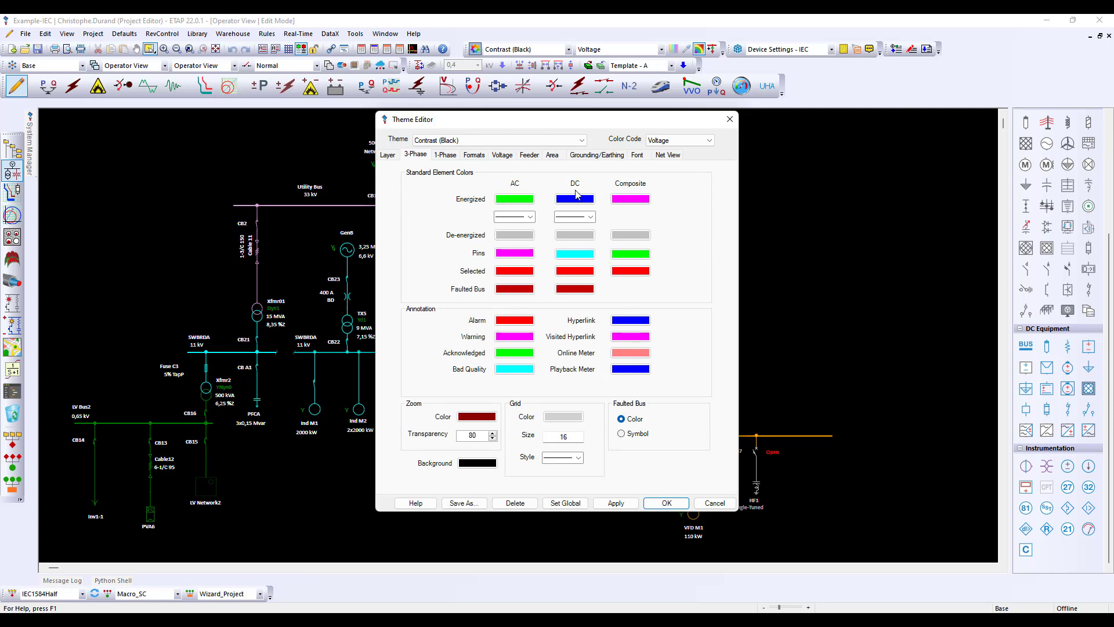
left_click(503, 204)
left_click(503, 203)
left_click(502, 239)
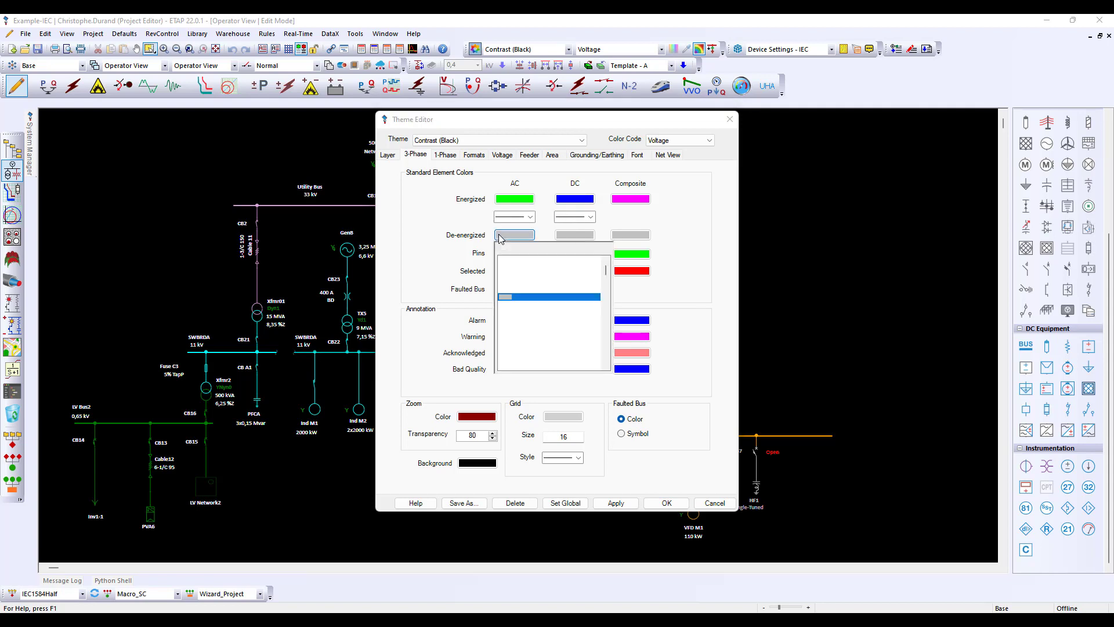
left_click(500, 236)
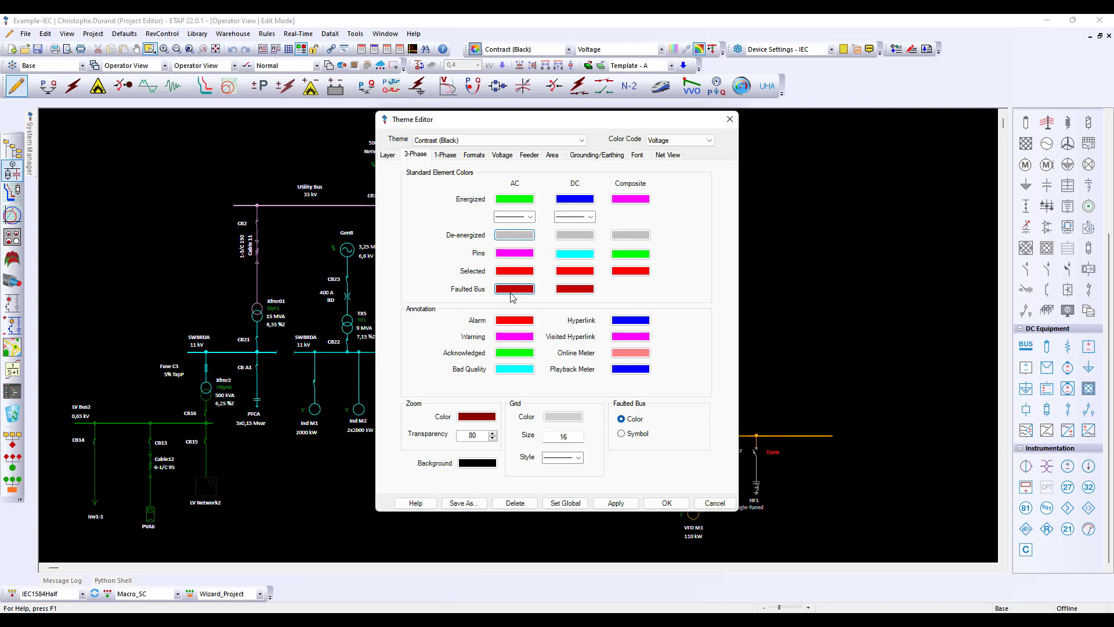
Switch the faulted bus display to Symbol and back to Color, and set the grid size to 4
left_click(633, 436)
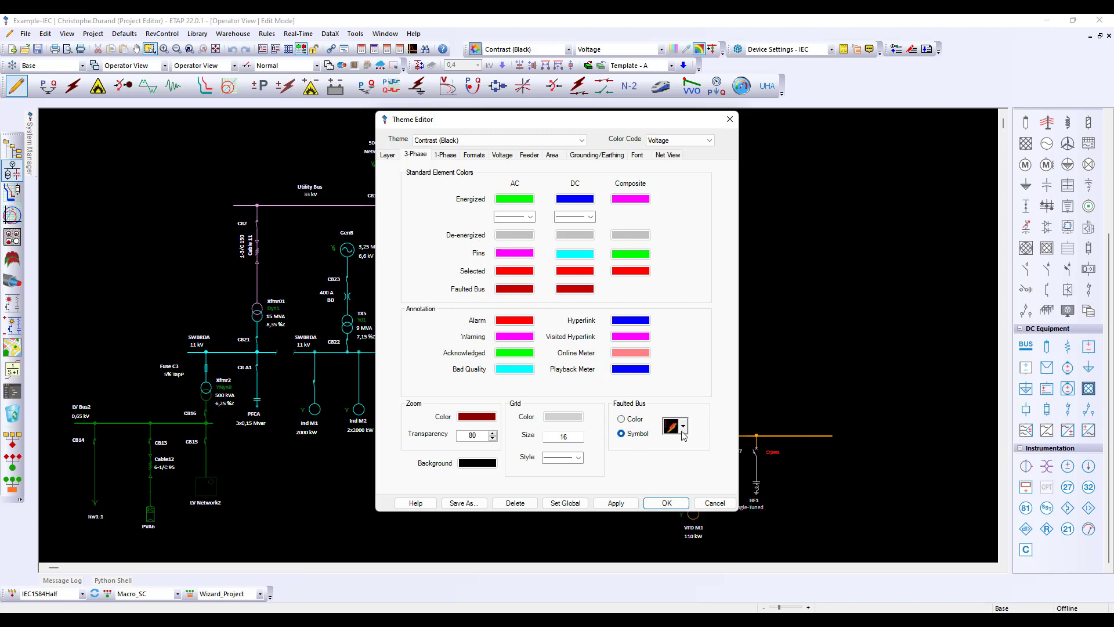
left_click(631, 422)
type("4")
left_click(563, 417)
left_click(573, 422)
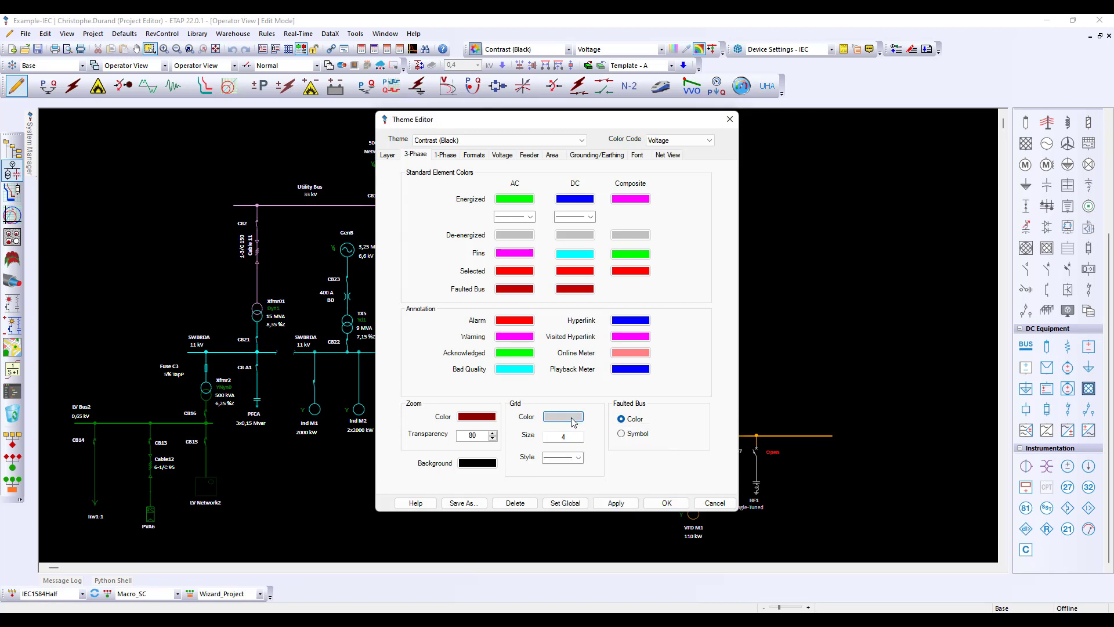
Set the Current result format to kA, with the first range limit at 1 and its precision at 5
left_click(475, 156)
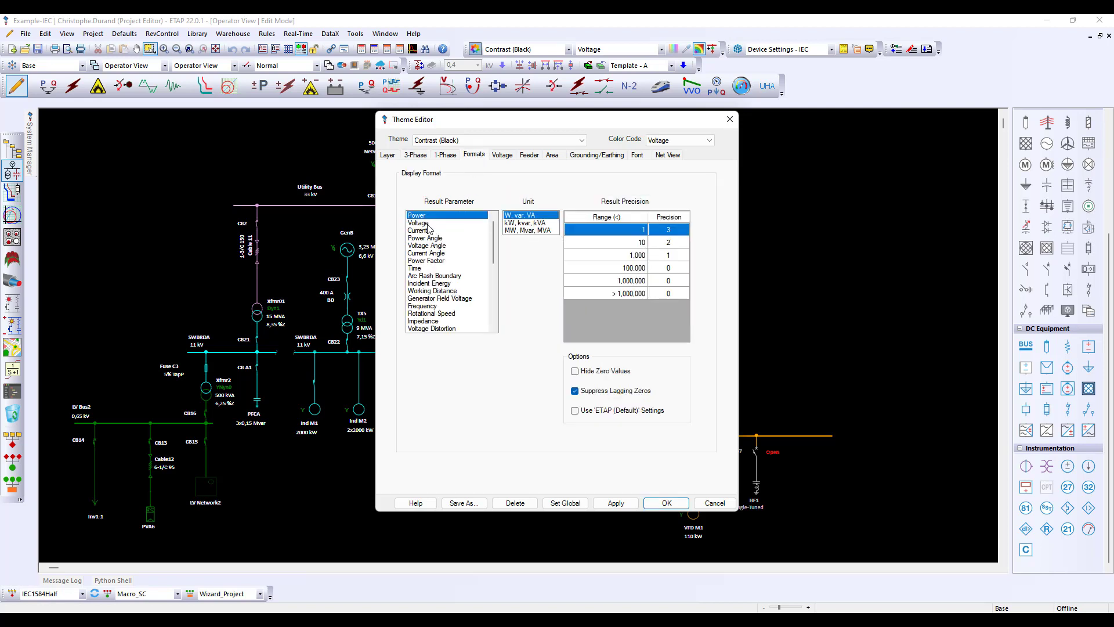
left_click(675, 232)
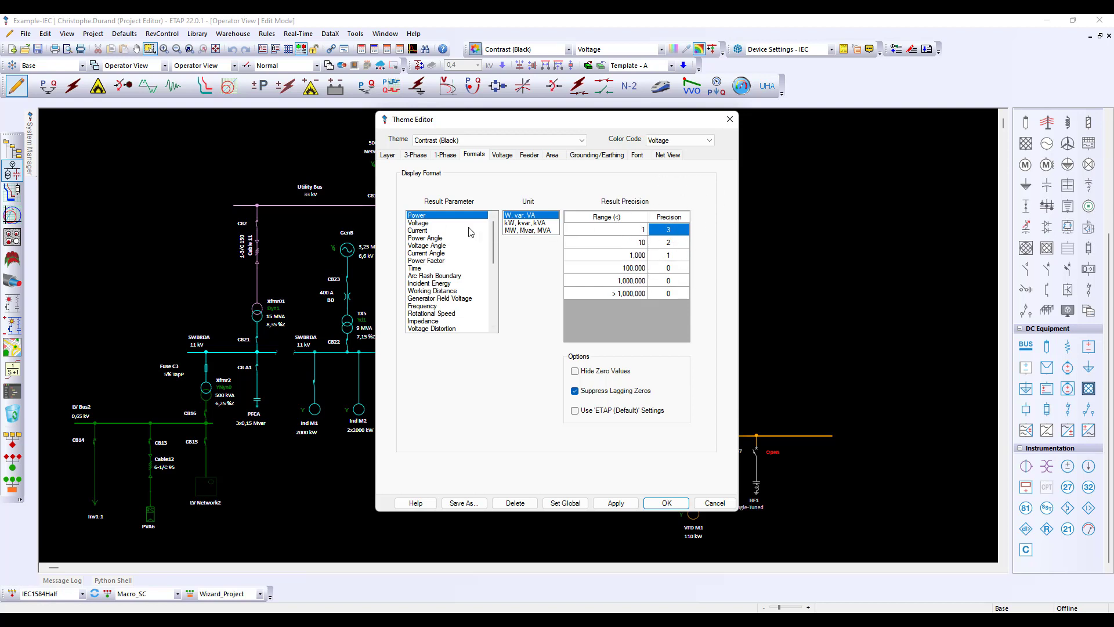
left_click(427, 232)
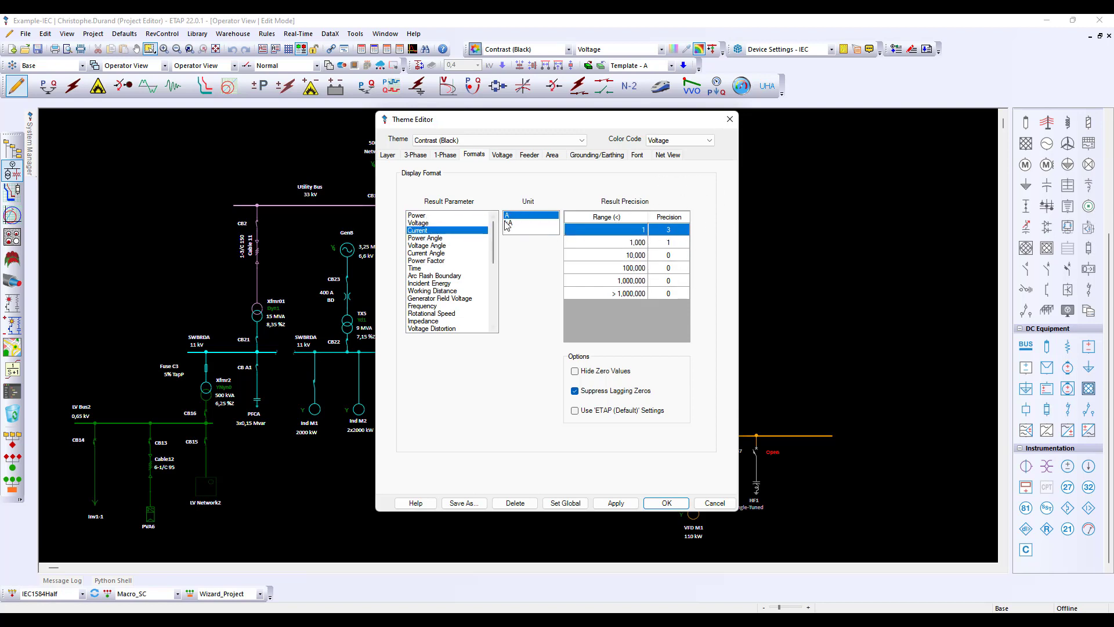
left_click(512, 223)
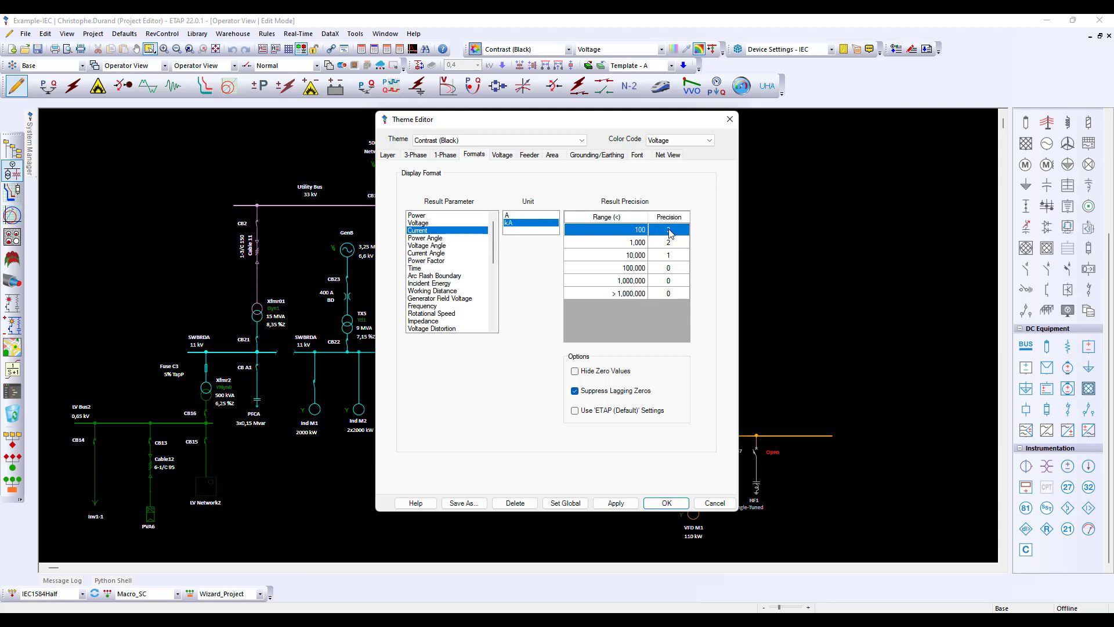
left_click(642, 235)
left_click(642, 234)
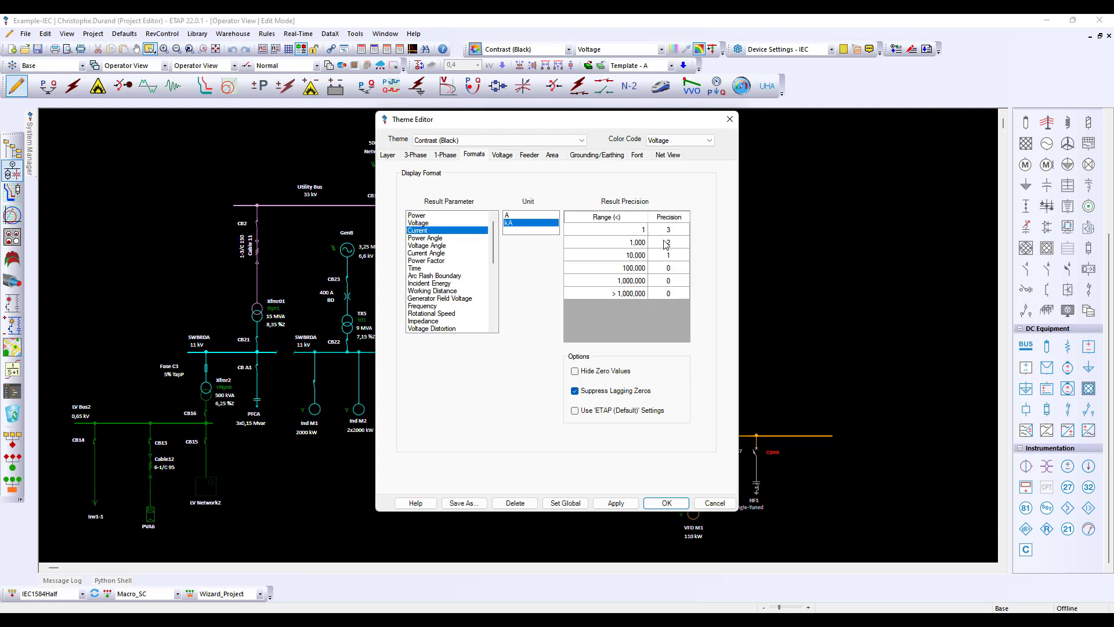
left_click(643, 247)
left_click(672, 232)
left_click(676, 230)
left_click(627, 235)
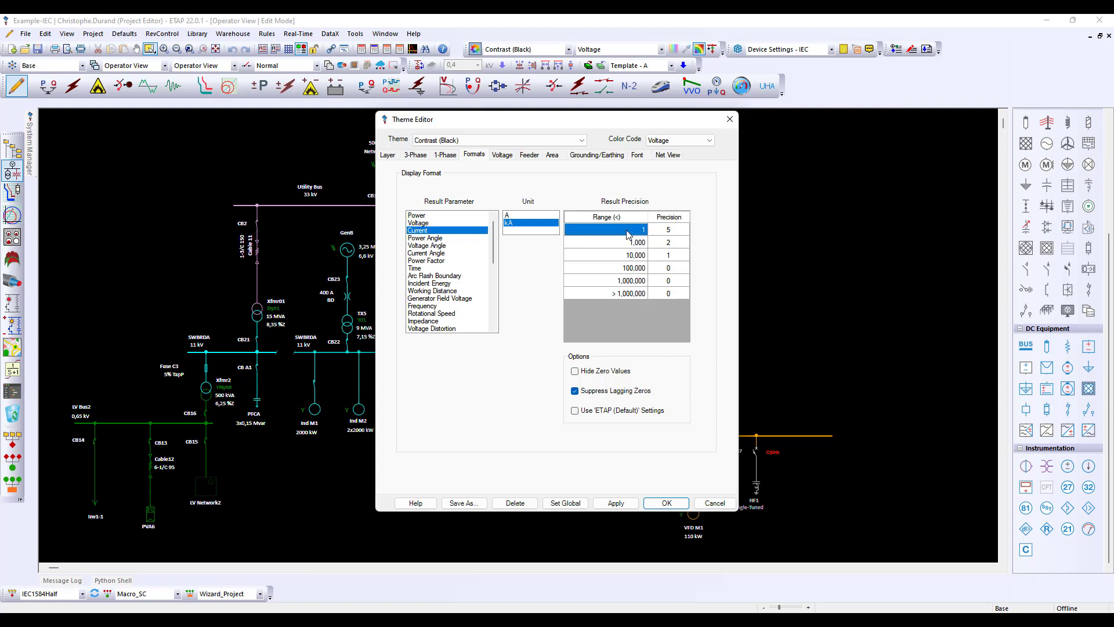
left_click(664, 247)
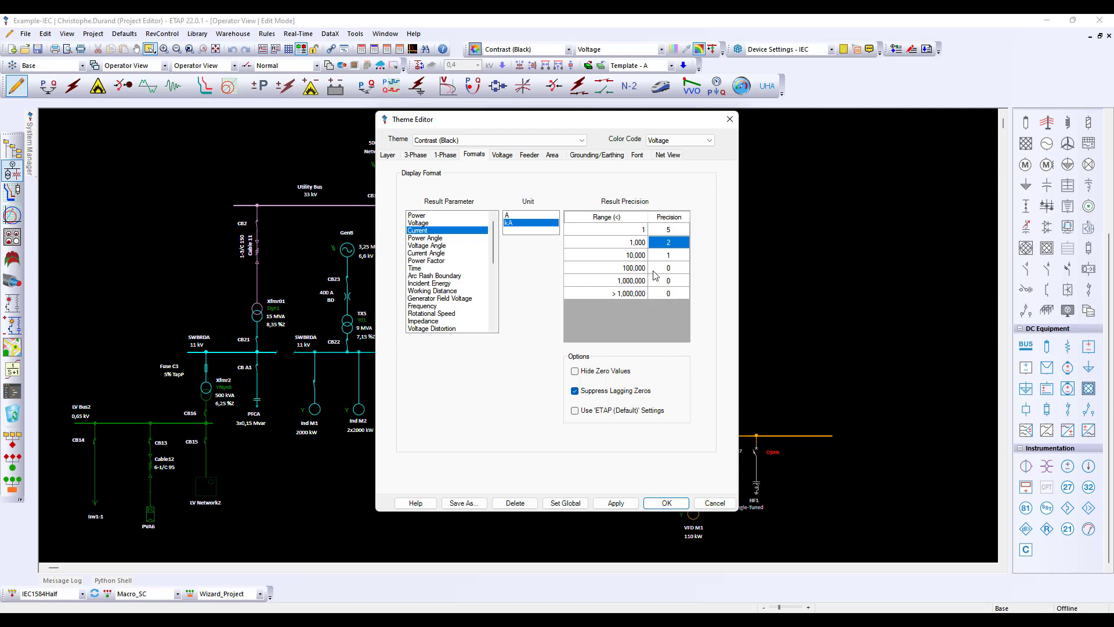
Review the display formats and precision ranges for Voltage Angle, Current Angle and Power Factor
left_click(439, 246)
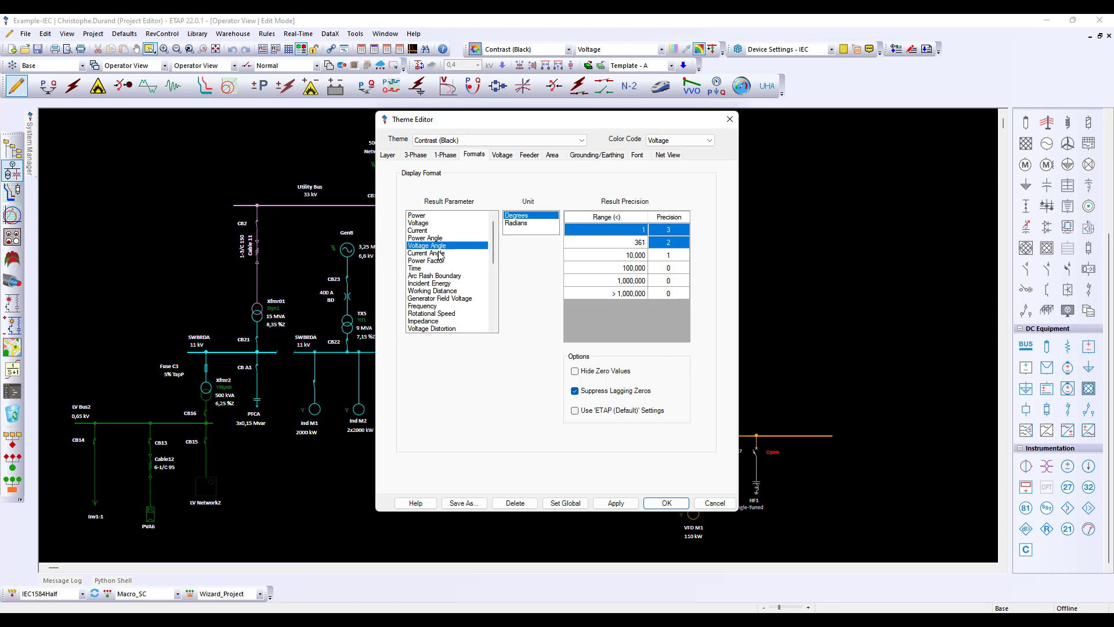
left_click(440, 255)
left_click(437, 262)
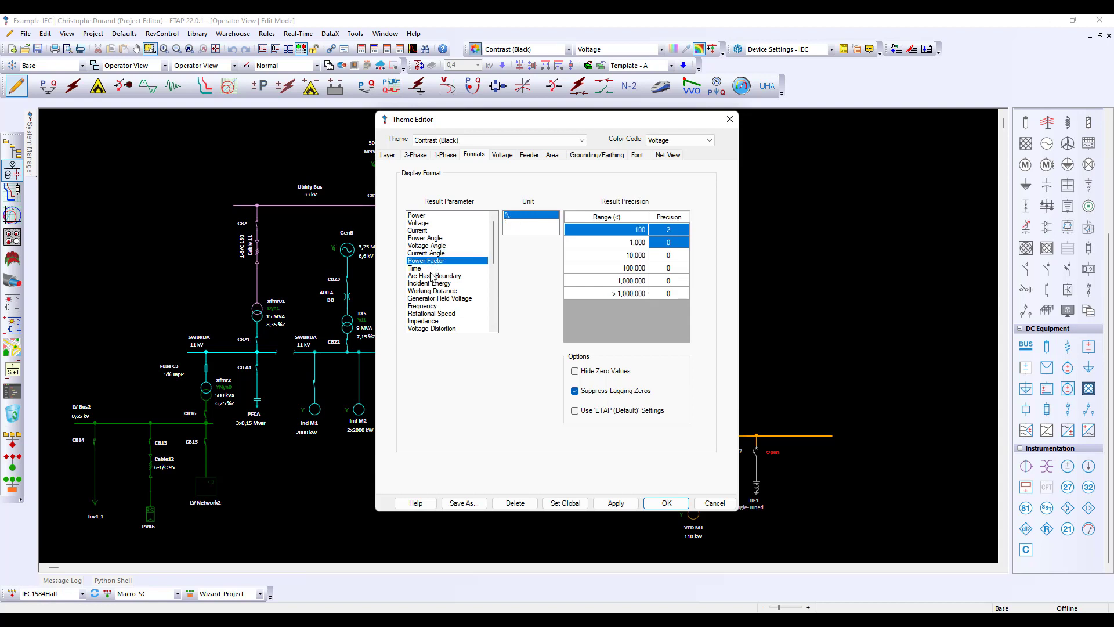
left_click_drag(604, 234, 597, 281)
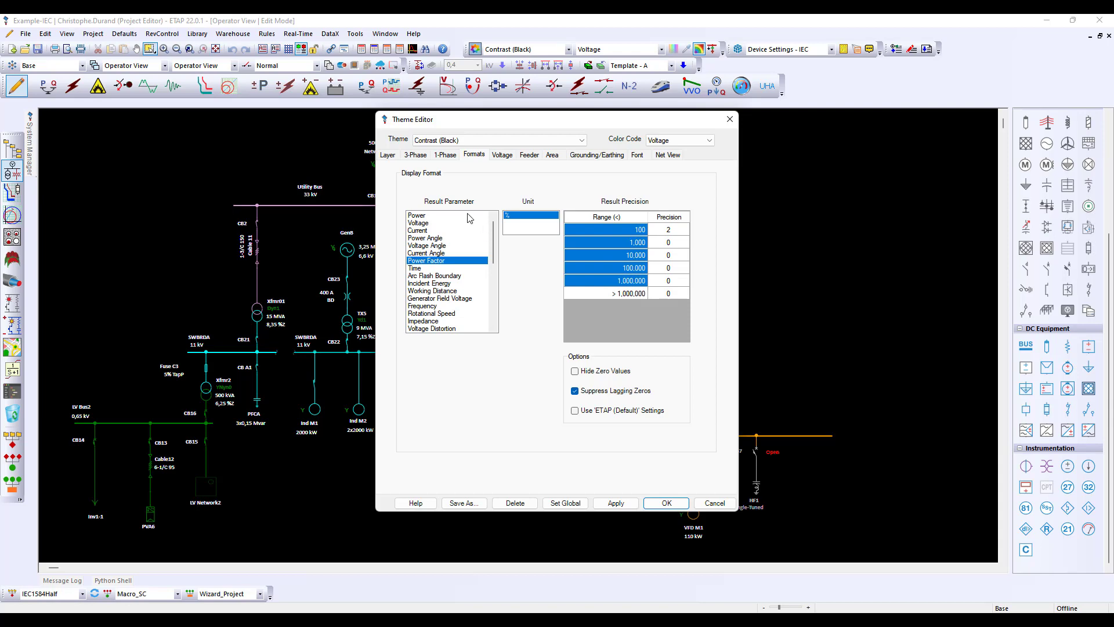
Check the layer and symbol zoom thresholds, close the Theme Editor, and zoom the Operator View out to level 16
left_click(387, 155)
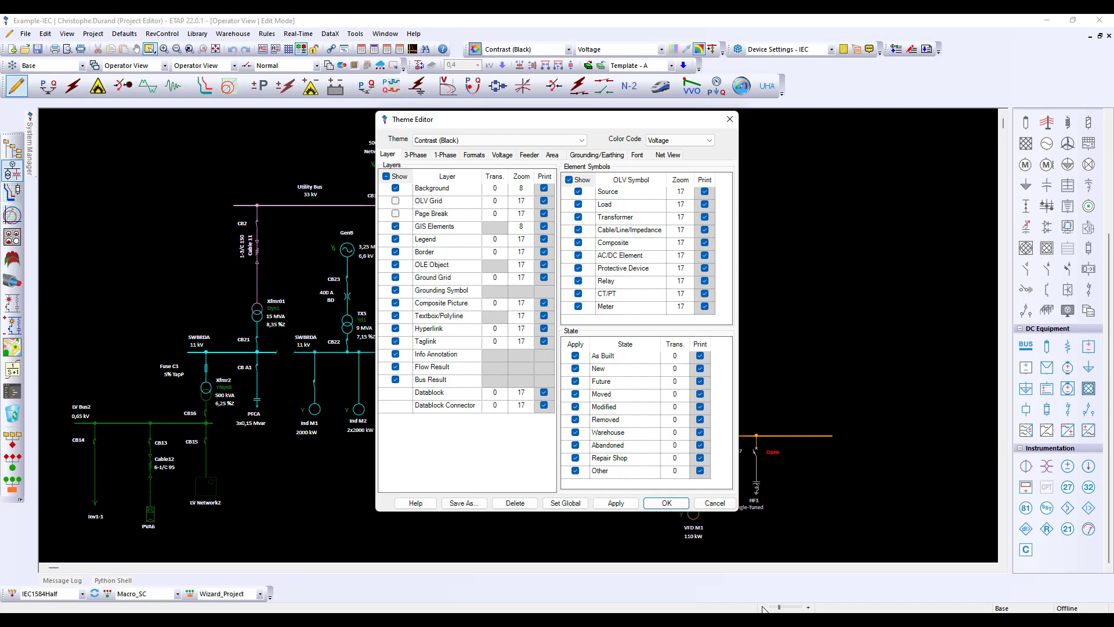
key("Escape")
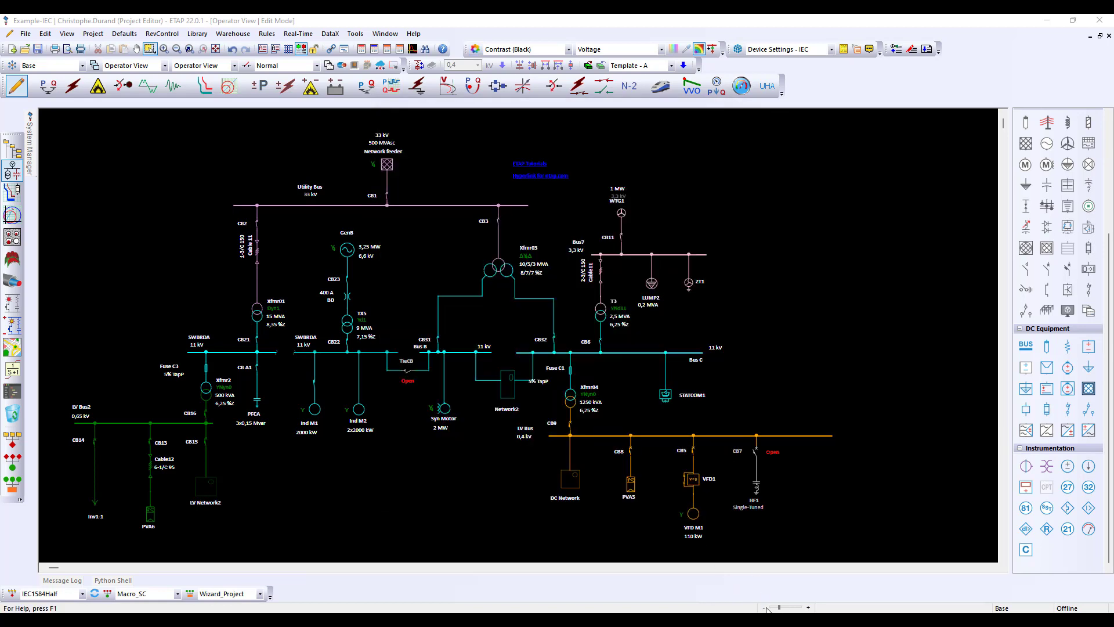
left_click(765, 607)
left_click(765, 607)
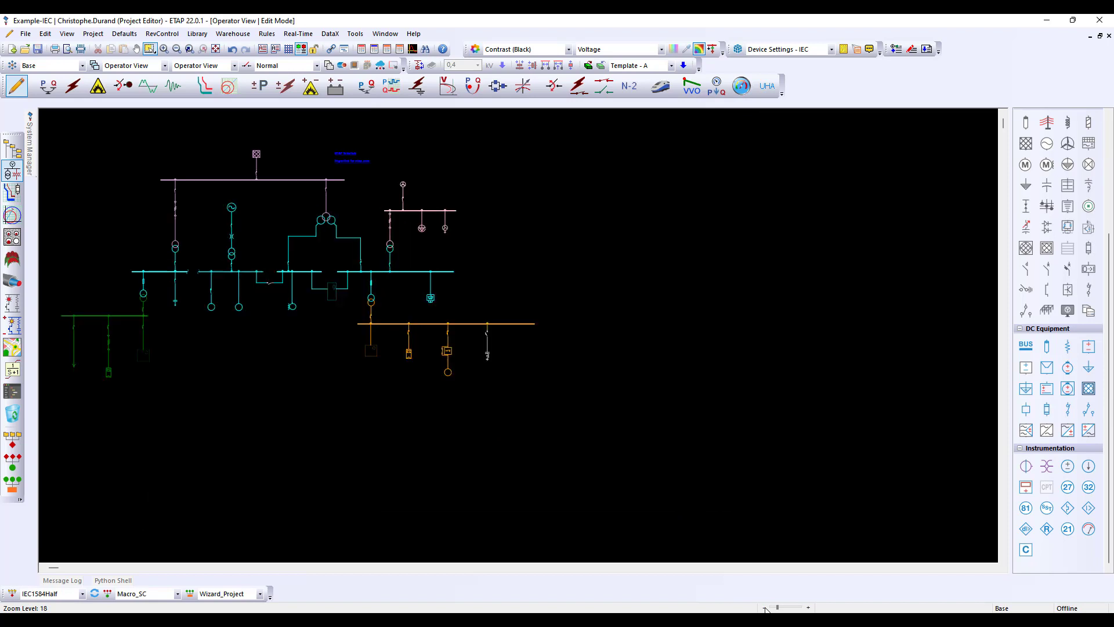
left_click(765, 608)
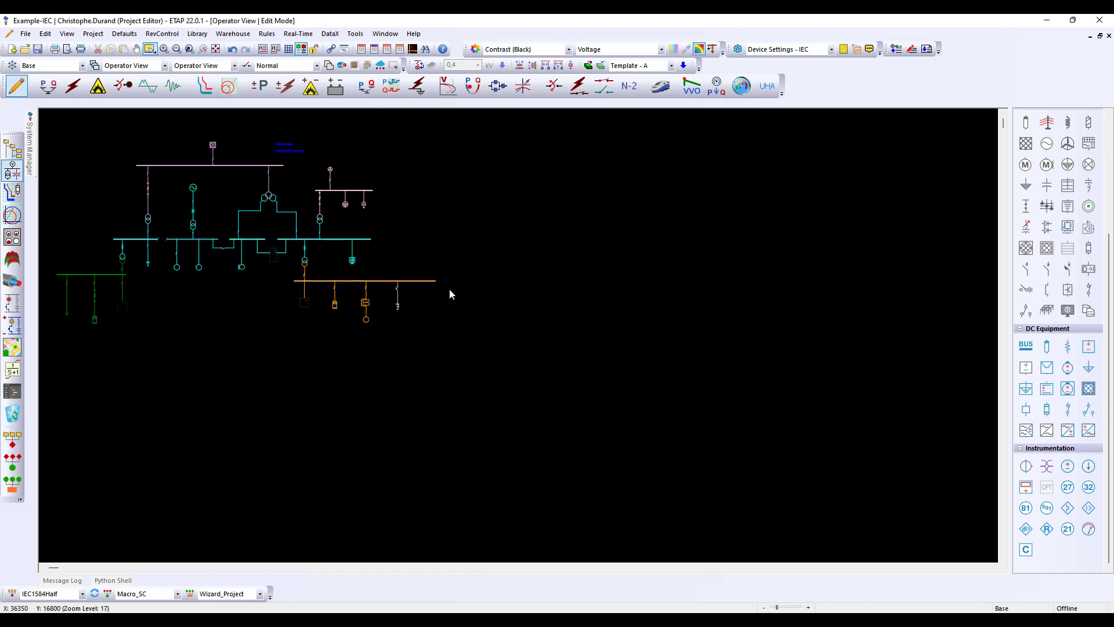
left_click(765, 607)
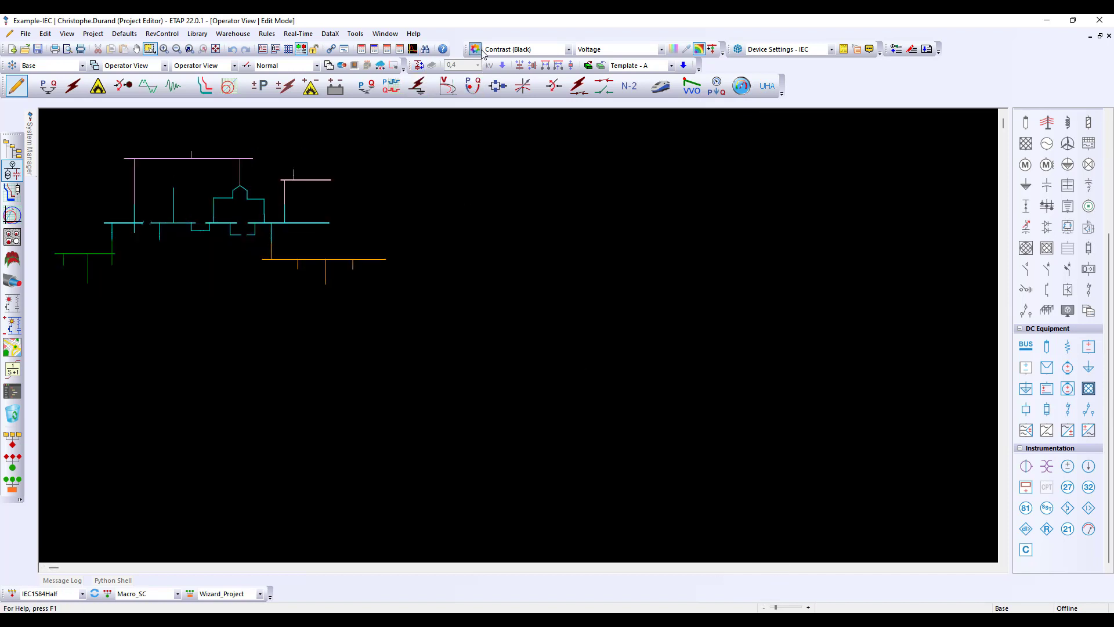
Set the Transformer symbol's zoom threshold to 15 in the Contrast (Black) theme and apply it
left_click(476, 49)
left_click(388, 155)
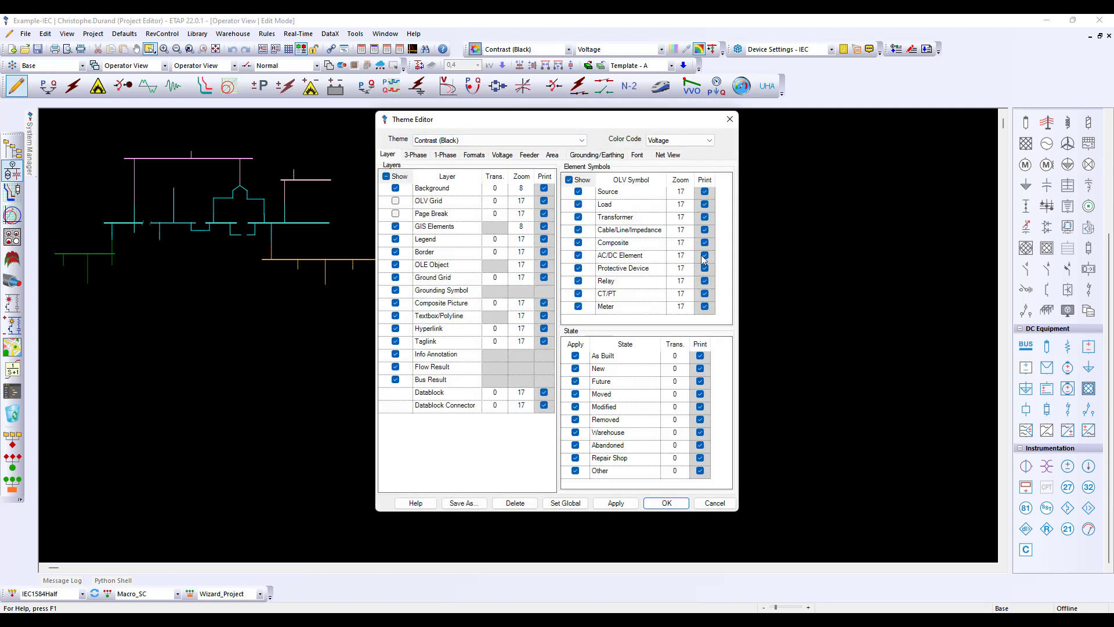
left_click(686, 222)
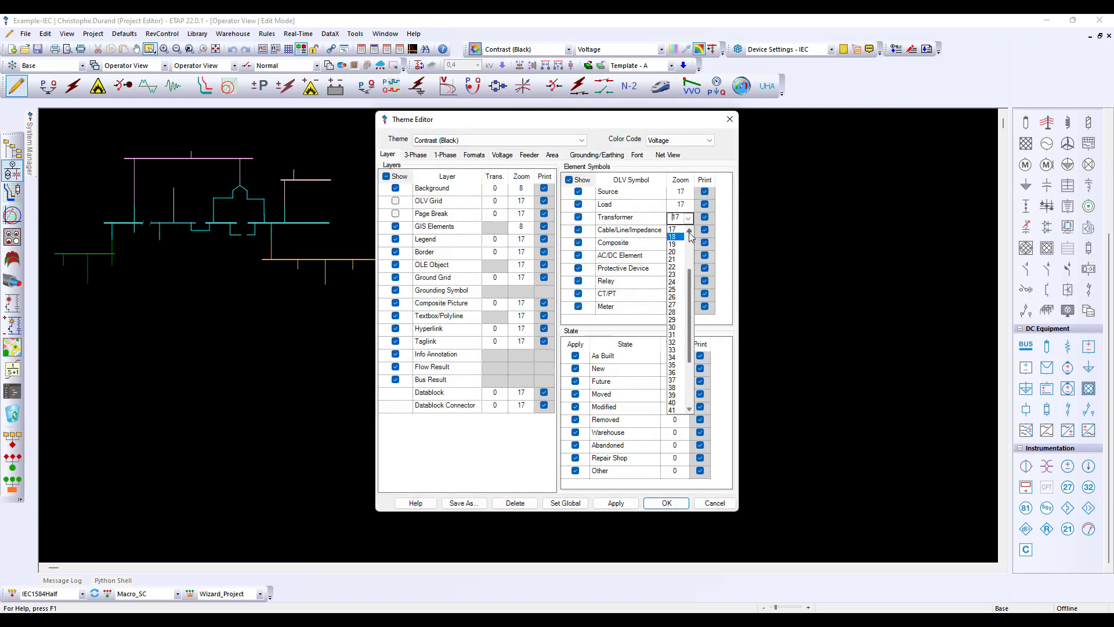
left_click(683, 233)
left_click(616, 503)
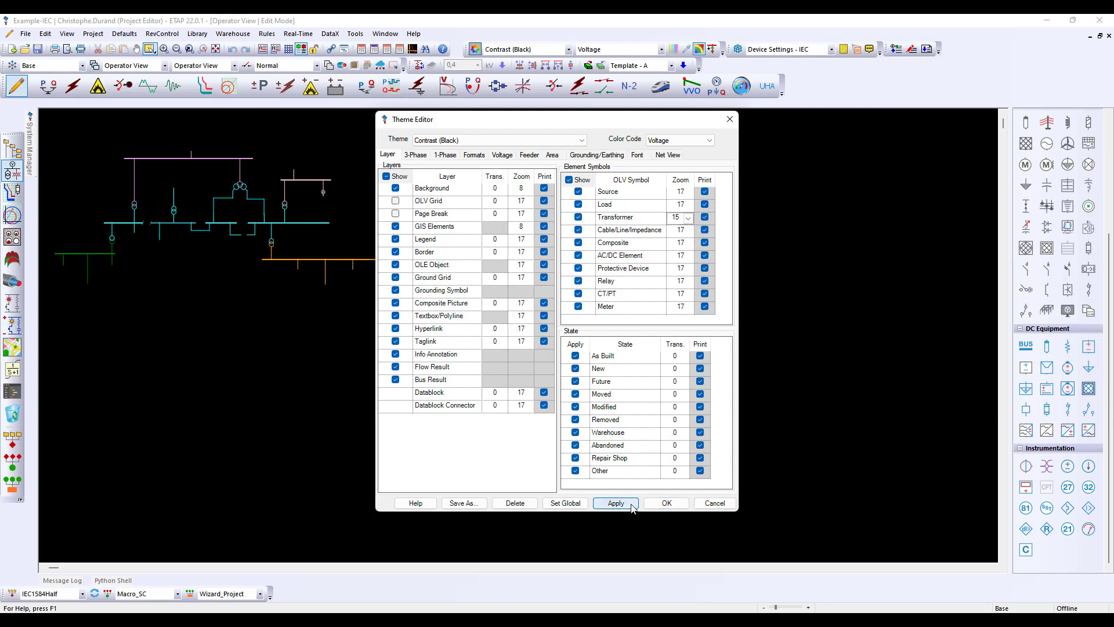
left_click(665, 504)
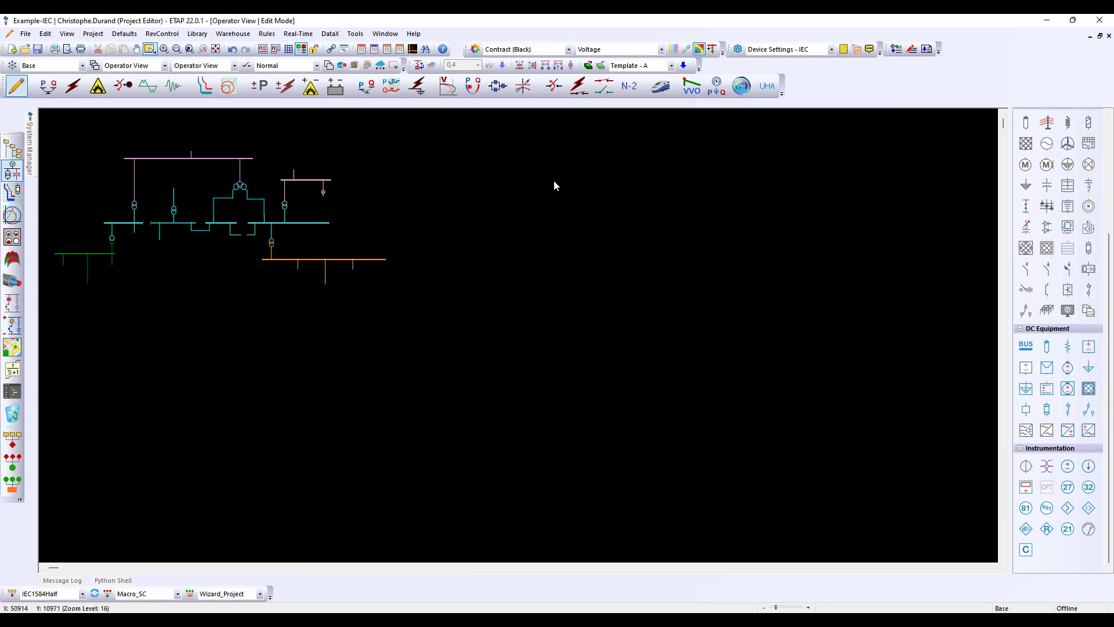
Review the theme's font settings, checking the ID annotation's fonts and the Bus result's colours, and close the Theme Editor
left_click(479, 50)
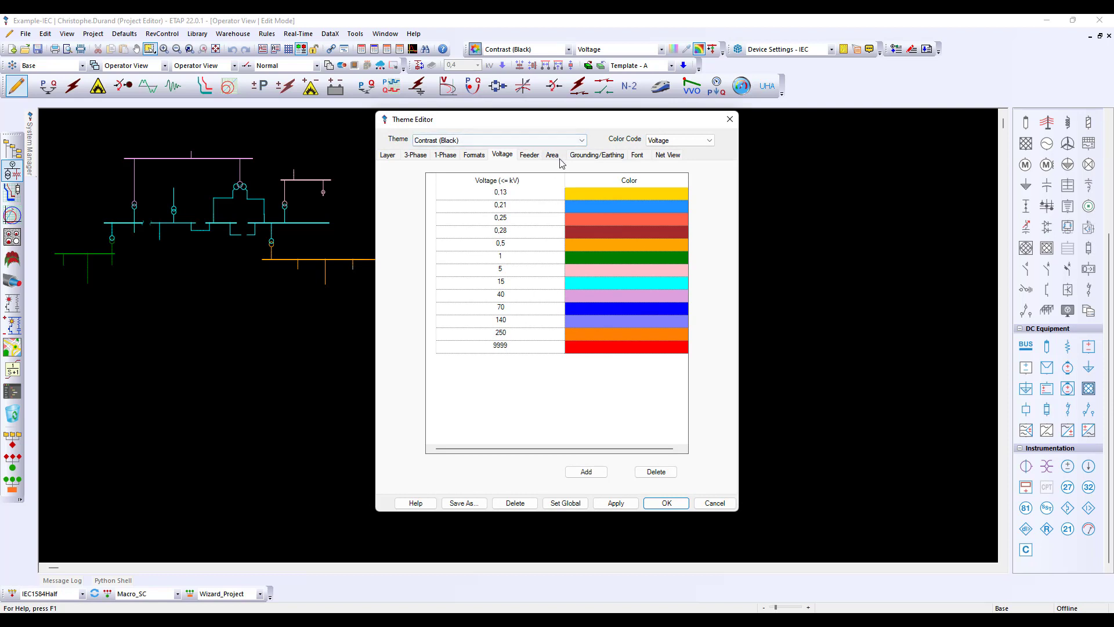
left_click(635, 157)
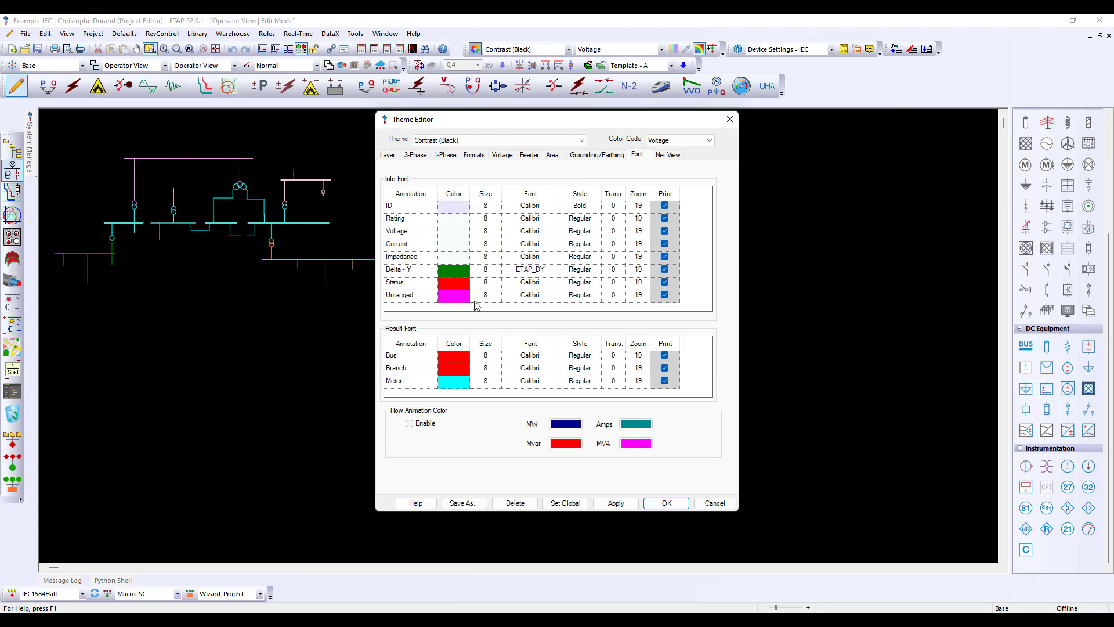
left_click(534, 208)
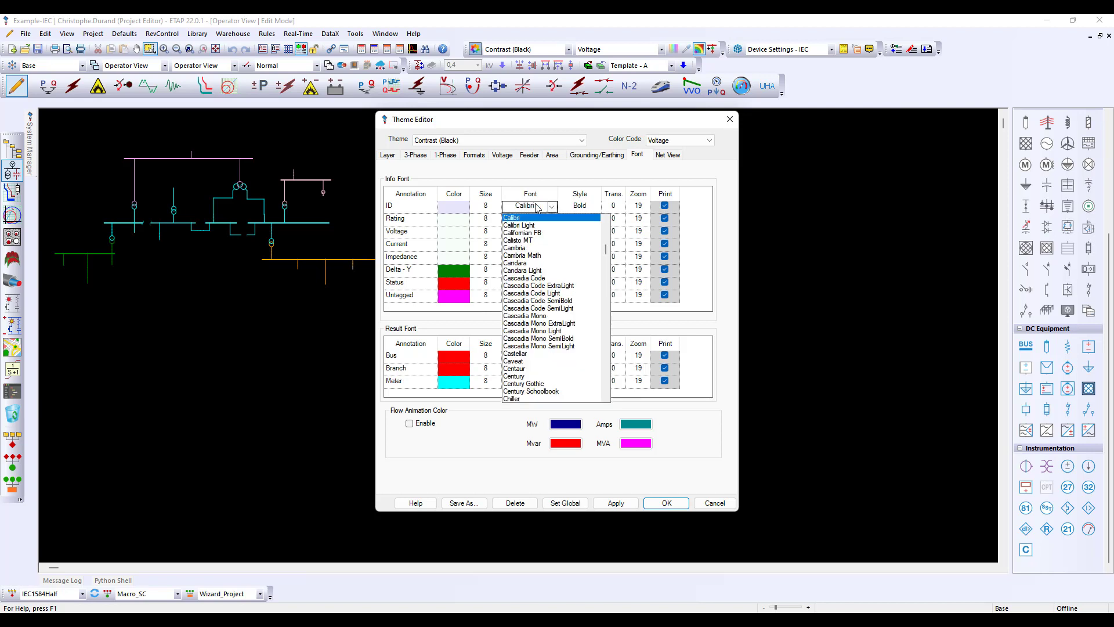
left_click(720, 328)
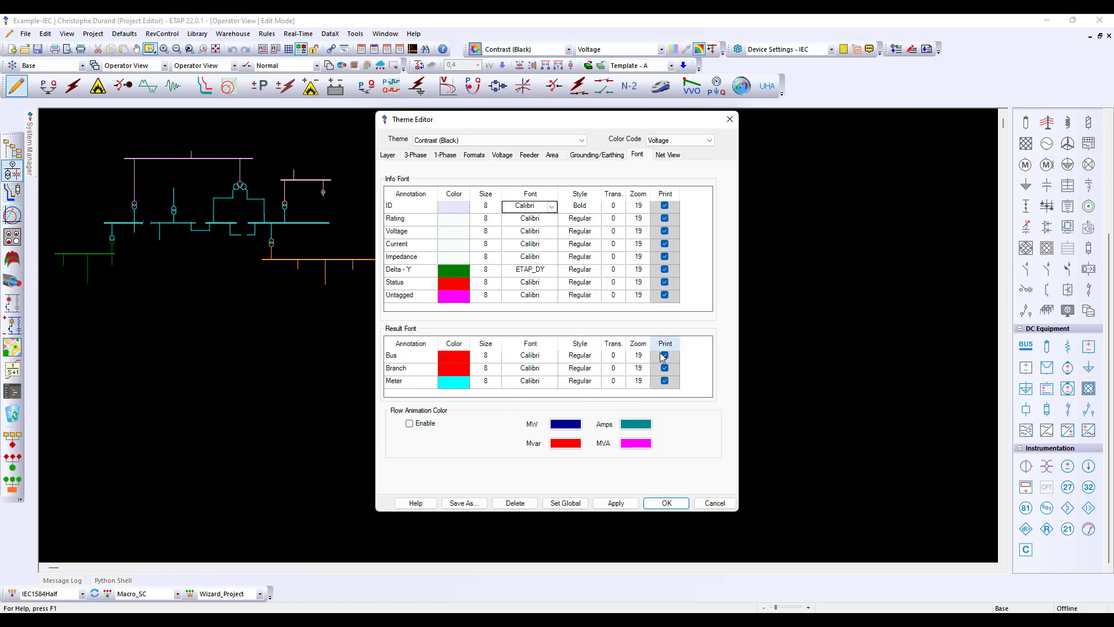
left_click(466, 358)
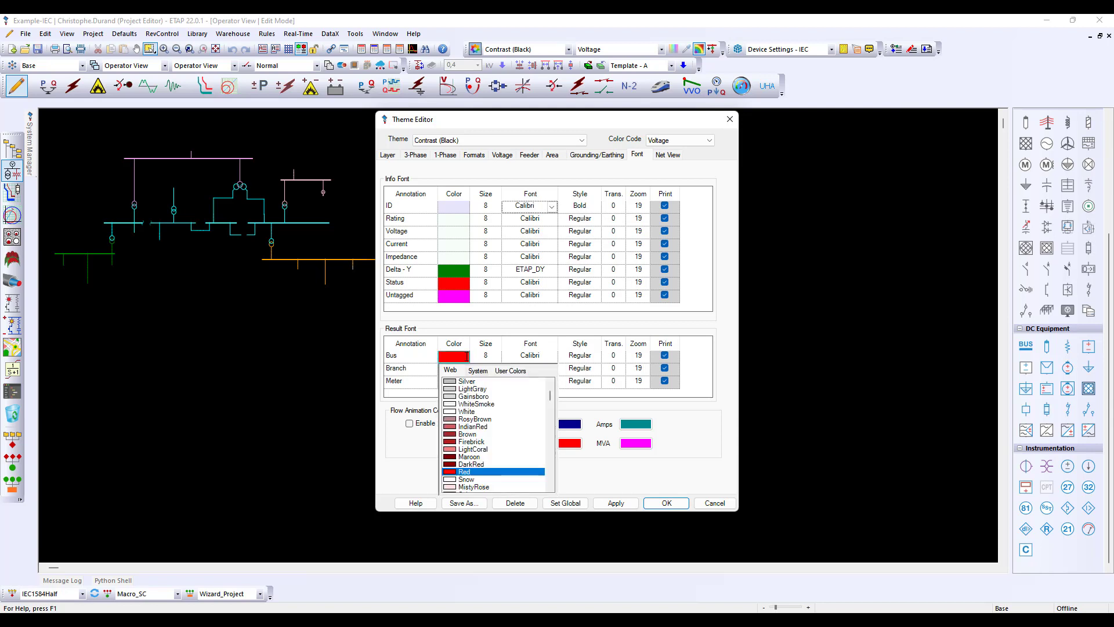
left_click(403, 469)
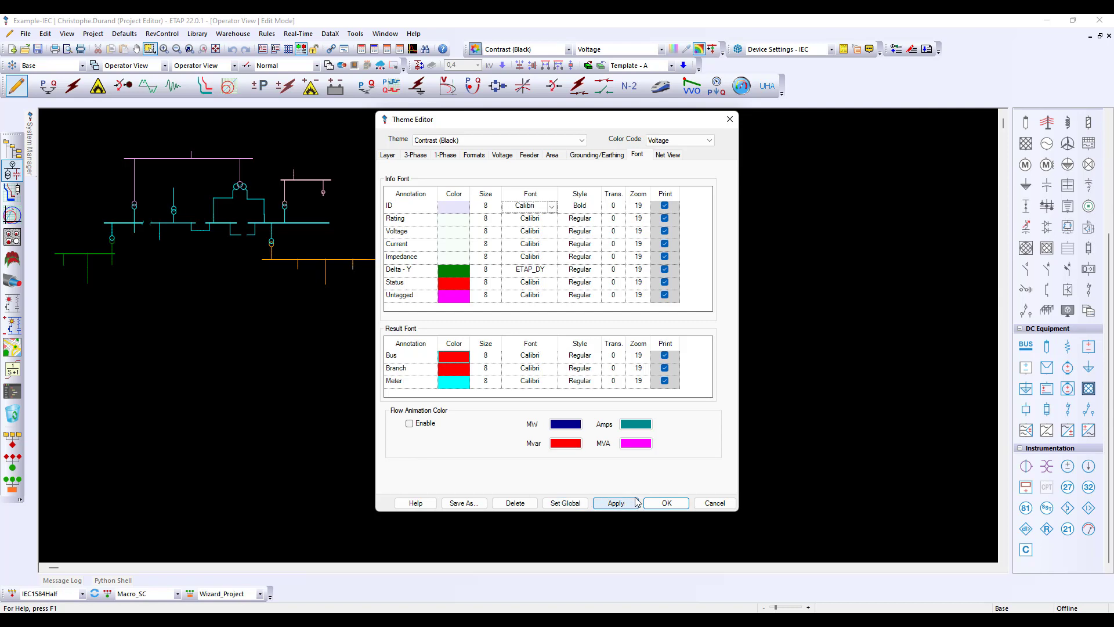
left_click(665, 503)
Open the contour settings, check the plotted quantity and the contour method options, and close them without saving
left_click(361, 33)
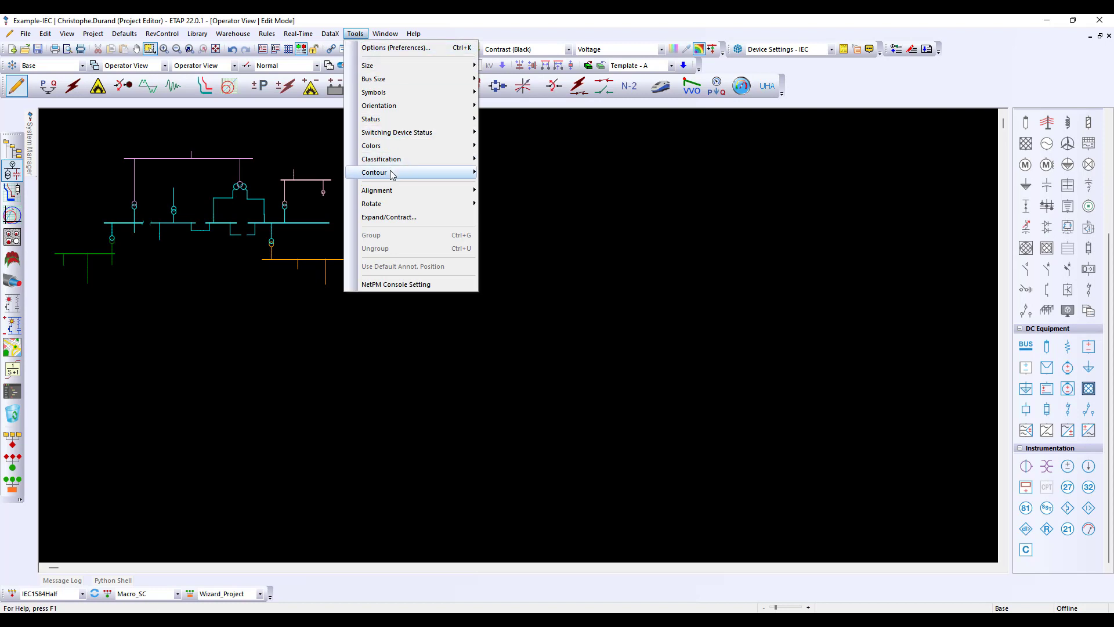
mouse_move(393, 175)
left_click(504, 183)
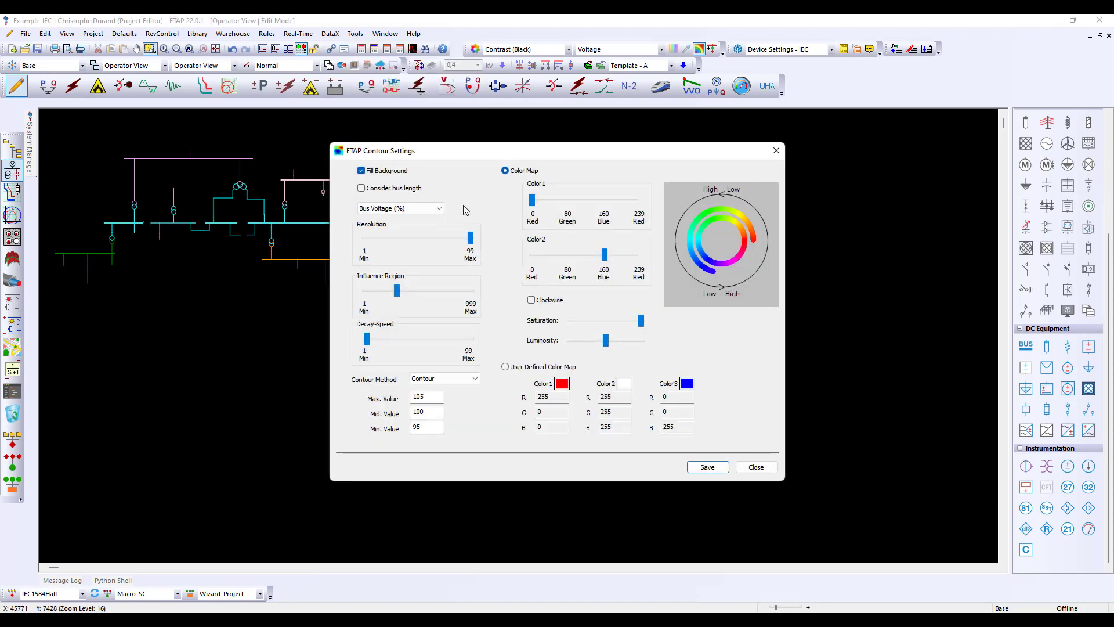
left_click(440, 209)
left_click(439, 213)
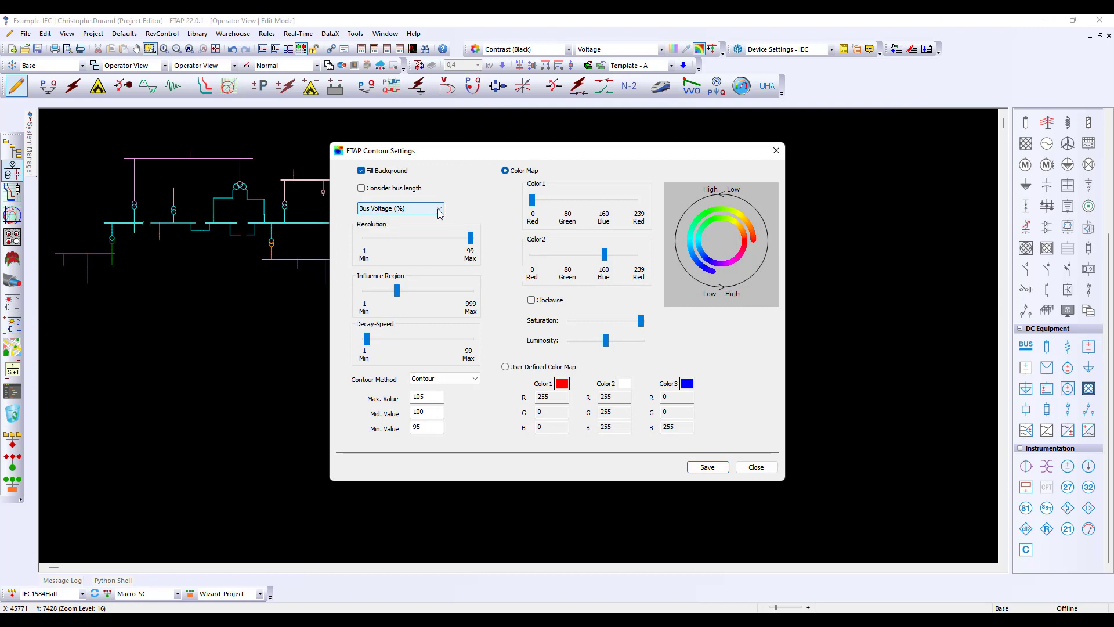
left_click(468, 380)
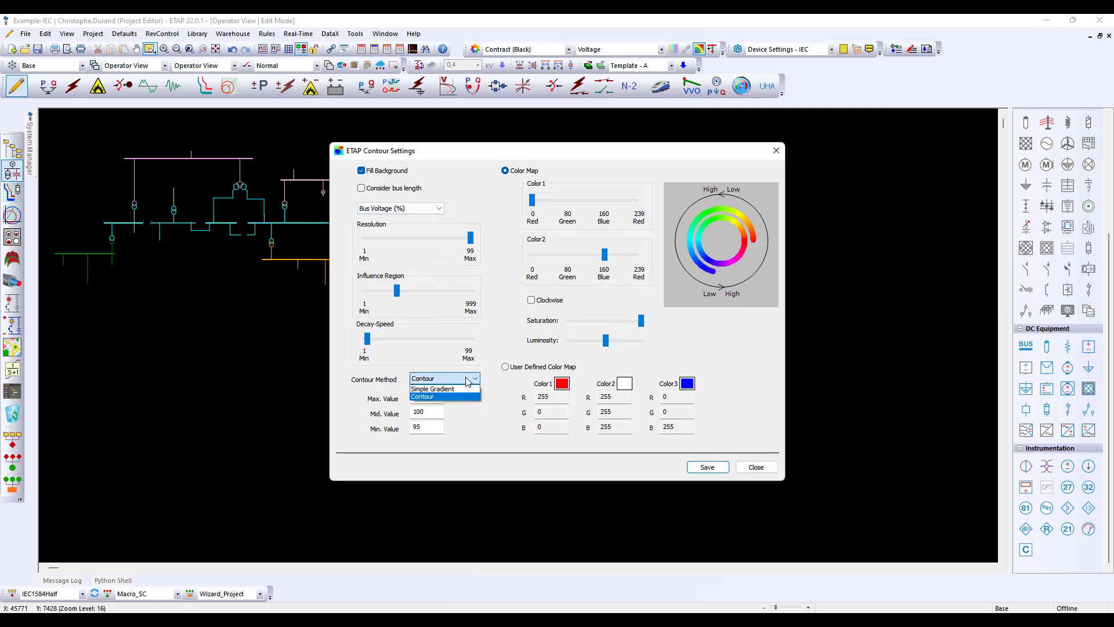
left_click(474, 381)
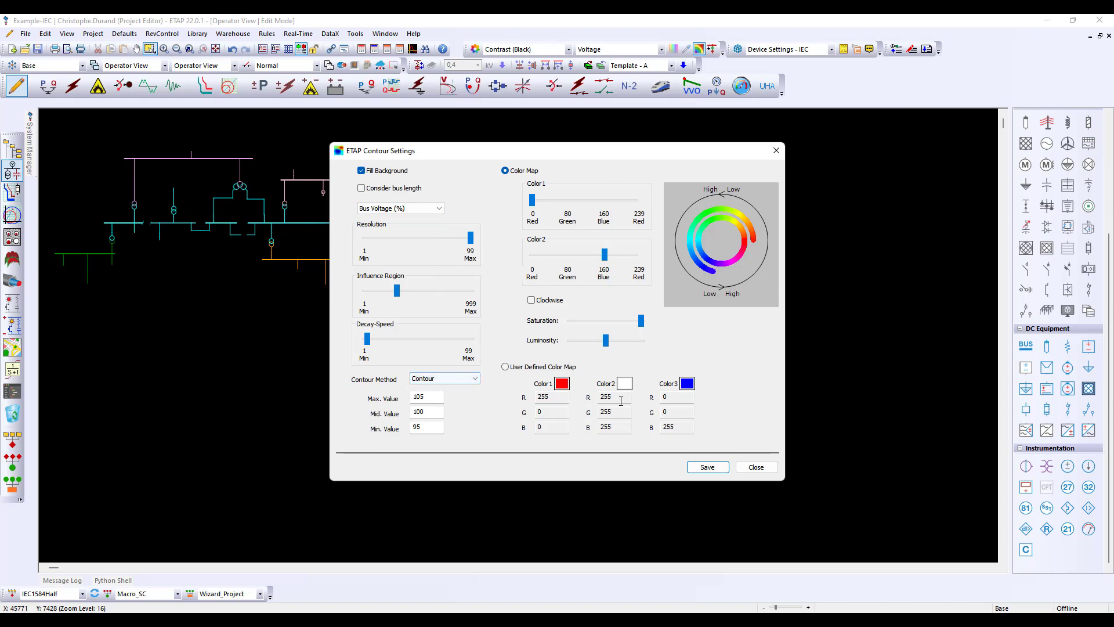
left_click(753, 467)
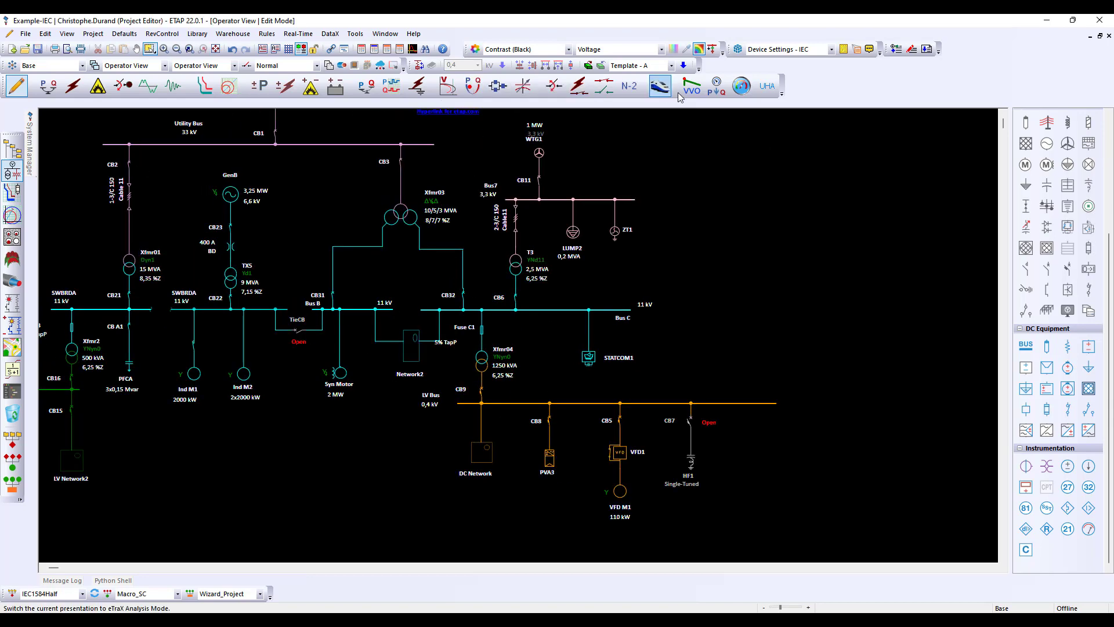
Run the Summer load flow analysis for the Operator View and examine the contour plot across the one-line diagram
left_click(56, 87)
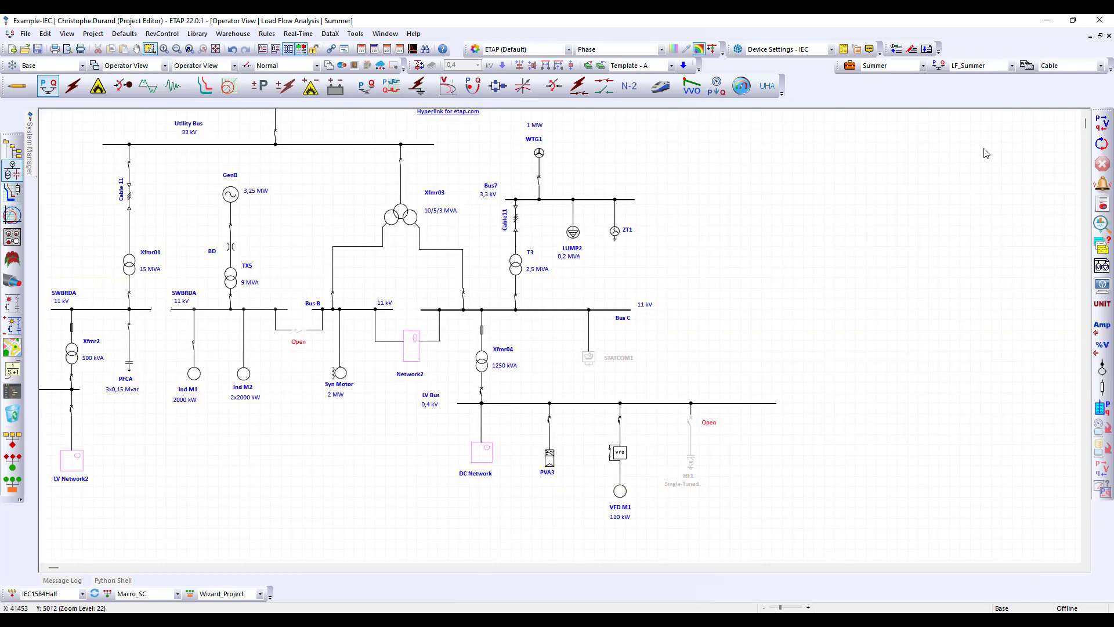
left_click(1102, 129)
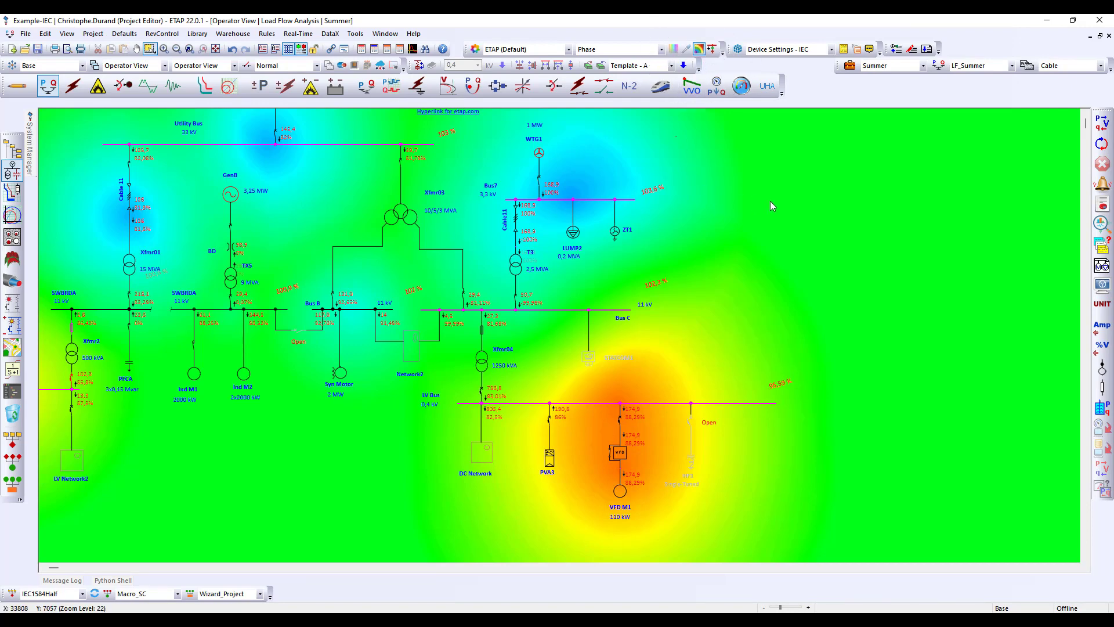
scroll(882, 208, "down", 1)
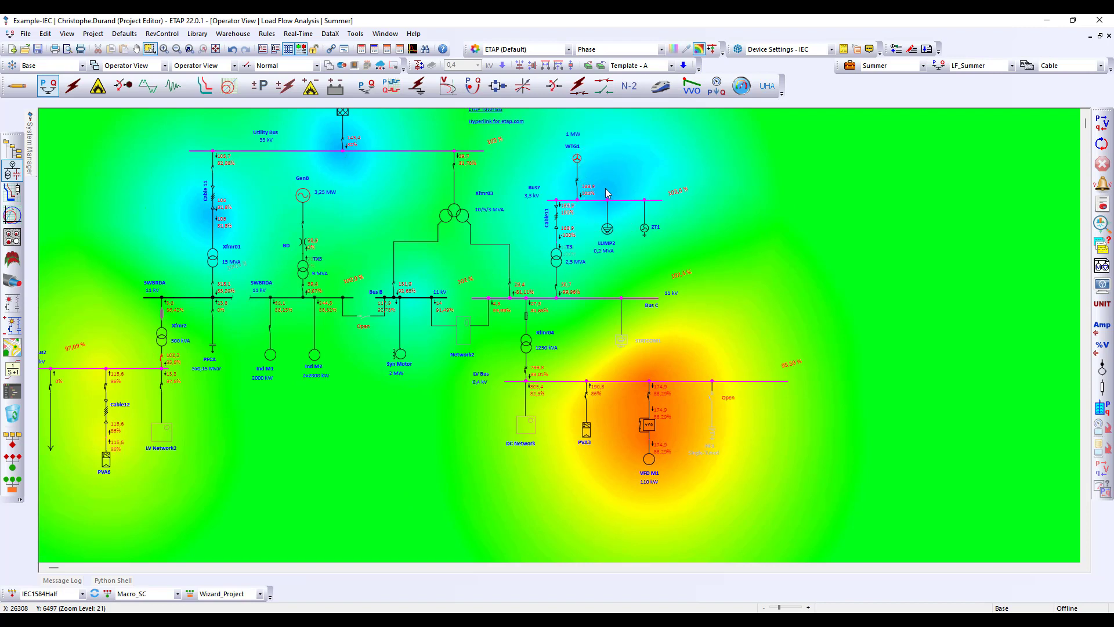
scroll(605, 188, "up", 2)
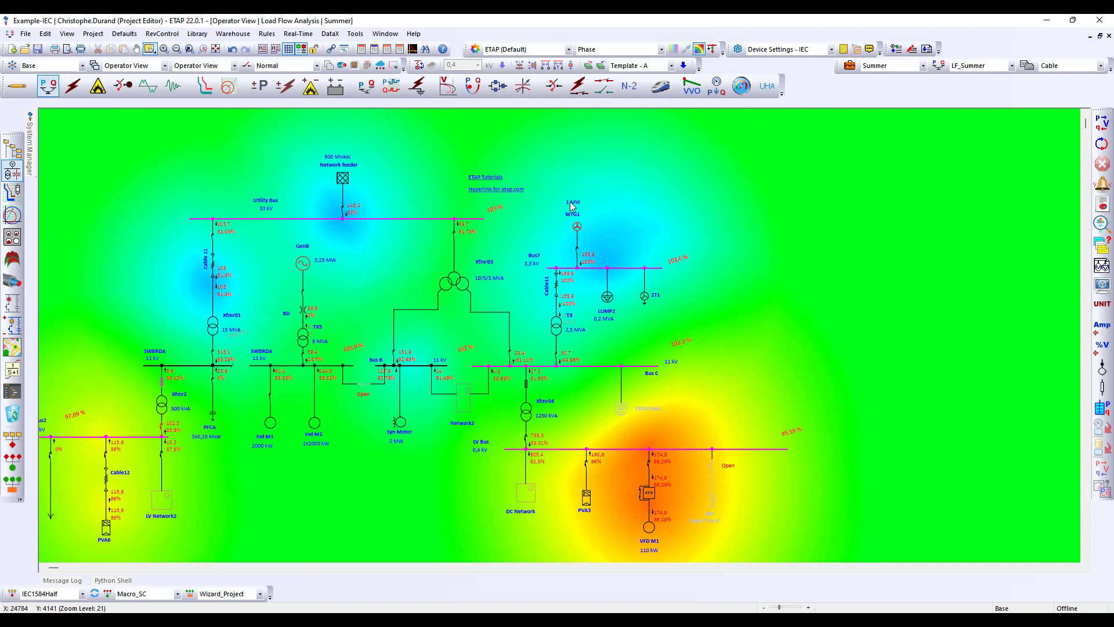
Return to edit mode, review the alternative high-voltage circuit breaker symbols for global substitution, and cancel
left_click(17, 85)
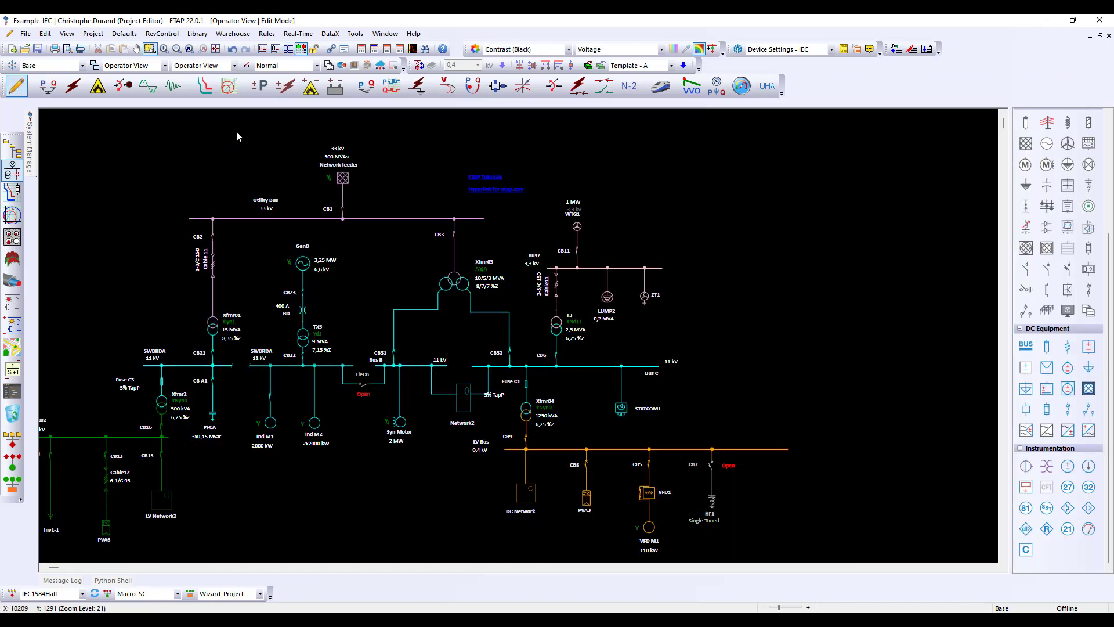
left_click(354, 35)
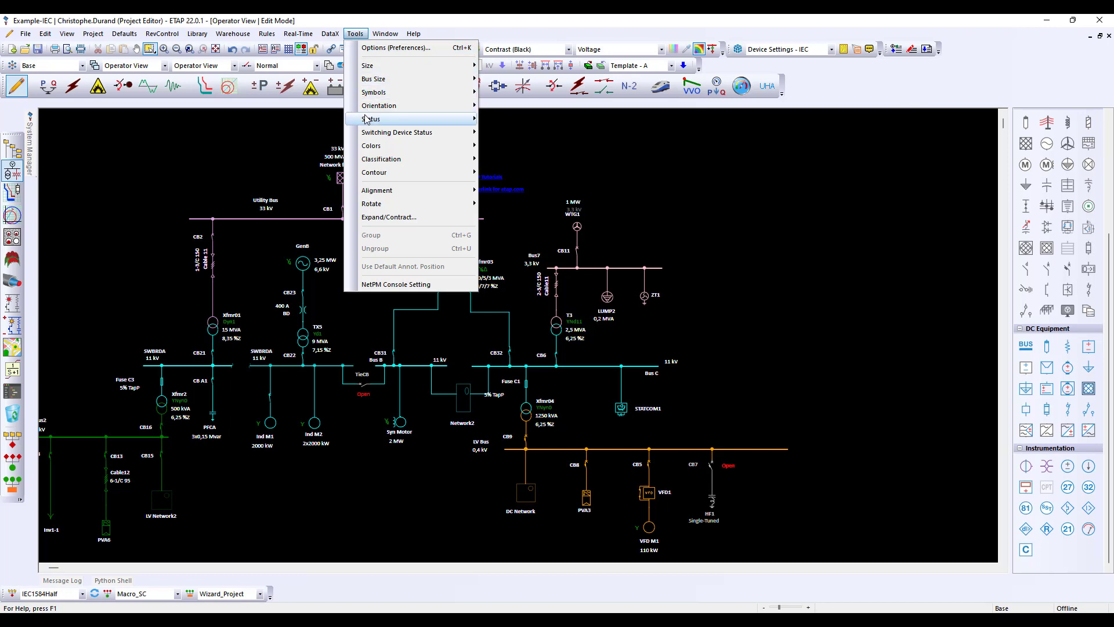
mouse_move(438, 98)
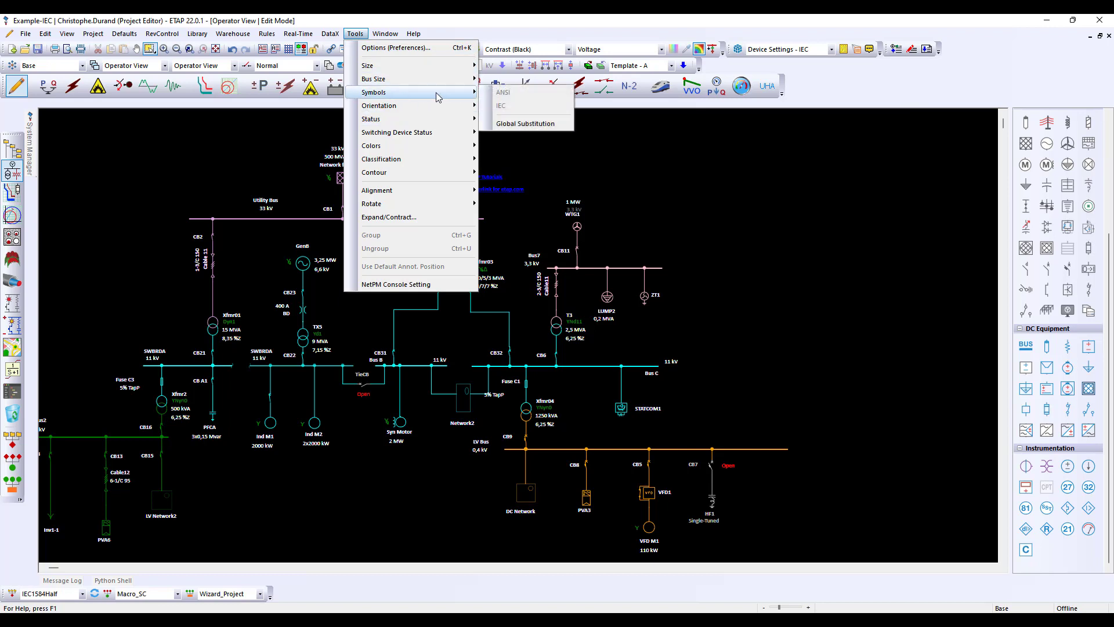
left_click(508, 123)
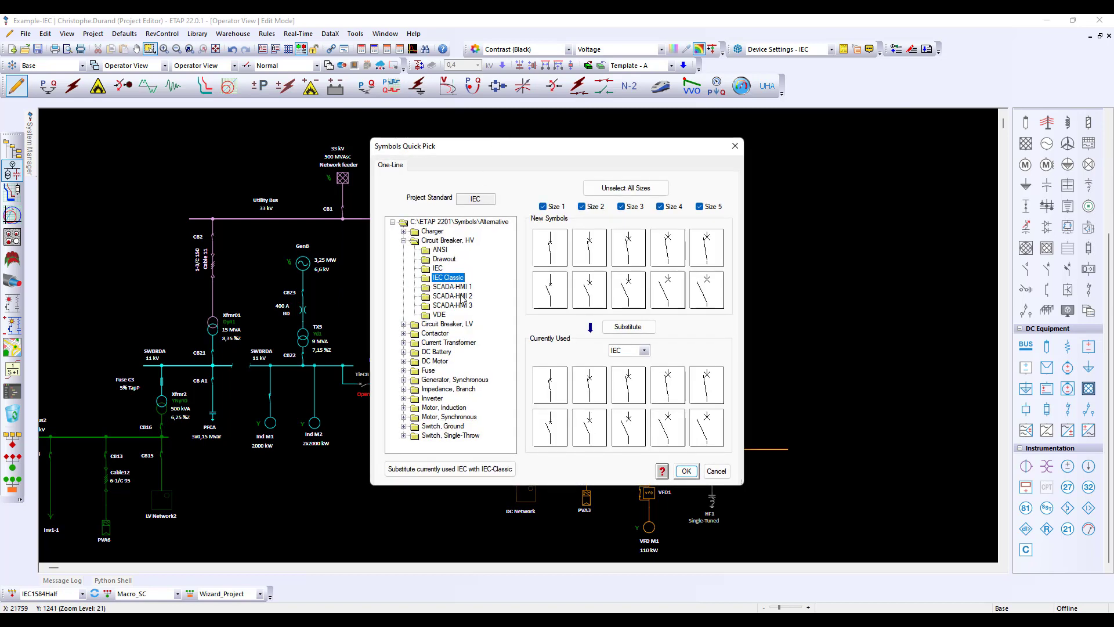
left_click(725, 475)
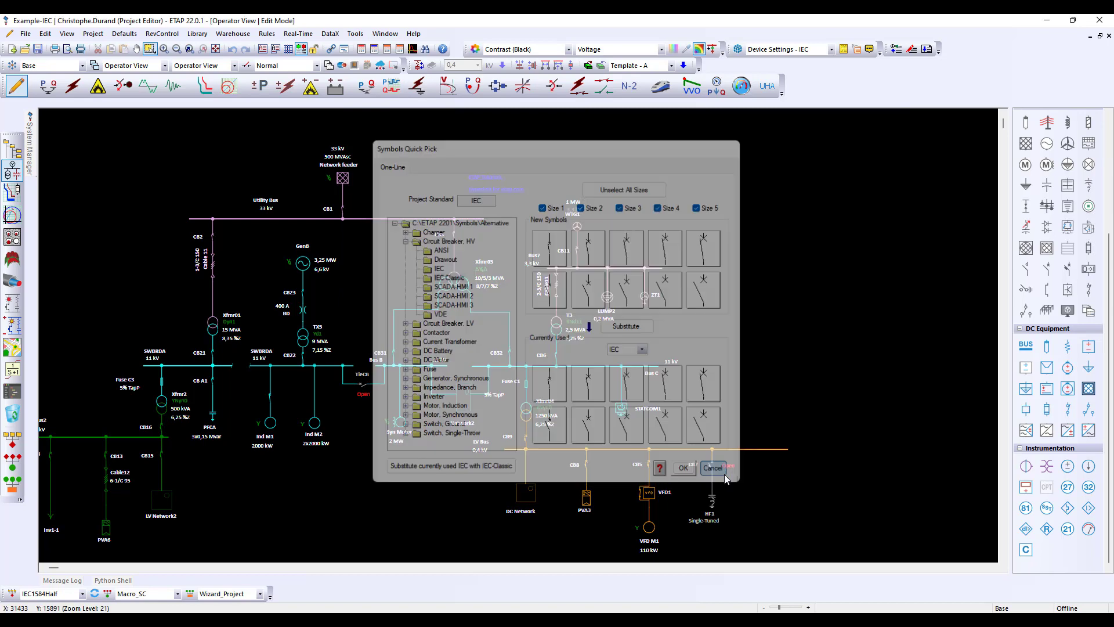
Switch the symbols of the whole one-line diagram to the ANSI standard and back to IEC
left_click(352, 35)
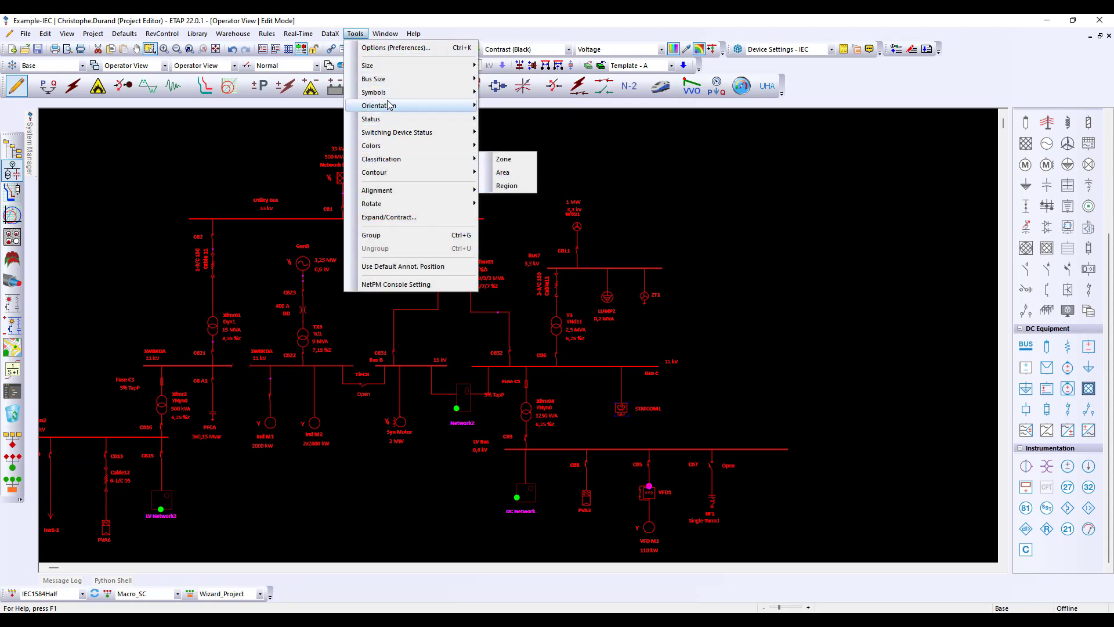
left_click(505, 96)
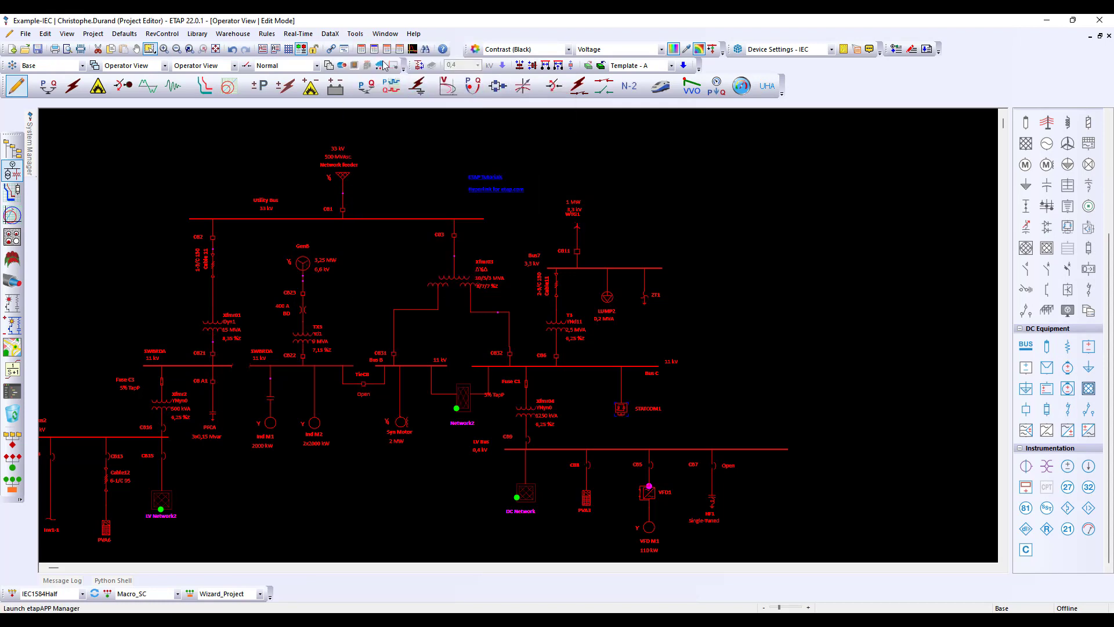
left_click(355, 34)
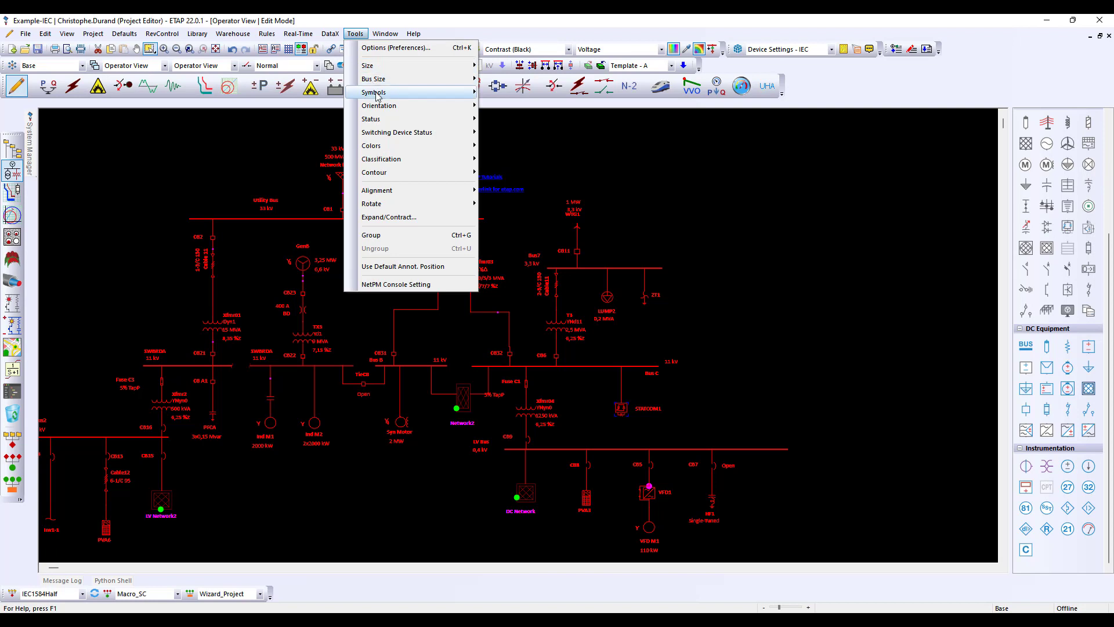
left_click(504, 110)
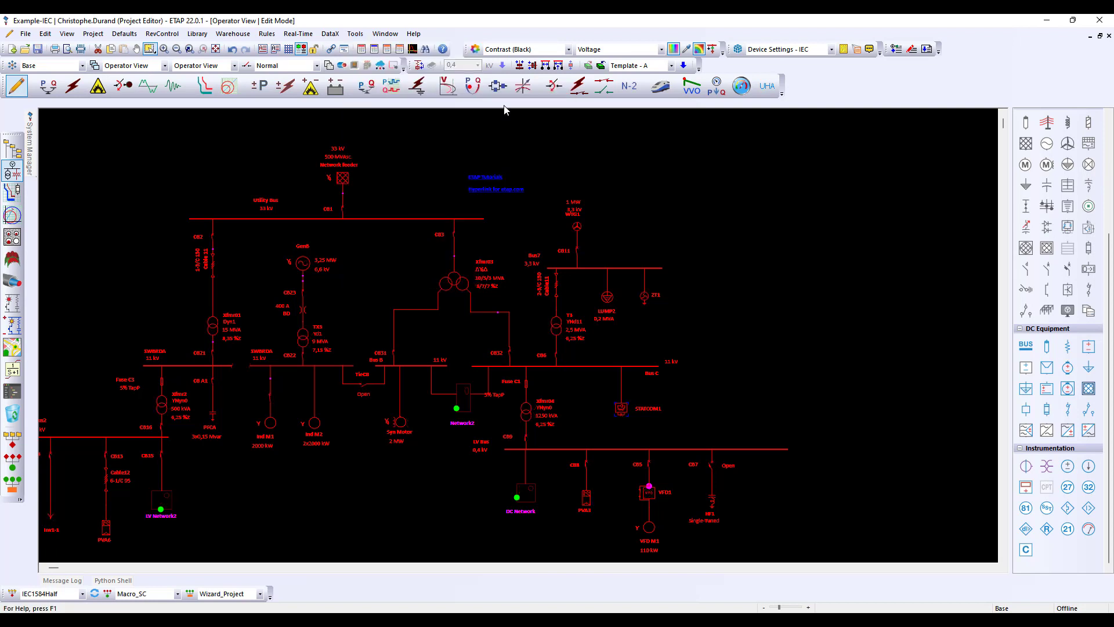
Preview the VDE symbol set for high-voltage circuit breakers in the global substitution library and close the dialog
left_click(355, 33)
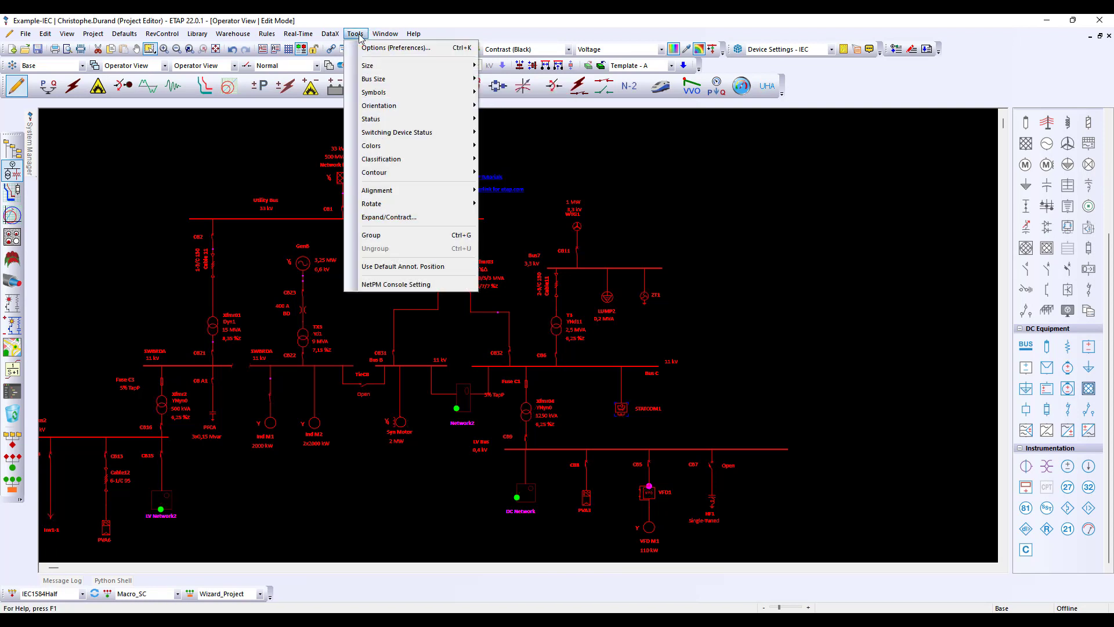
mouse_move(406, 92)
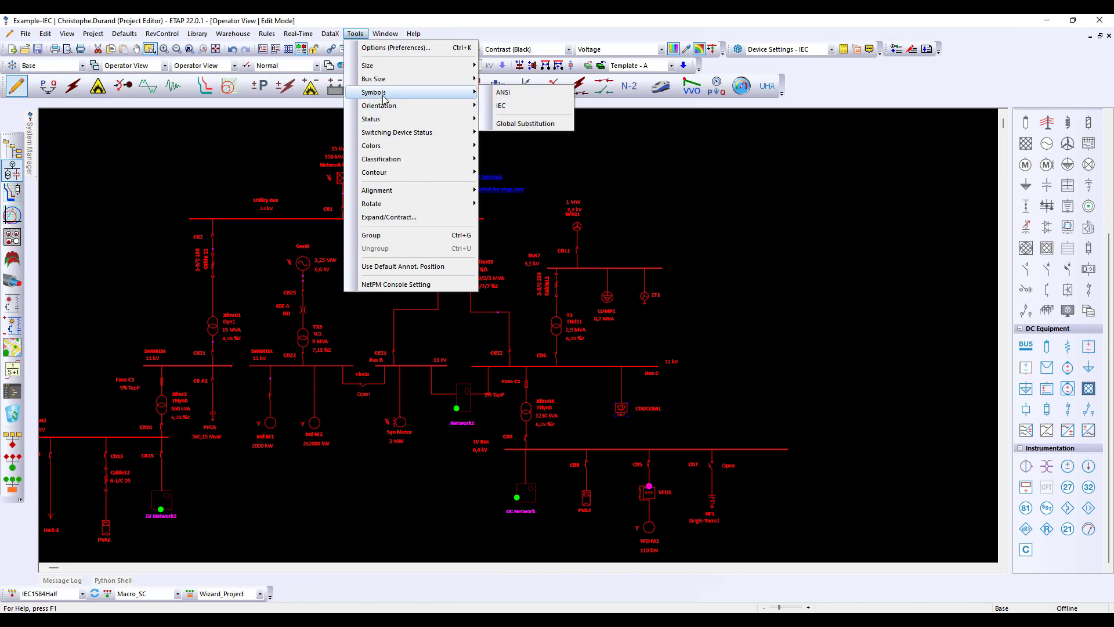
left_click(522, 123)
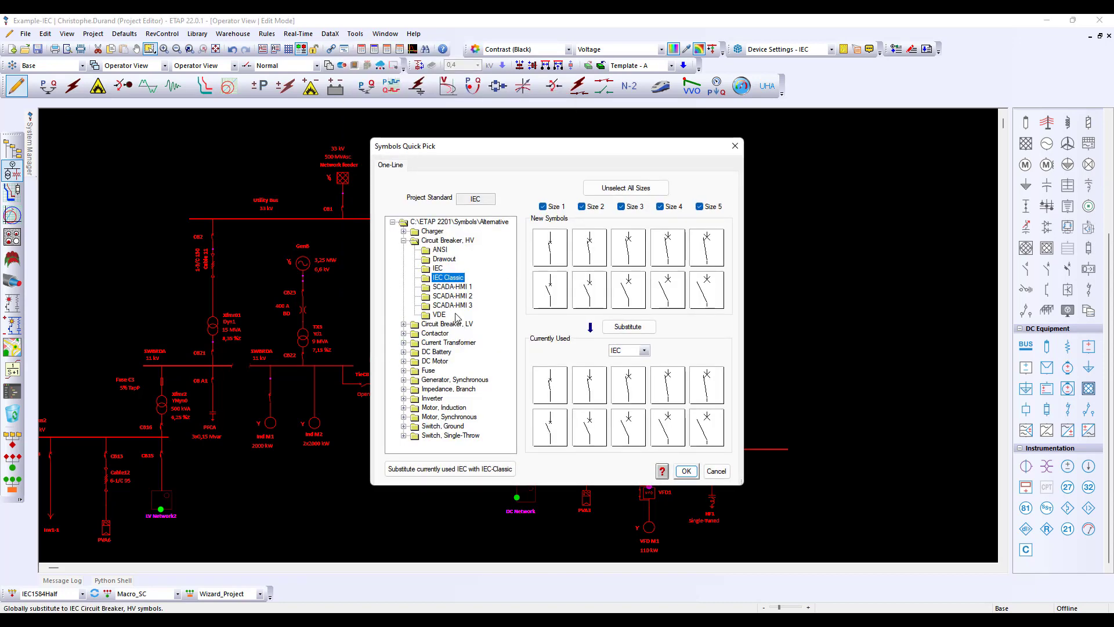
left_click(438, 315)
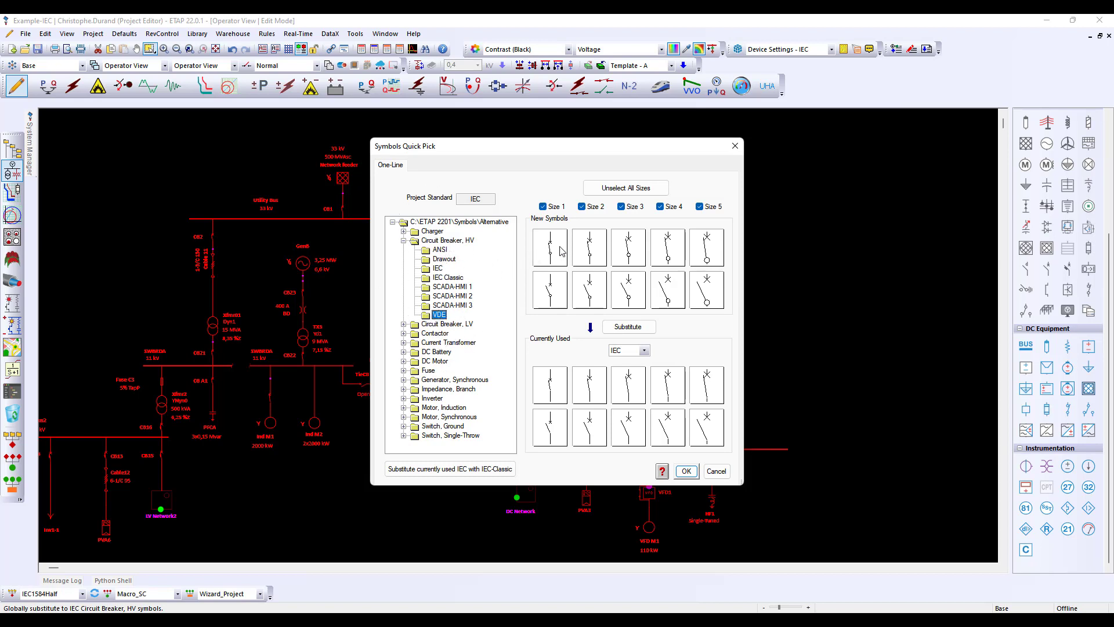
left_click(686, 471)
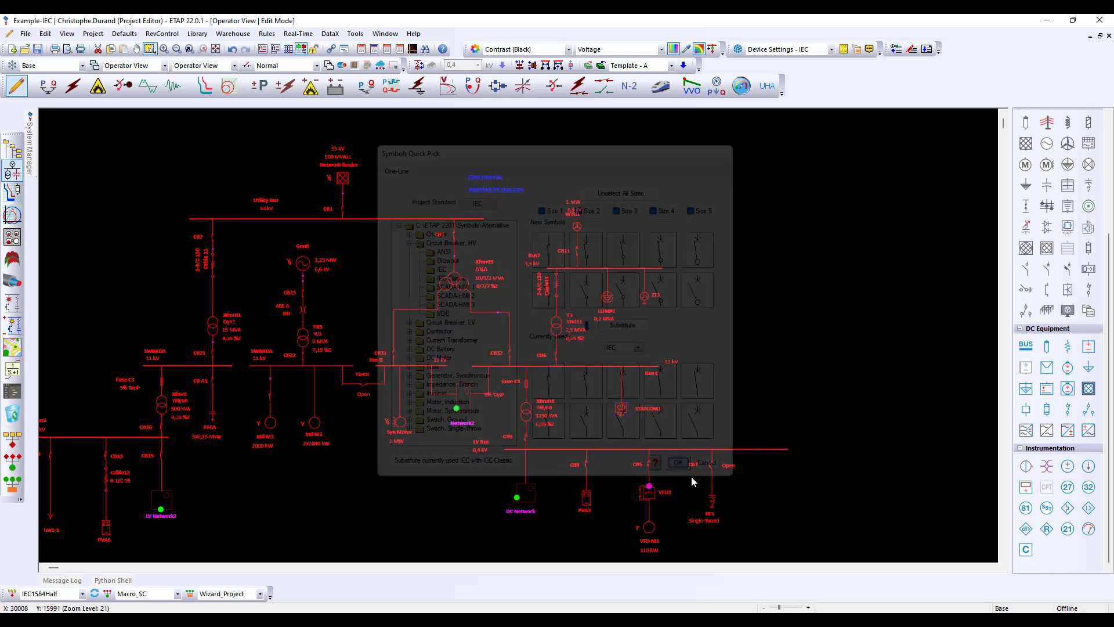
Pick the monitor-shaped element in the last row of the AC equipment set
scroll(198, 370, "up", 1)
scroll(197, 370, "up", 4)
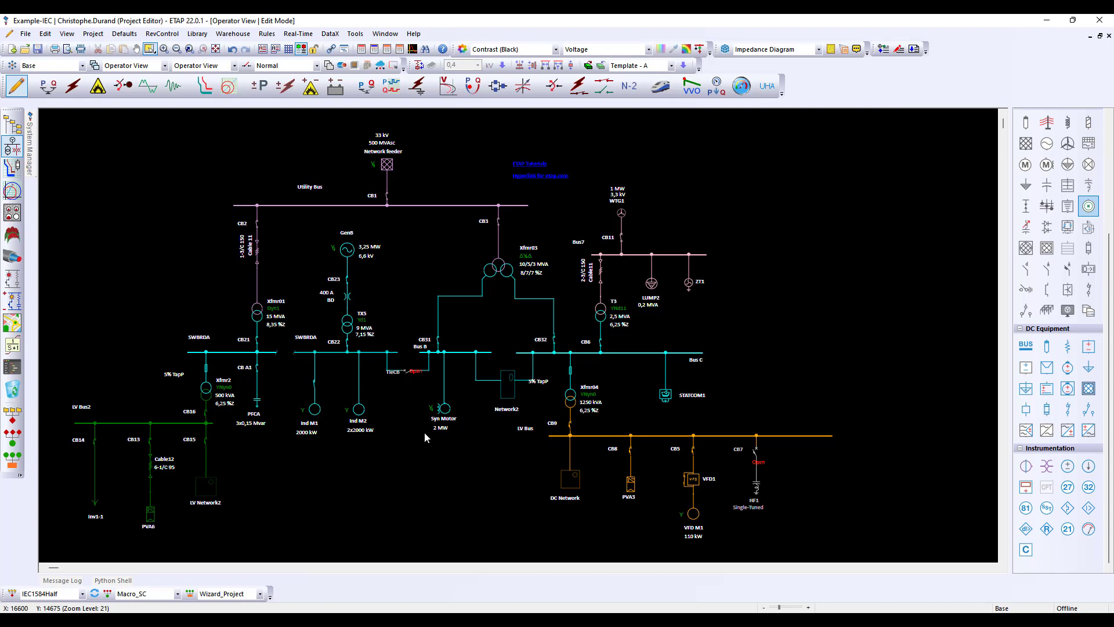
left_click(1025, 314)
left_click(1069, 312)
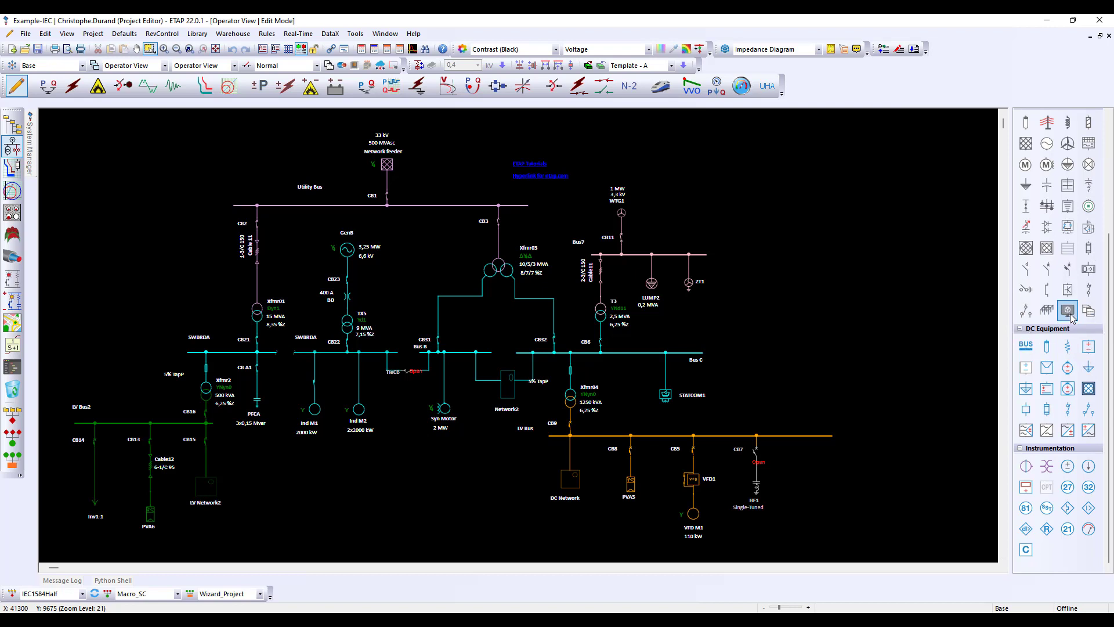
left_click(1073, 317)
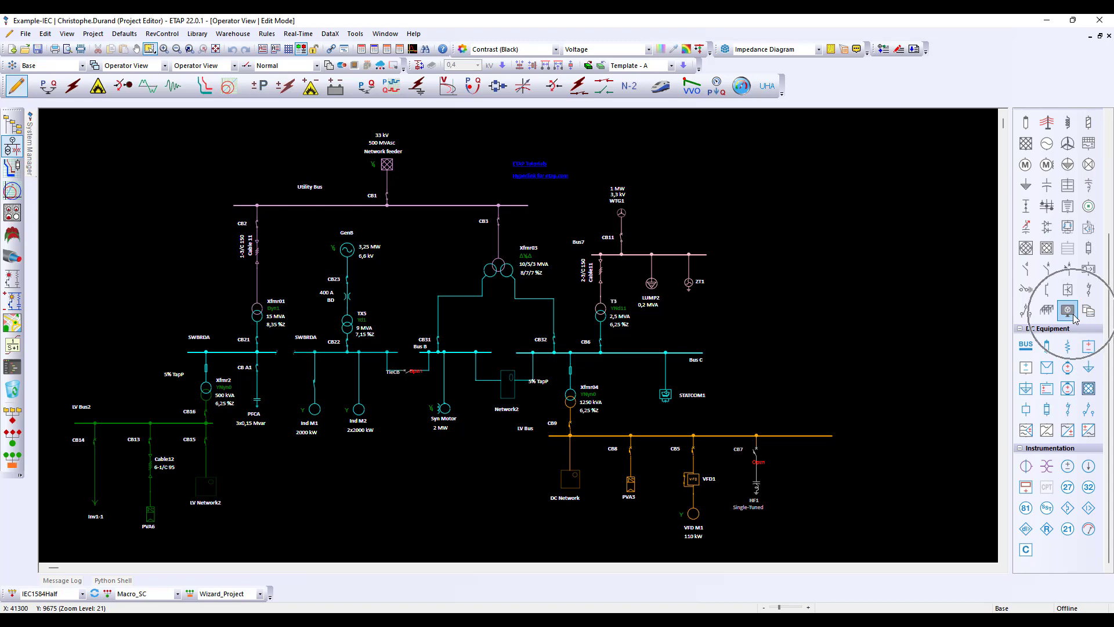